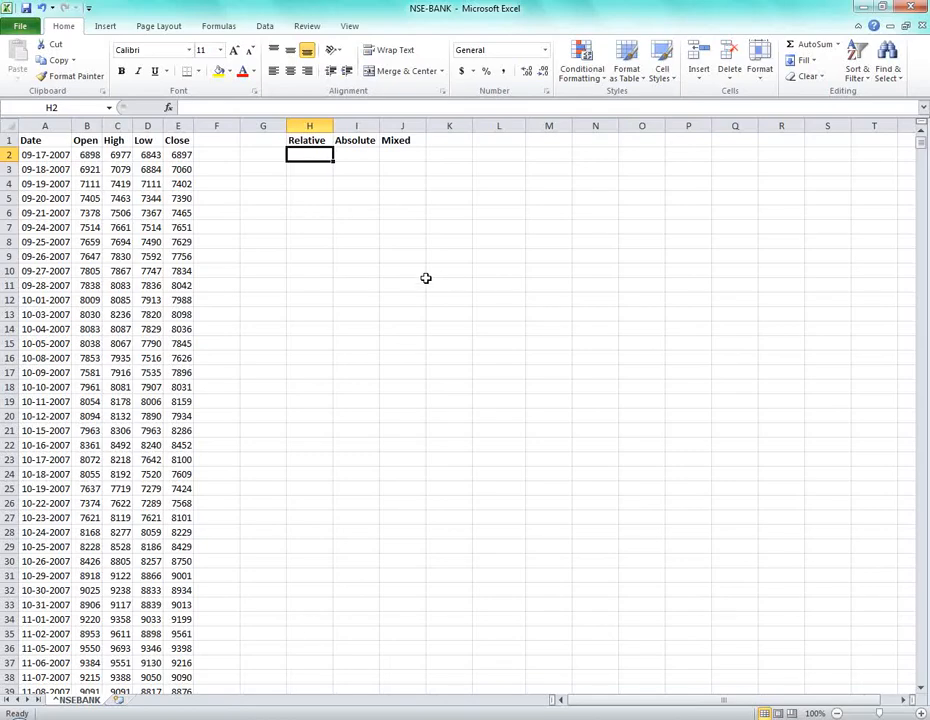
Review the Relative, Absolute and Mixed headings and the Date, Open, High, Low and Close headings in row 1.
{"action": "left_click", "coordinate": [303, 202]}
{"action": "left_click", "coordinate": [307, 143]}
{"action": "left_click", "coordinate": [369, 149]}
{"action": "left_click", "coordinate": [413, 141]}
{"action": "key", "text": "Left"}
{"action": "key", "text": "Left"}
{"action": "key", "text": "Left"}
{"action": "key", "text": "Left"}
{"action": "key", "text": "Left"}
{"action": "key", "text": "Left"}
{"action": "key", "text": "Left"}
{"action": "key", "text": "Left"}
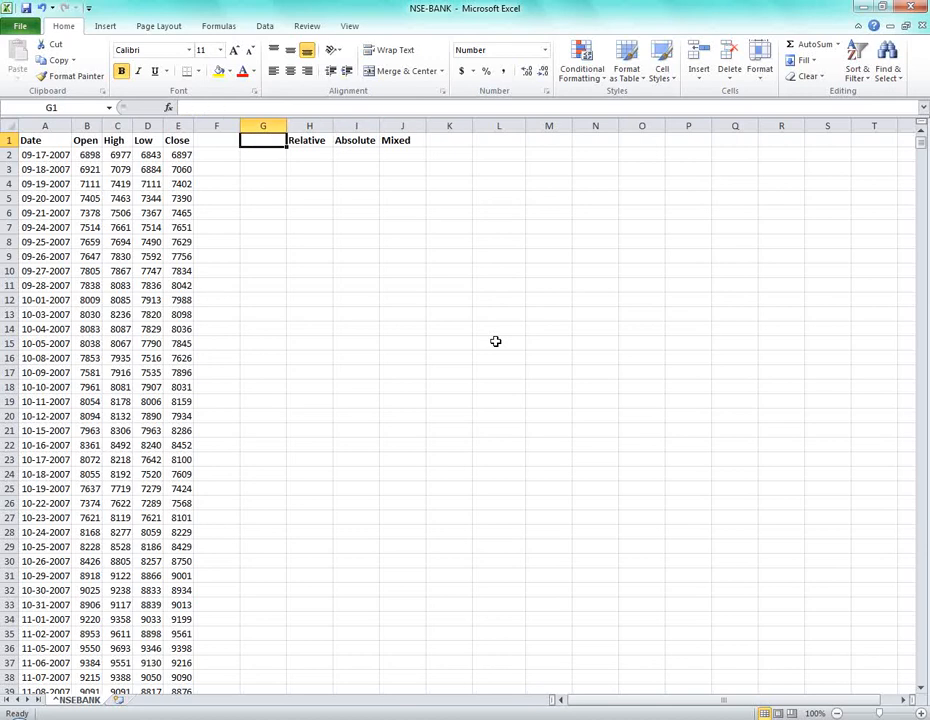
{"action": "key", "text": "Right"}
{"action": "key", "text": "Right"}
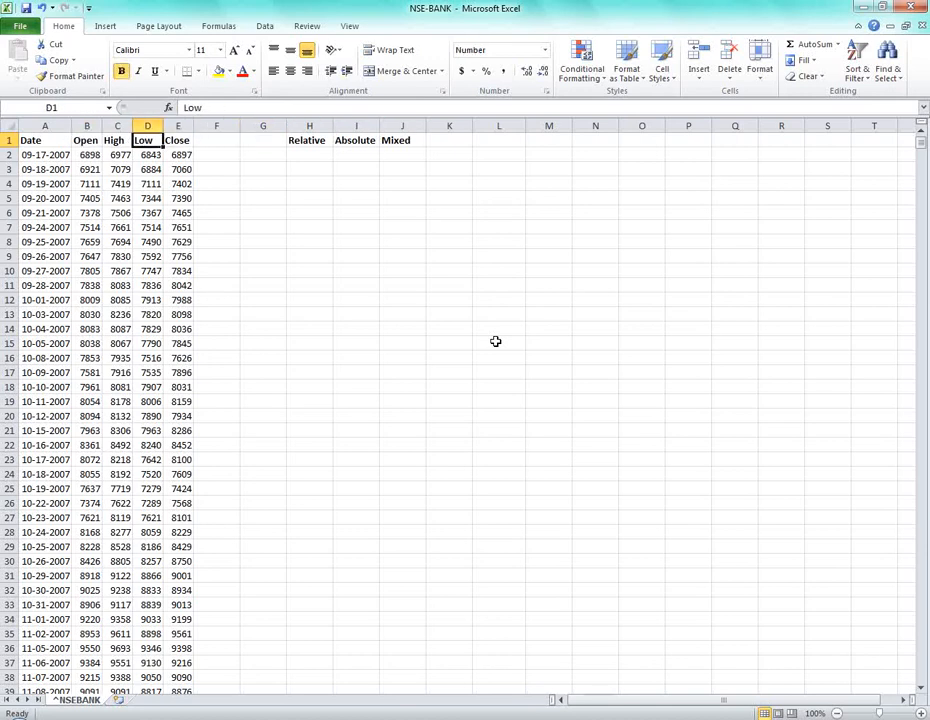
{"action": "key", "text": "Left"}
{"action": "key", "text": "Left"}
{"action": "key", "text": "Left"}
{"action": "key", "text": "Right"}
{"action": "key", "text": "Right"}
{"action": "key", "text": "Right"}
{"action": "key", "text": "Left"}
{"action": "key", "text": "Left"}
{"action": "key", "text": "Left"}
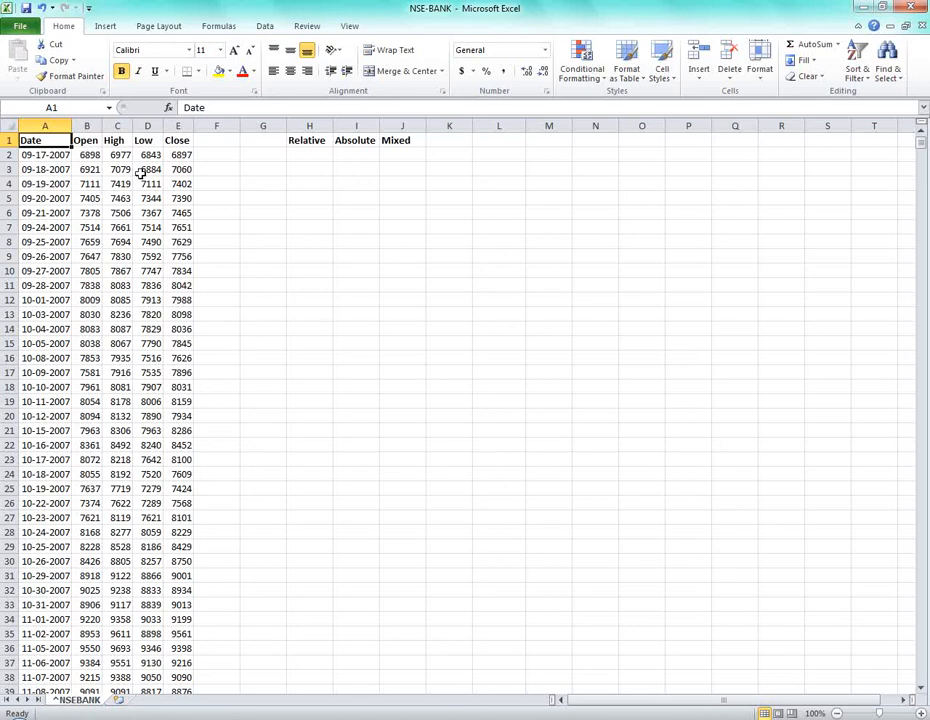
Examine the first and last records of the price data, reading across the final row from Date to Close.
{"action": "key", "text": "Down"}
{"action": "key", "text": "Right"}
{"action": "key", "text": "Left"}
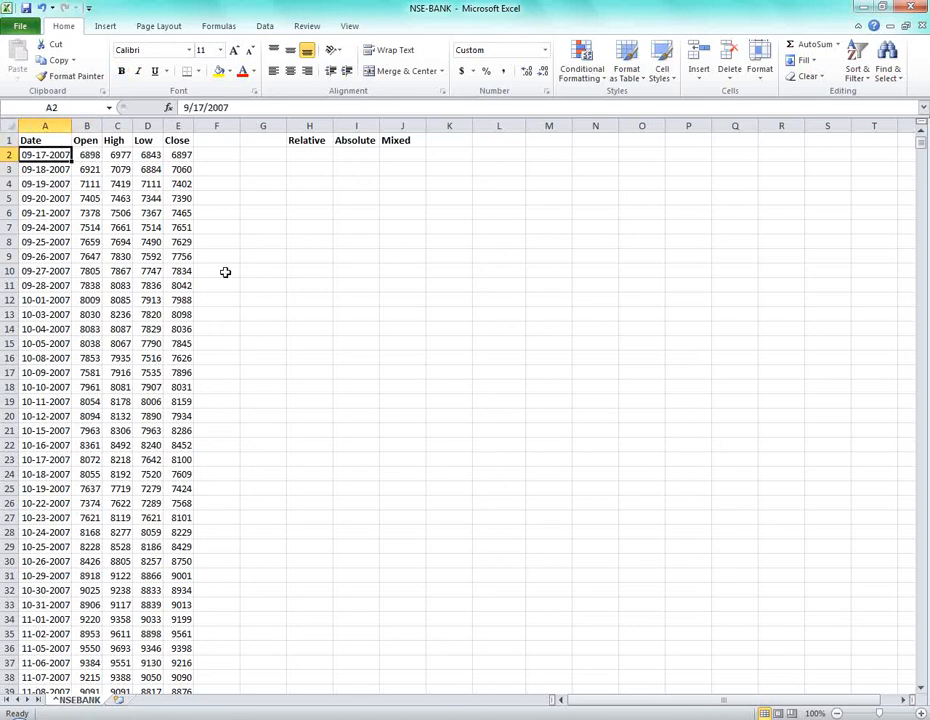
{"action": "key", "text": "ctrl+Down"}
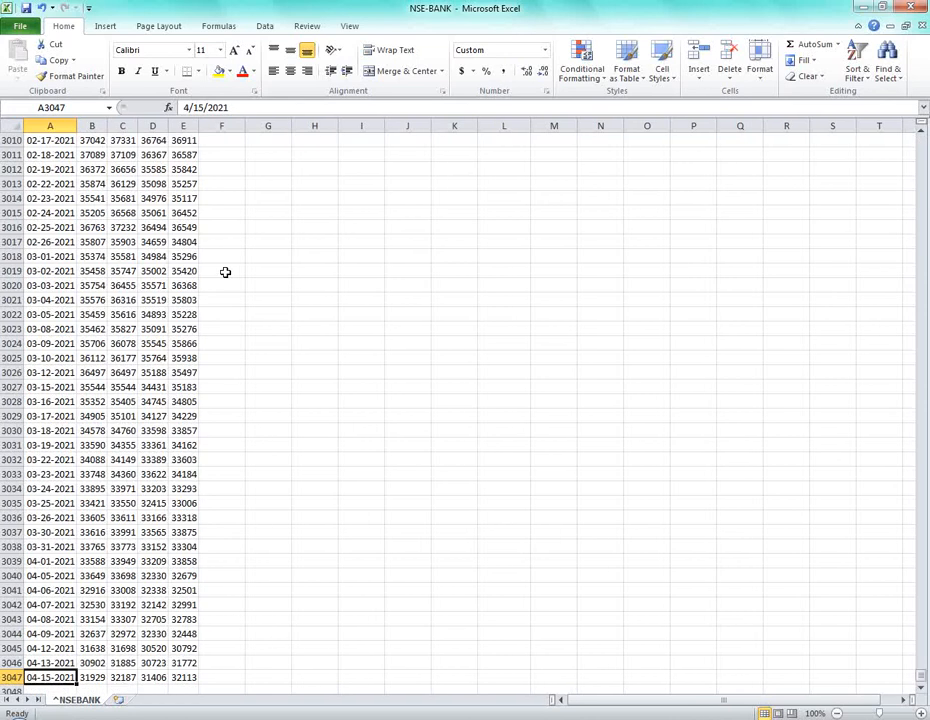
{"action": "key", "text": "Up"}
{"action": "key", "text": "Down"}
{"action": "key", "text": "Right"}
{"action": "key", "text": "Right"}
{"action": "key", "text": "Right"}
{"action": "key", "text": "Right"}
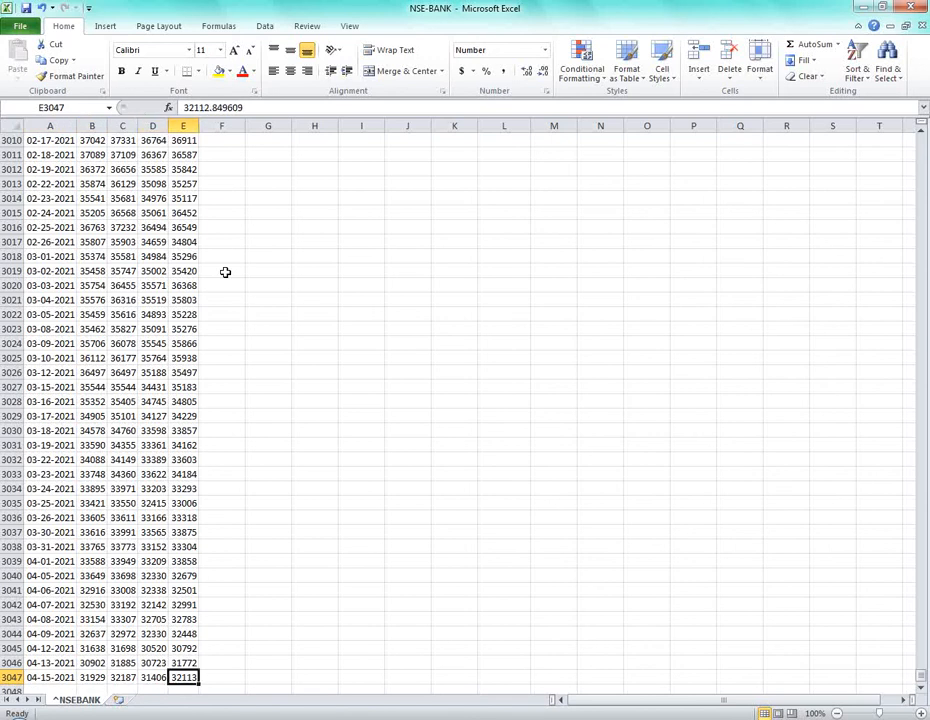
Return to the heading row and look over the price columns again, followed by the three reference-type columns.
{"action": "key", "text": "ctrl+Up"}
{"action": "key", "text": "Left"}
{"action": "key", "text": "Left"}
{"action": "key", "text": "Left"}
{"action": "key", "text": "Right"}
{"action": "key", "text": "Right"}
{"action": "key", "text": "Right"}
{"action": "key", "text": "Right"}
{"action": "key", "text": "Right"}
{"action": "key", "text": "Right"}
{"action": "key", "text": "Right"}
{"action": "key", "text": "Right"}
{"action": "key", "text": "Left"}
{"action": "key", "text": "Left"}
{"action": "key", "text": "Left"}
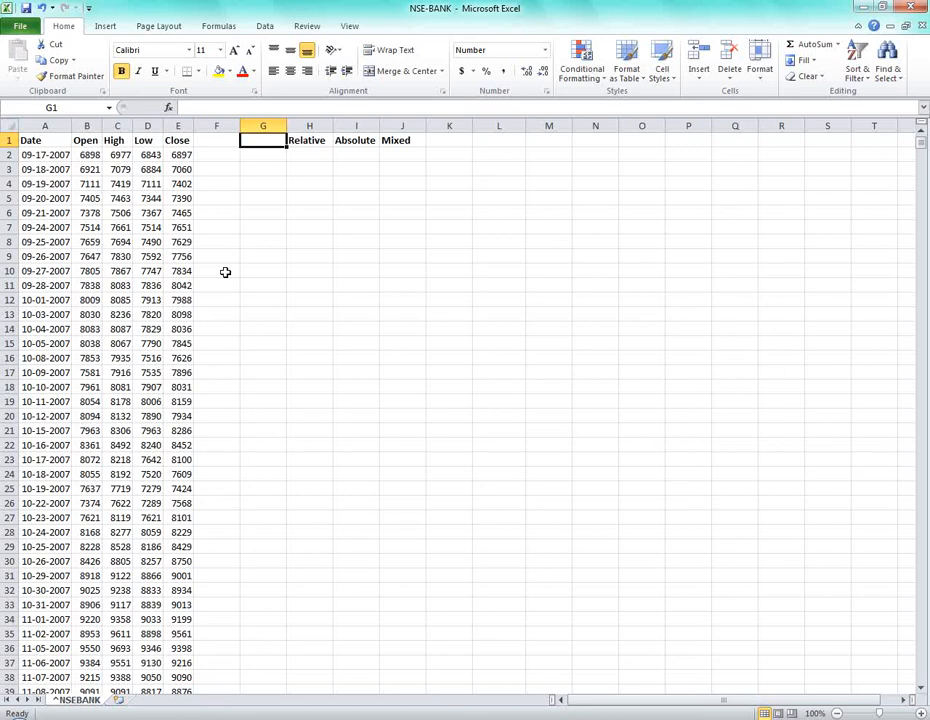
{"action": "key", "text": "Right"}
{"action": "key", "text": "Right"}
{"action": "key", "text": "Right"}
{"action": "key", "text": "Left"}
{"action": "key", "text": "Left"}
{"action": "key", "text": "Right"}
{"action": "key", "text": "Right"}
{"action": "key", "text": "Left"}
{"action": "key", "text": "Left"}
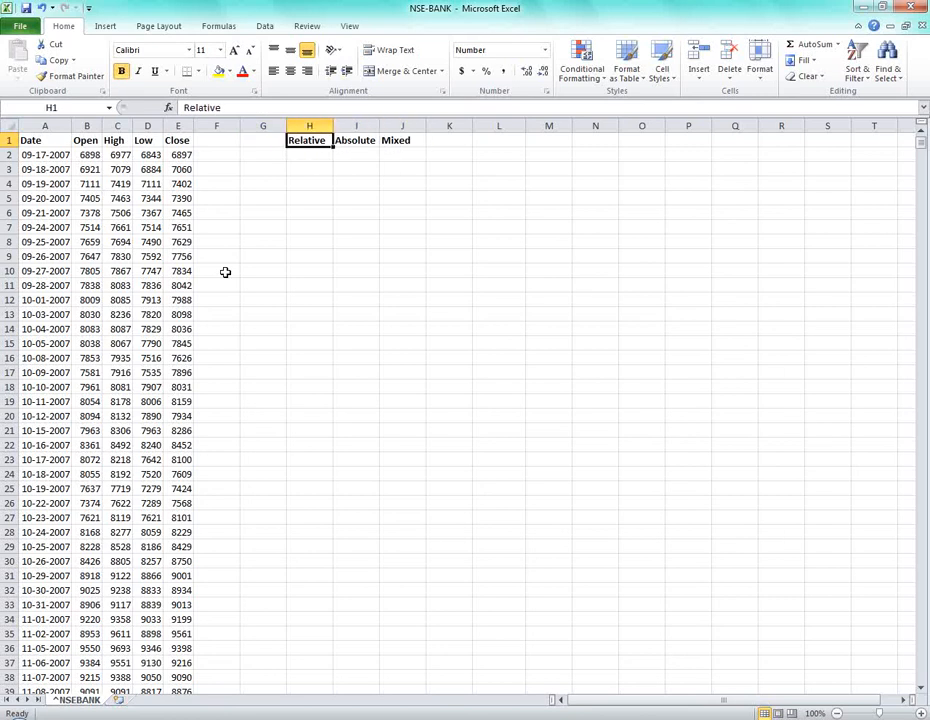
{"action": "key", "text": "Down"}
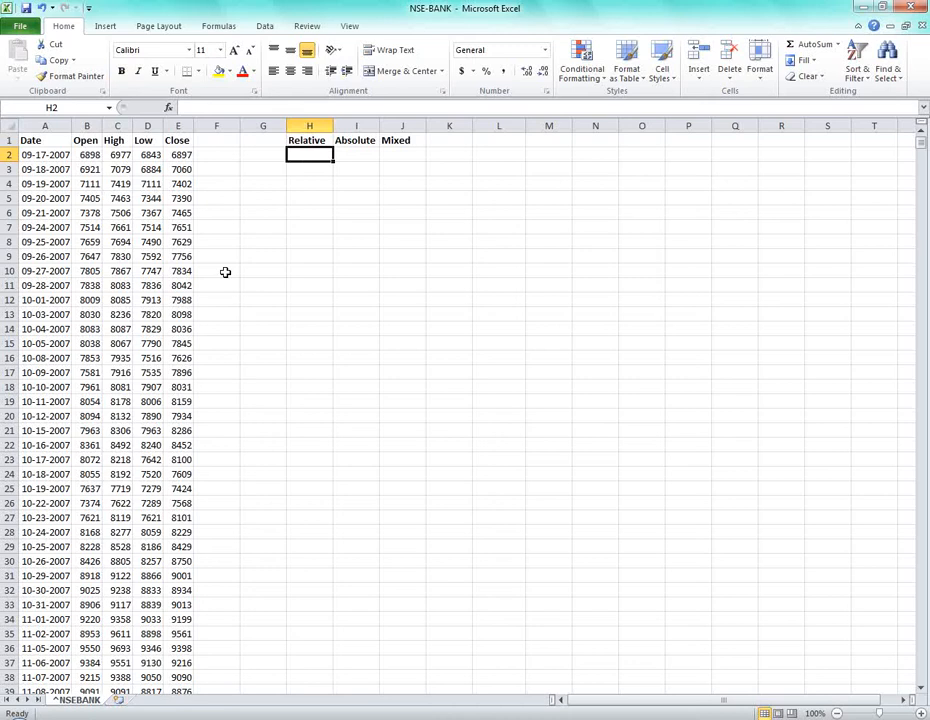
{"action": "type", "text": "="}
{"action": "key", "text": "Escape"}
{"action": "key", "text": "Left"}
{"action": "key", "text": "Right"}
{"action": "key", "text": "Left"}
{"action": "key", "text": "Right"}
{"action": "type", "text": "="}
{"action": "key", "text": "Left"}
{"action": "key", "text": "Left"}
{"action": "key", "text": "Left"}
{"action": "key", "text": "Left"}
{"action": "key", "text": "Left"}
{"action": "key", "text": "Left"}
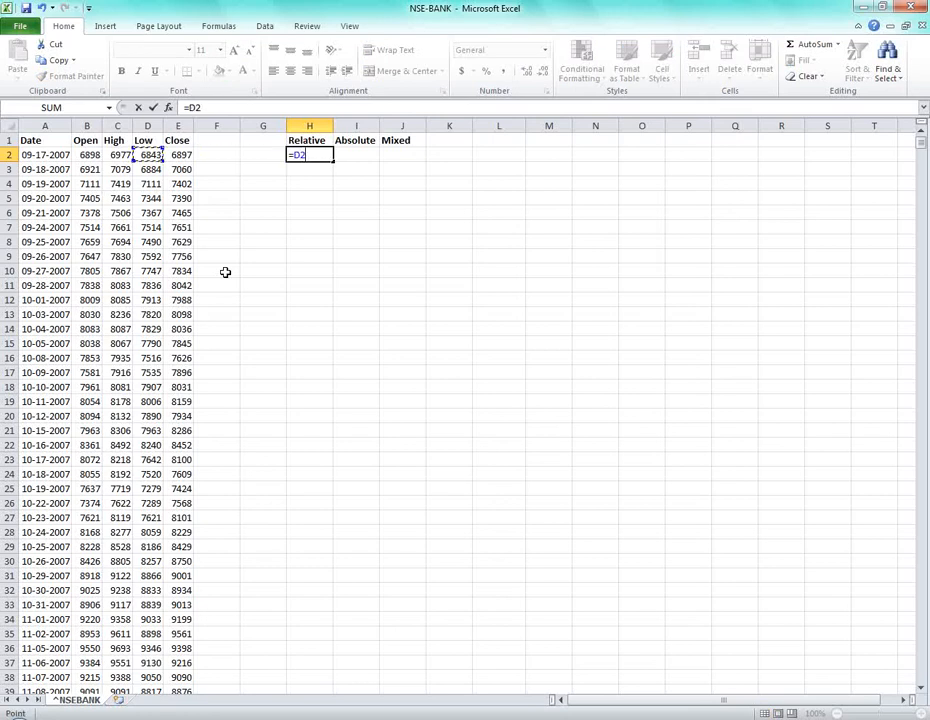
{"action": "type", "text": "+"}
{"action": "key", "text": "Left"}
{"action": "key", "text": "Left"}
{"action": "key", "text": "Left"}
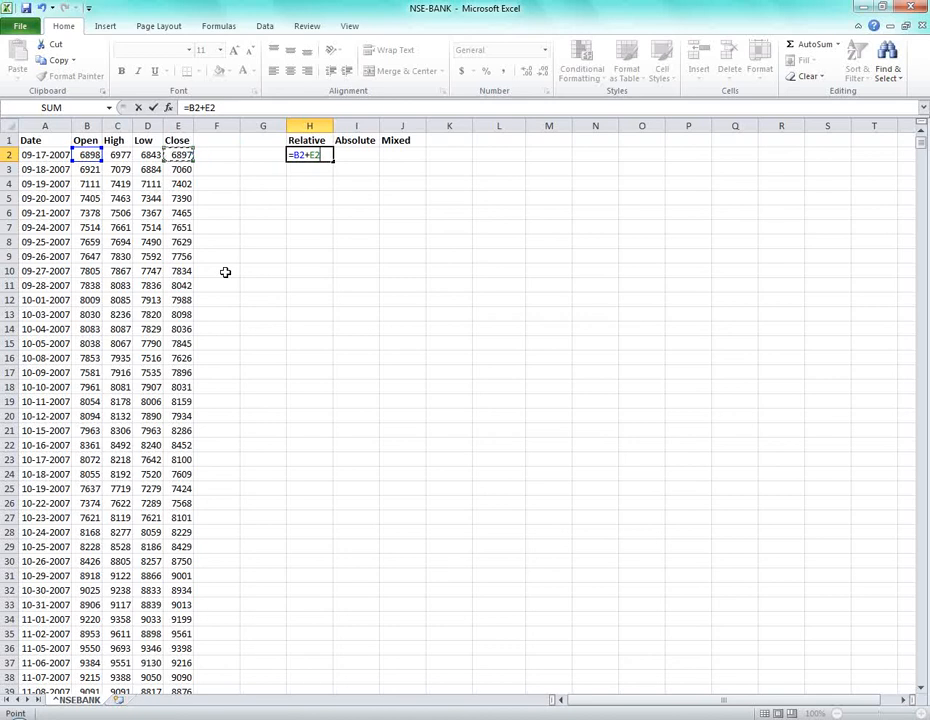
{"action": "key", "text": "Escape"}
Enter the formula =C2-D2 in H2 under Relative to subtract Low from High.
{"action": "type", "text": "="}
{"action": "key", "text": "Left"}
{"action": "key", "text": "Left"}
{"action": "key", "text": "Left"}
{"action": "key", "text": "Left"}
{"action": "key", "text": "Left"}
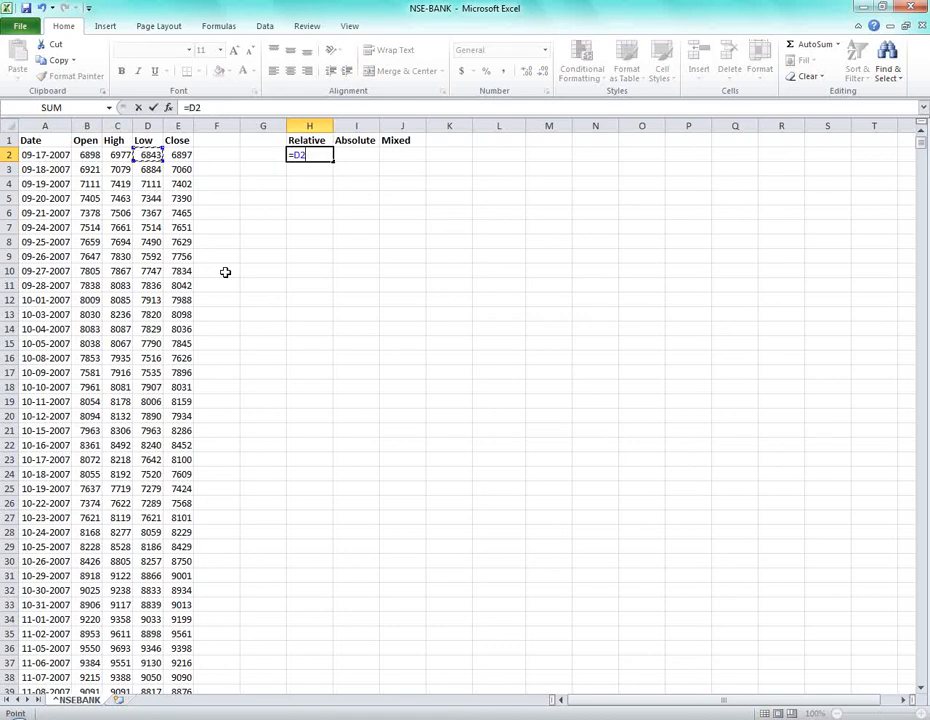
{"action": "type", "text": "-"}
{"action": "key", "text": "Left"}
{"action": "key", "text": "Left"}
{"action": "key", "text": "Left"}
{"action": "key", "text": "Left"}
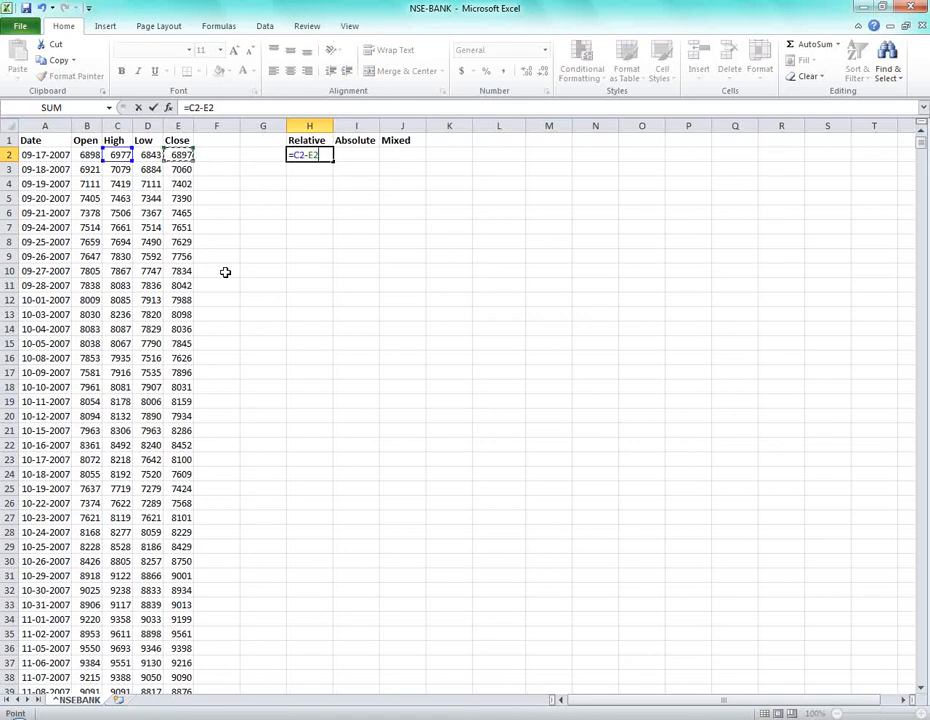
{"action": "key", "text": "Tab"}
{"action": "key", "text": "Left"}
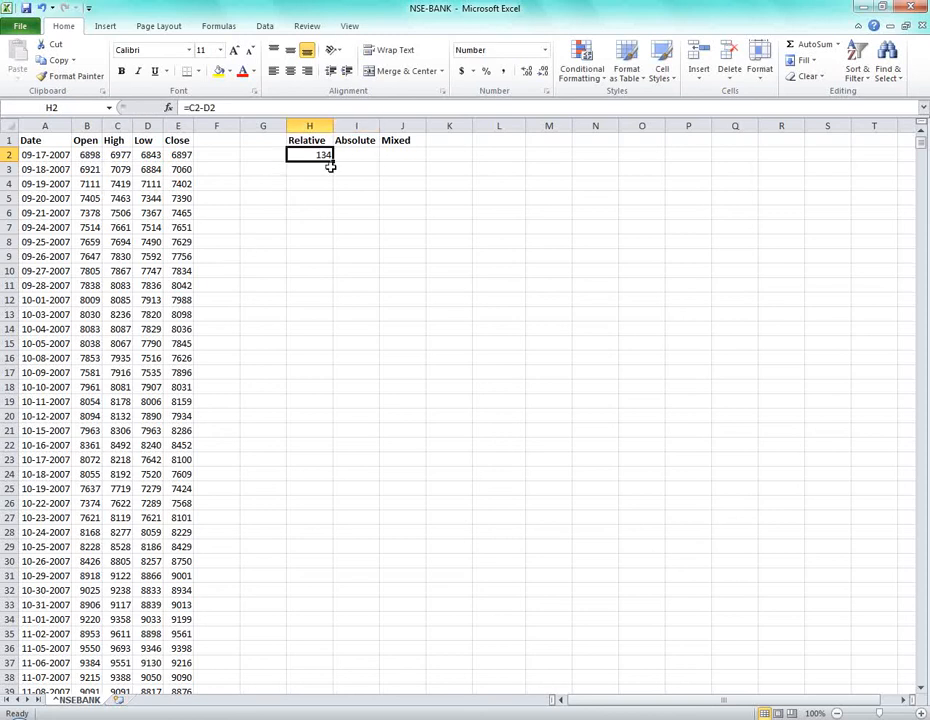
Fill the High minus Low formula from H2 down to H10.
{"action": "left_click", "coordinate": [116, 156]}
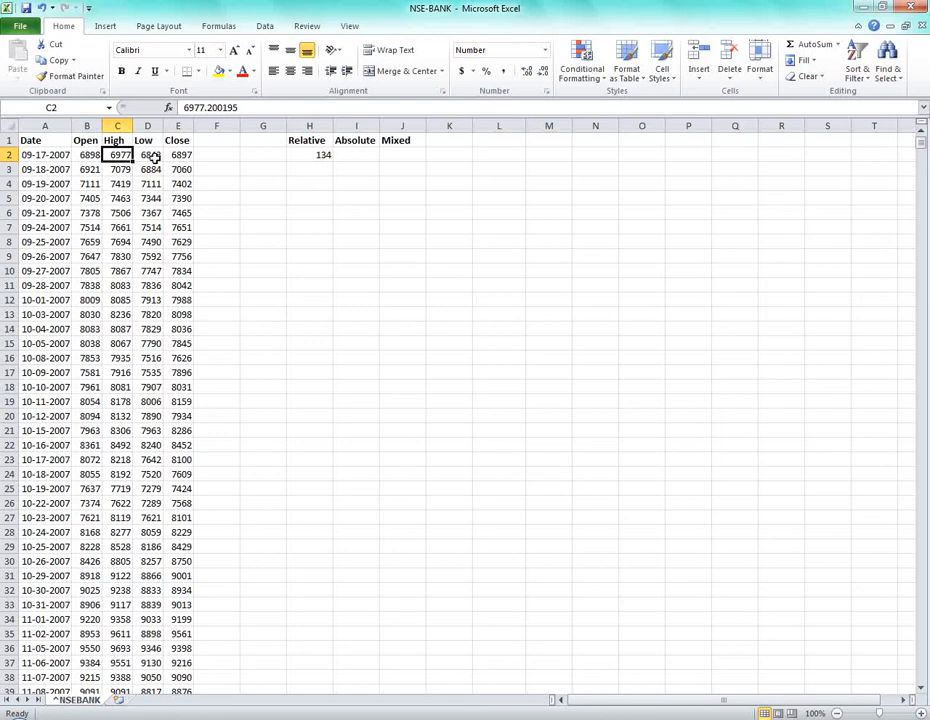
{"action": "left_click", "coordinate": [314, 156]}
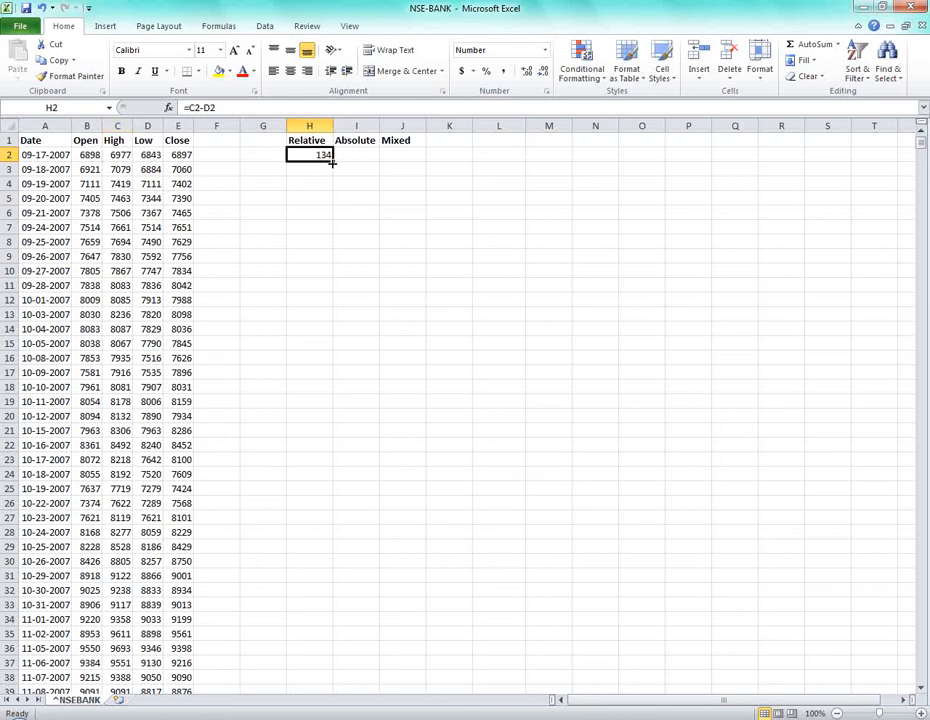
{"action": "left_click_drag", "start_coordinate": [335, 161], "coordinate": [333, 278]}
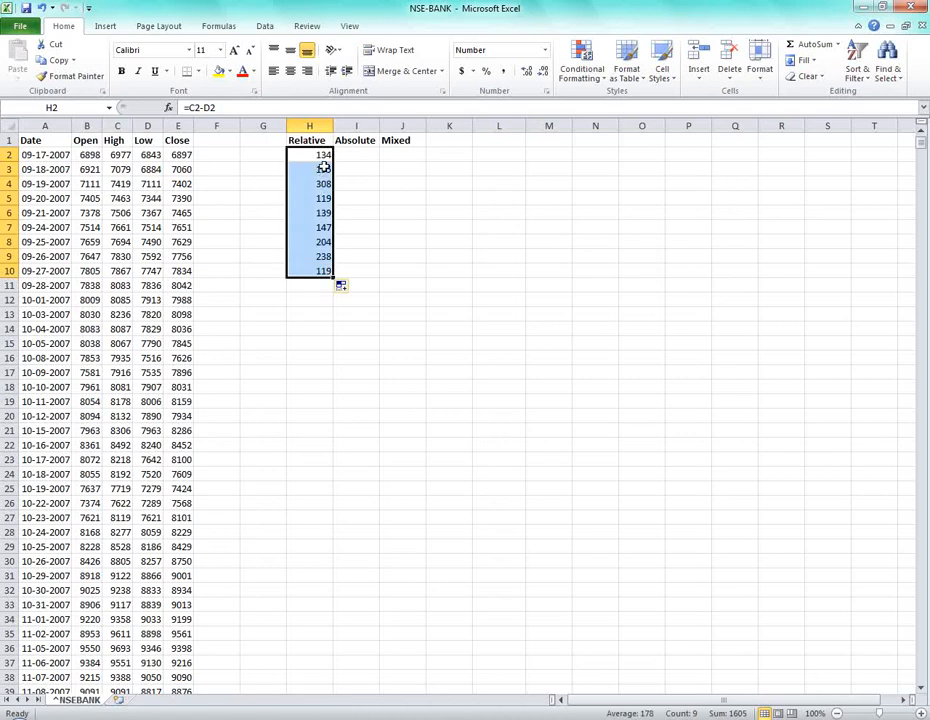
Compare the formulas in H2 and H3 and the source cells each one refers to.
{"action": "left_click", "coordinate": [324, 170]}
{"action": "left_click", "coordinate": [321, 157]}
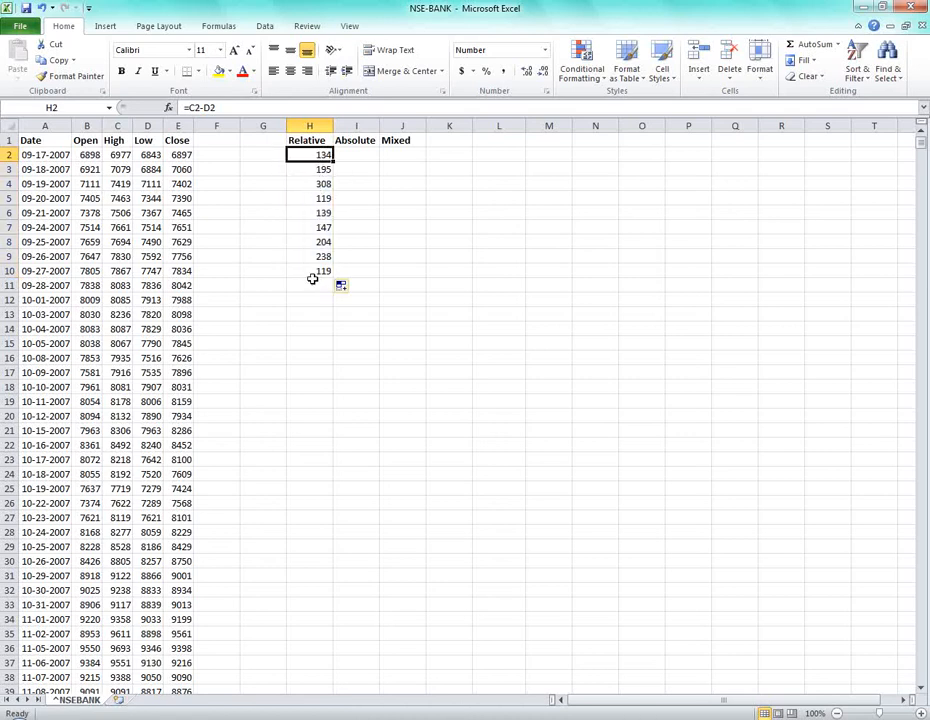
{"action": "left_click", "coordinate": [322, 169]}
{"action": "left_click", "coordinate": [323, 154]}
{"action": "left_click", "coordinate": [322, 168]}
{"action": "left_click", "coordinate": [314, 152]}
{"action": "key", "text": "F2"}
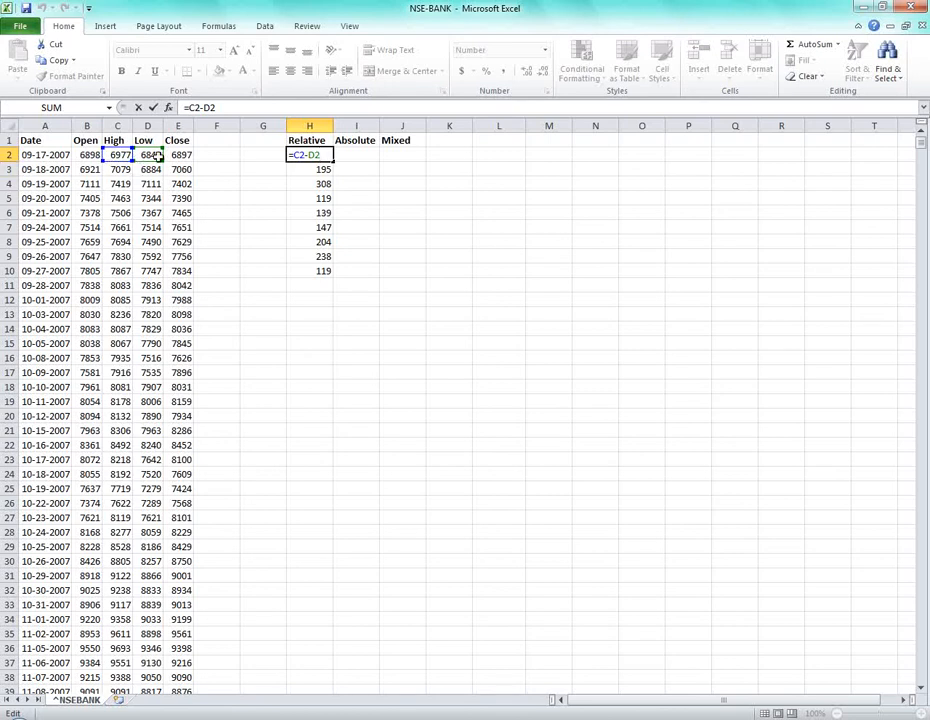
{"action": "key", "text": "Escape"}
{"action": "left_click", "coordinate": [318, 166]}
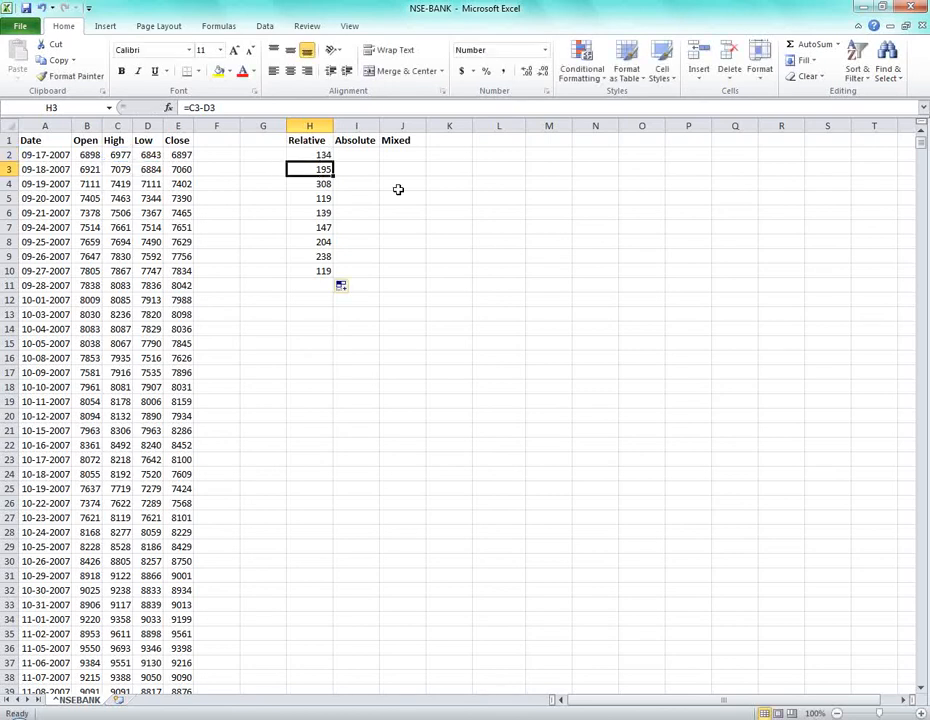
{"action": "key", "text": "F2"}
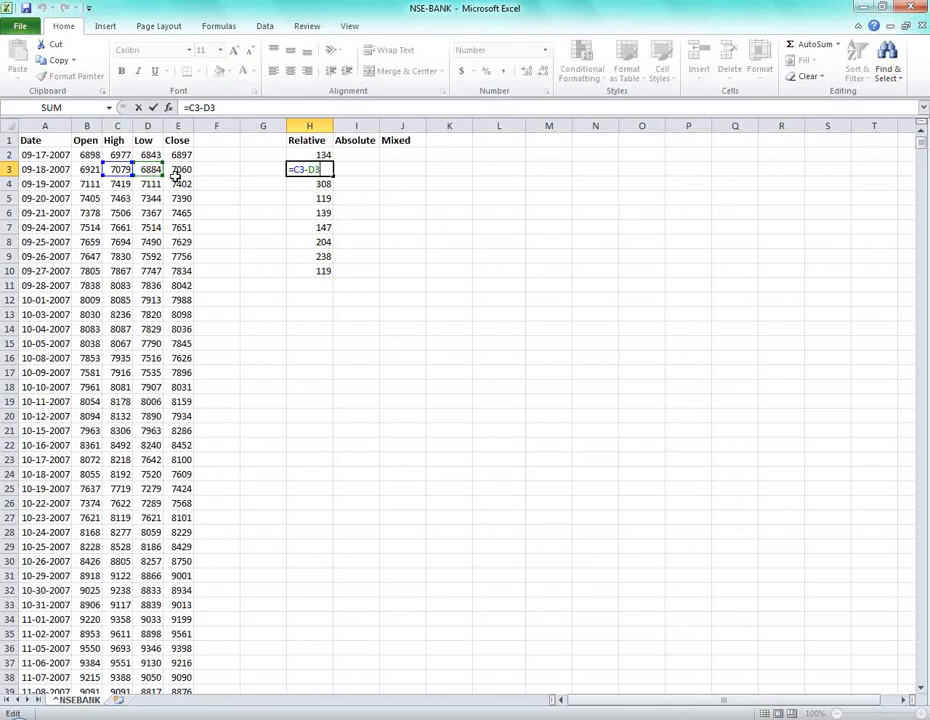
{"action": "key", "text": "Escape"}
{"action": "left_click_drag", "start_coordinate": [320, 155], "coordinate": [311, 264]}
{"action": "left_click", "coordinate": [313, 170]}
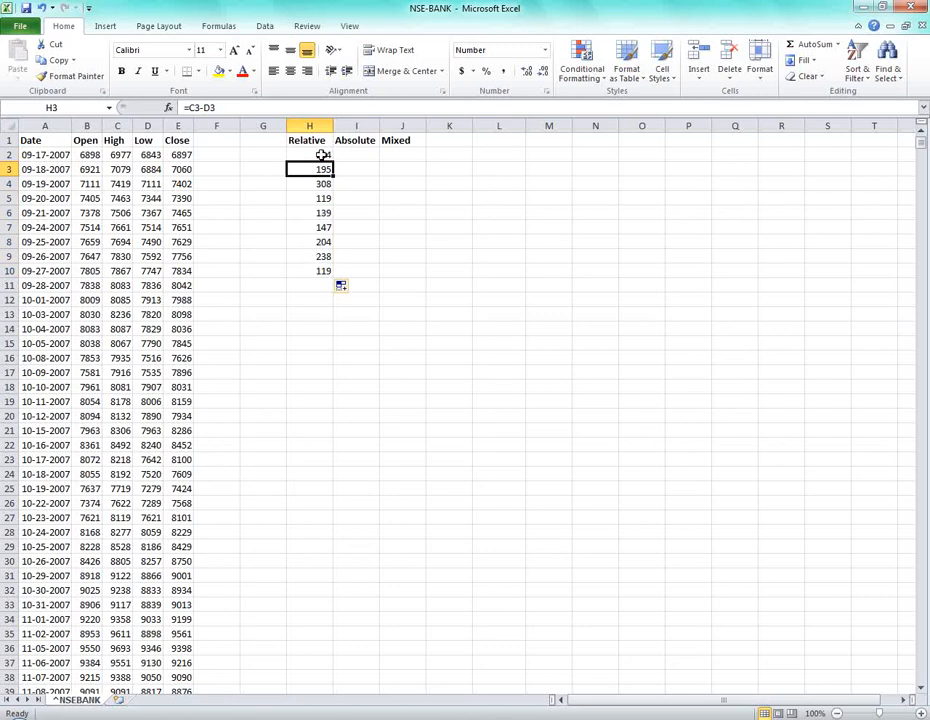
Extend the Relative formula from the filled range H2:H10 to about 1,170 rows of data and return to the column's heading.
{"action": "left_click", "coordinate": [322, 155]}
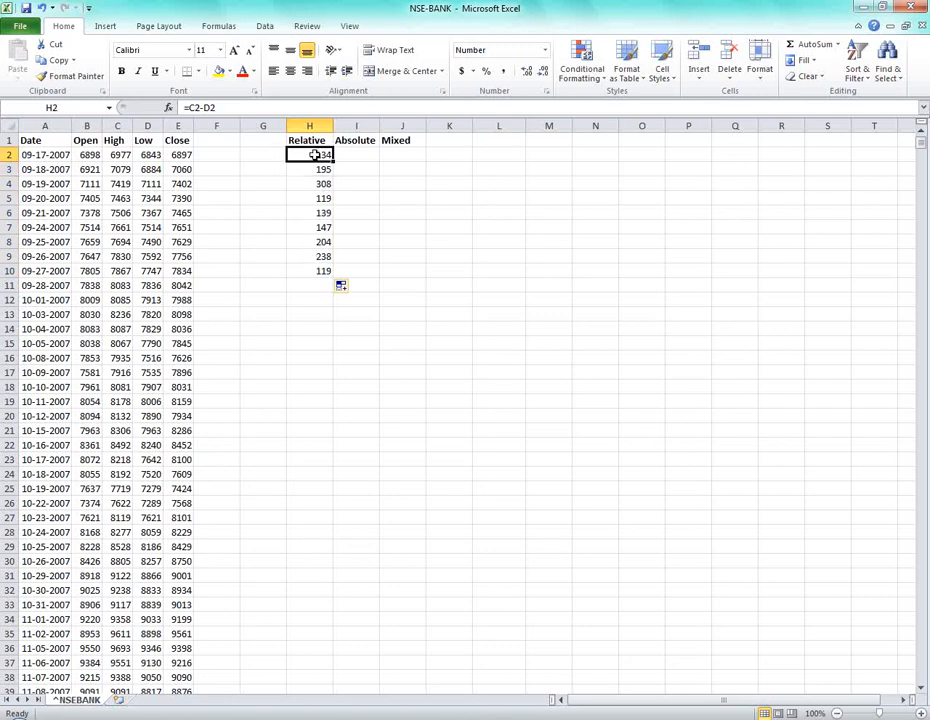
{"action": "double_click", "coordinate": [334, 160]}
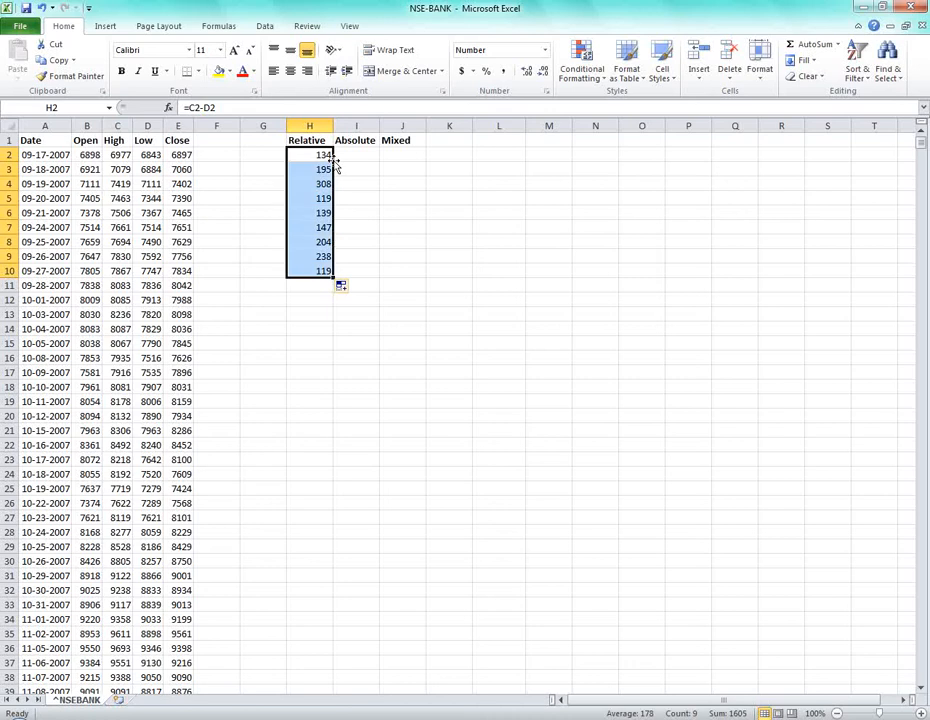
{"action": "left_click_drag", "start_coordinate": [334, 279], "coordinate": [328, 654]}
{"action": "scroll", "coordinate": [330, 565], "scroll_direction": "up", "scroll_amount": 14}
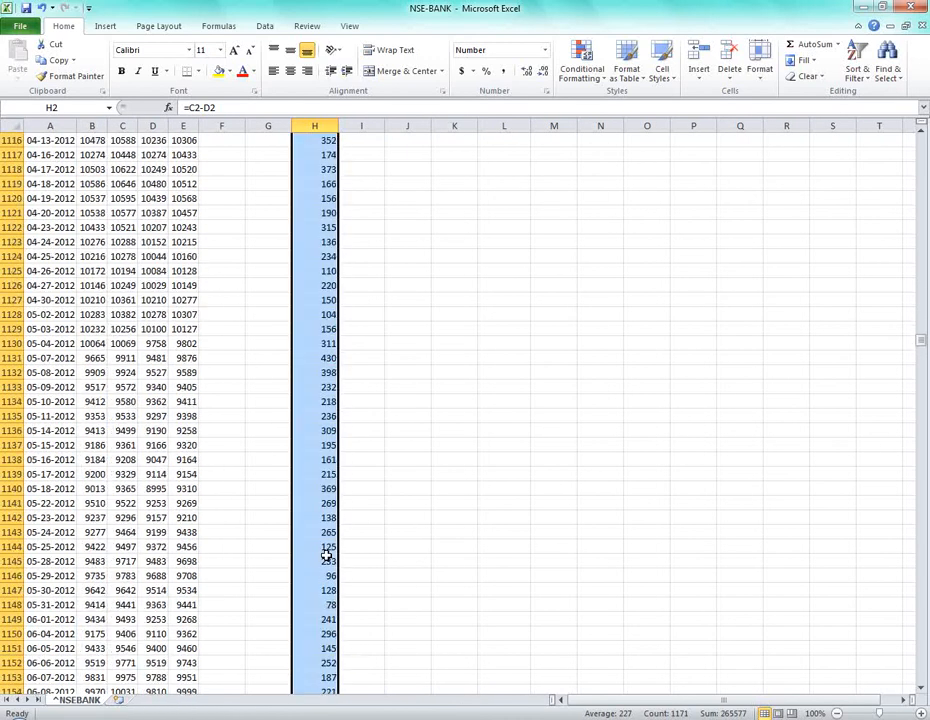
{"action": "key", "text": "ctrl+Up"}
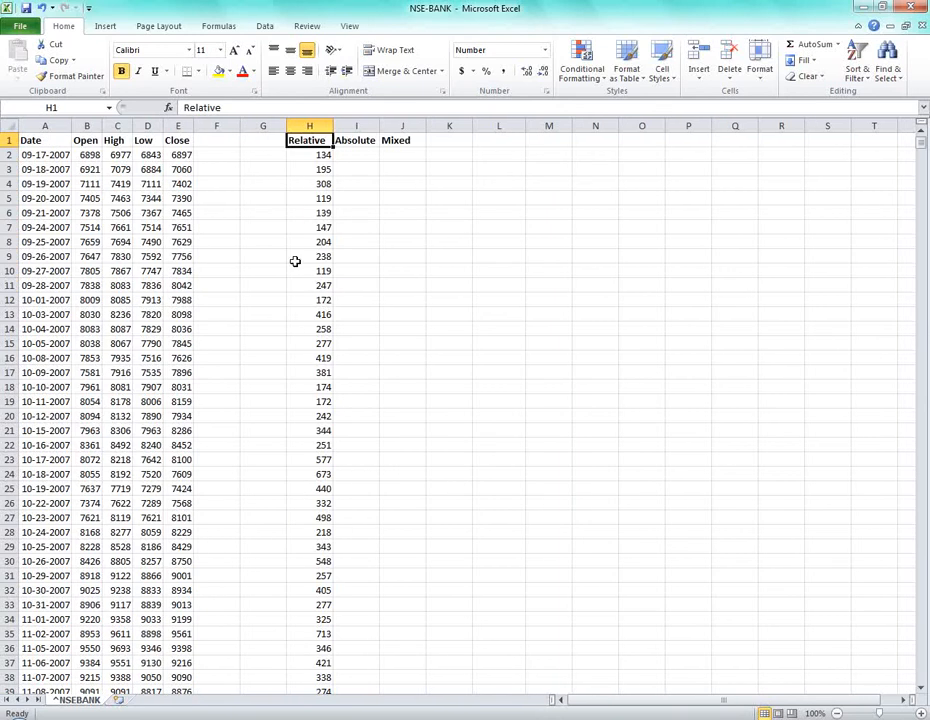
Enter the formula =C2-D2 in I2 under Absolute.
{"action": "left_click", "coordinate": [318, 156]}
{"action": "left_click", "coordinate": [361, 156]}
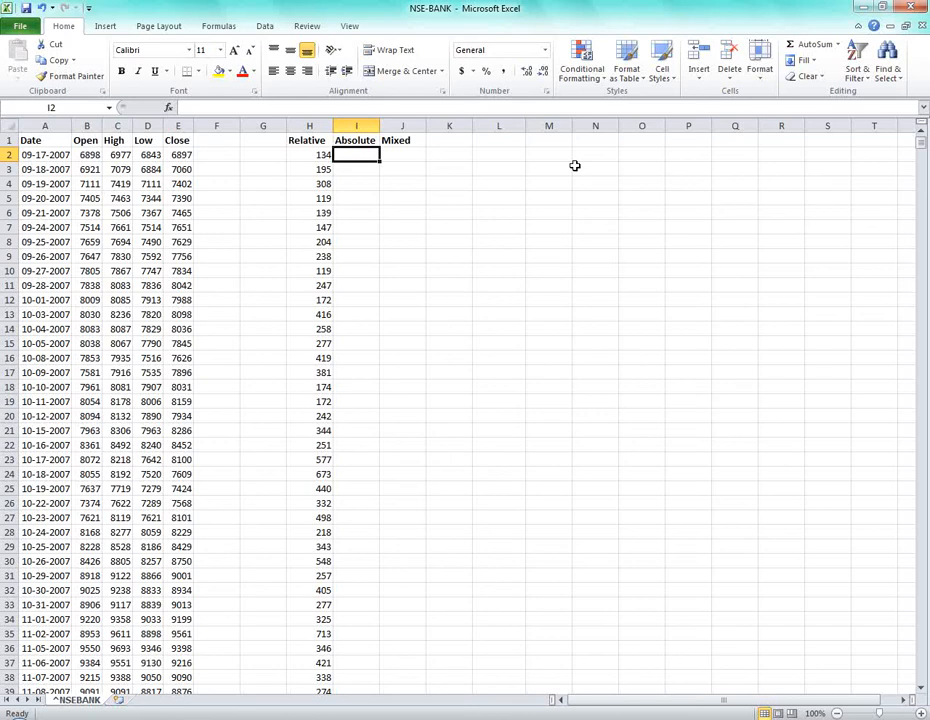
{"action": "key", "text": "Left"}
{"action": "key", "text": "Left"}
{"action": "key", "text": "Right"}
{"action": "key", "text": "Right"}
{"action": "type", "text": "="}
{"action": "key", "text": "Left"}
{"action": "key", "text": "Left"}
{"action": "key", "text": "Left"}
{"action": "key", "text": "Left"}
{"action": "key", "text": "Left"}
{"action": "key", "text": "Left"}
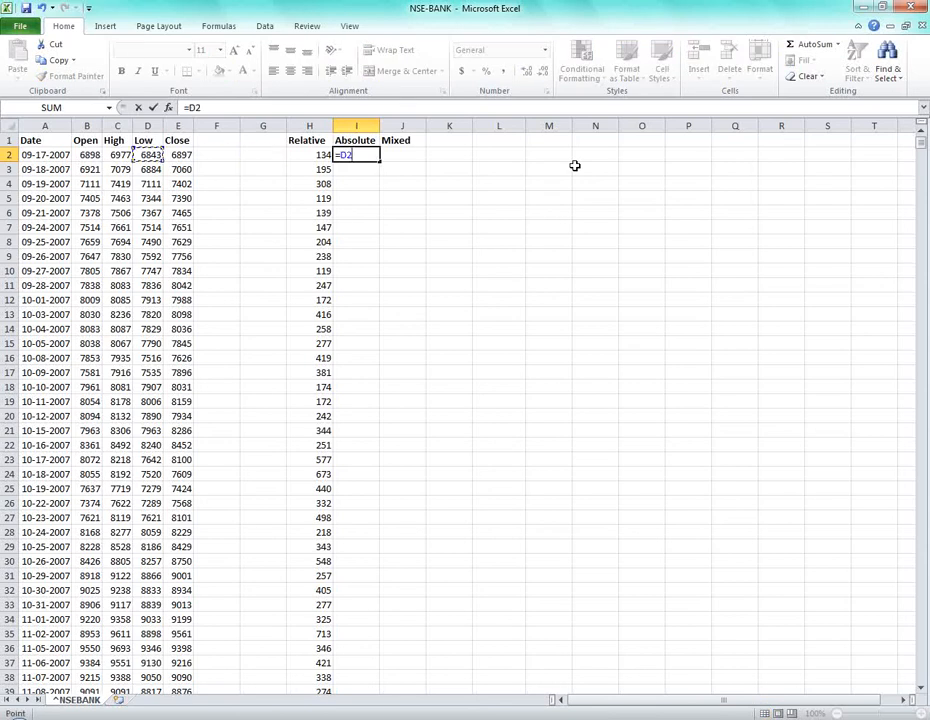
{"action": "type", "text": "-"}
{"action": "key", "text": "Left"}
{"action": "key", "text": "Left"}
{"action": "key", "text": "Left"}
{"action": "key", "text": "Left"}
{"action": "key", "text": "Left"}
{"action": "key", "text": "Return"}
{"action": "key", "text": "Up"}
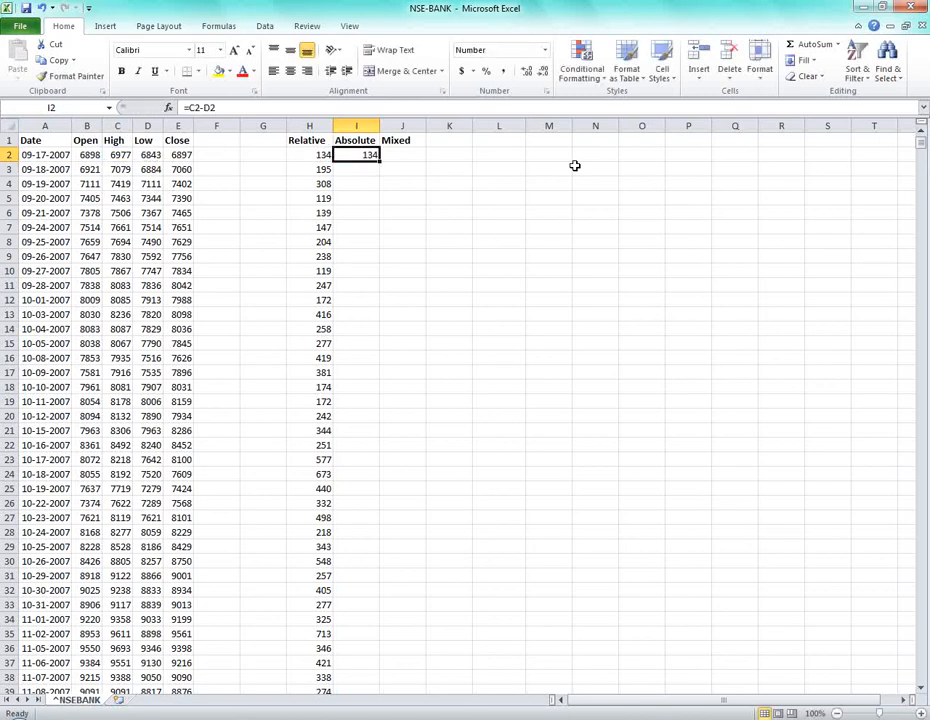
Fill the I2 formula down to I12 and check the formulas in I2 and I3.
{"action": "left_click_drag", "start_coordinate": [381, 163], "coordinate": [378, 309]}
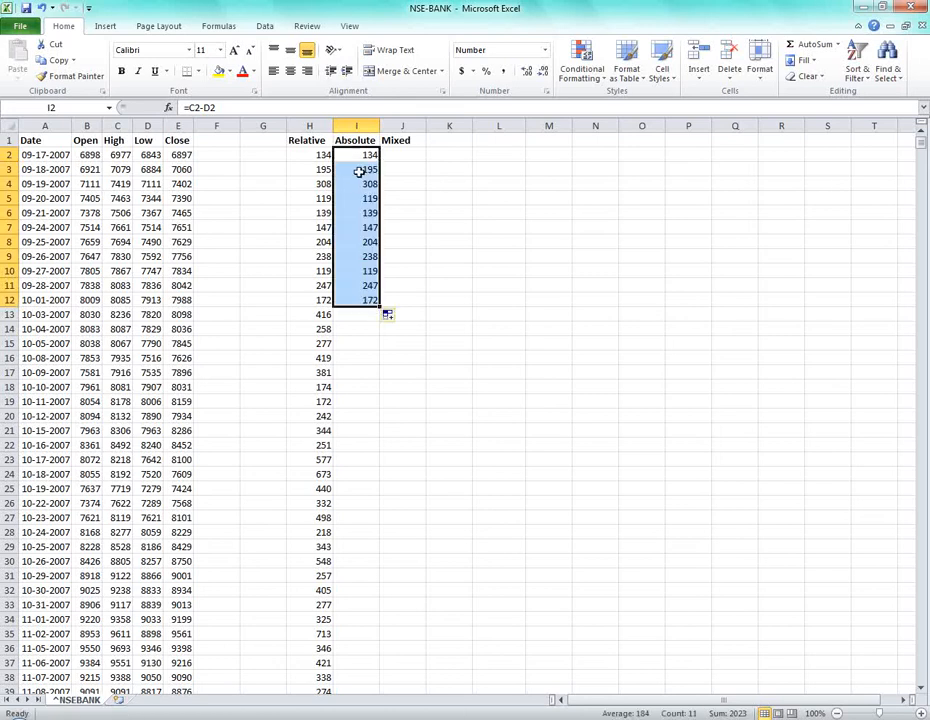
{"action": "left_click_drag", "start_coordinate": [359, 172], "coordinate": [365, 309]}
{"action": "left_click", "coordinate": [366, 170]}
{"action": "left_click", "coordinate": [362, 156]}
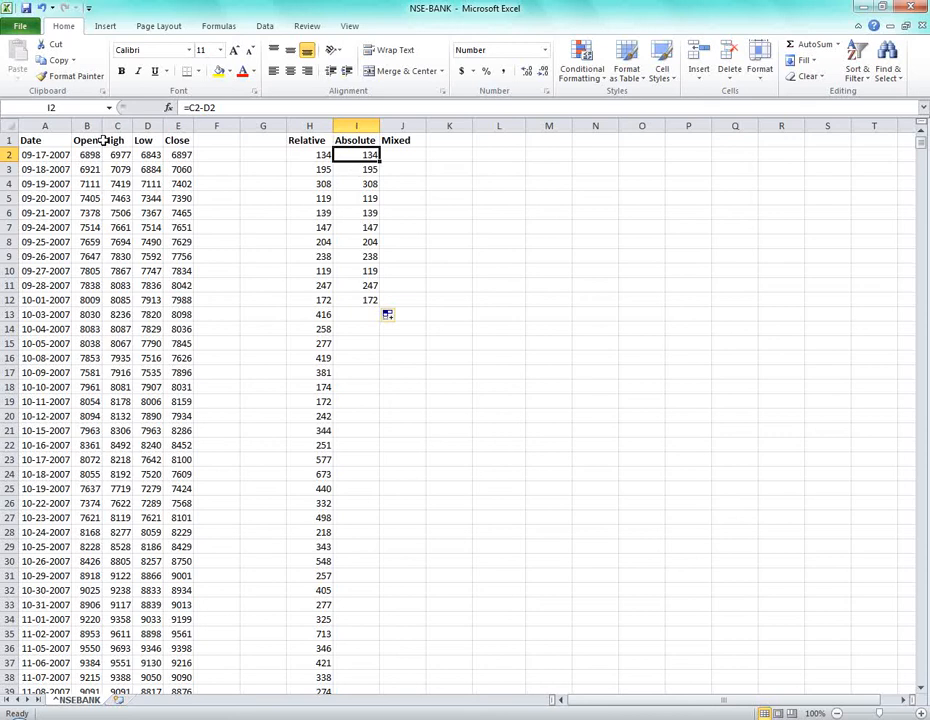
Delete the copied formulas in I3:I12.
{"action": "left_click", "coordinate": [361, 169]}
{"action": "left_click_drag", "start_coordinate": [369, 169], "coordinate": [361, 300]}
{"action": "key", "text": "Delete"}
Make both references in the I2 formula absolute so that it reads =$C$2-$D$2.
{"action": "left_click", "coordinate": [348, 155]}
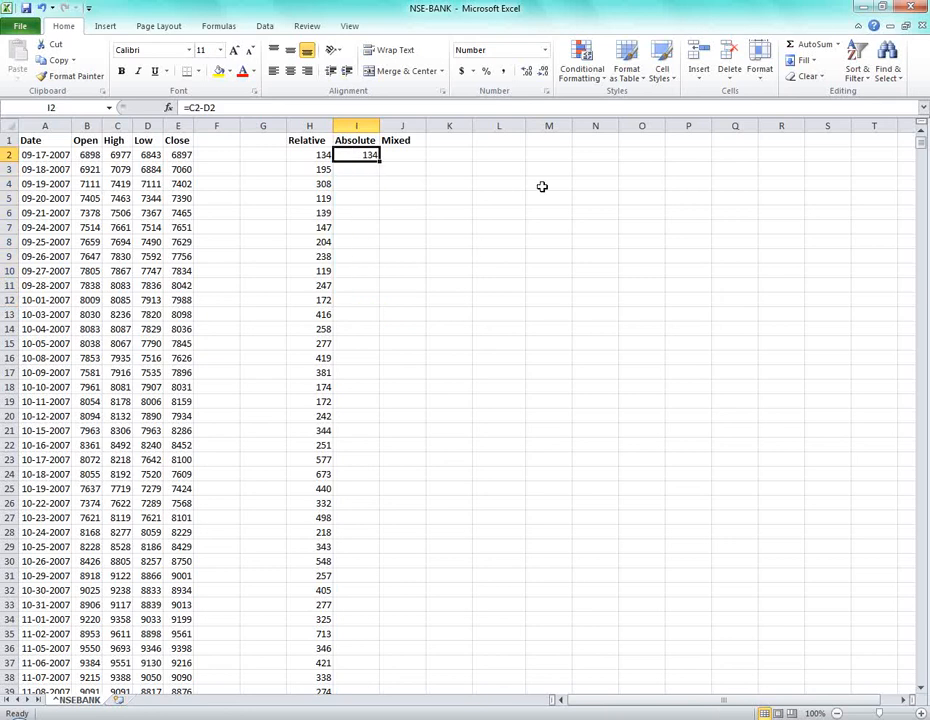
{"action": "key", "text": "F2"}
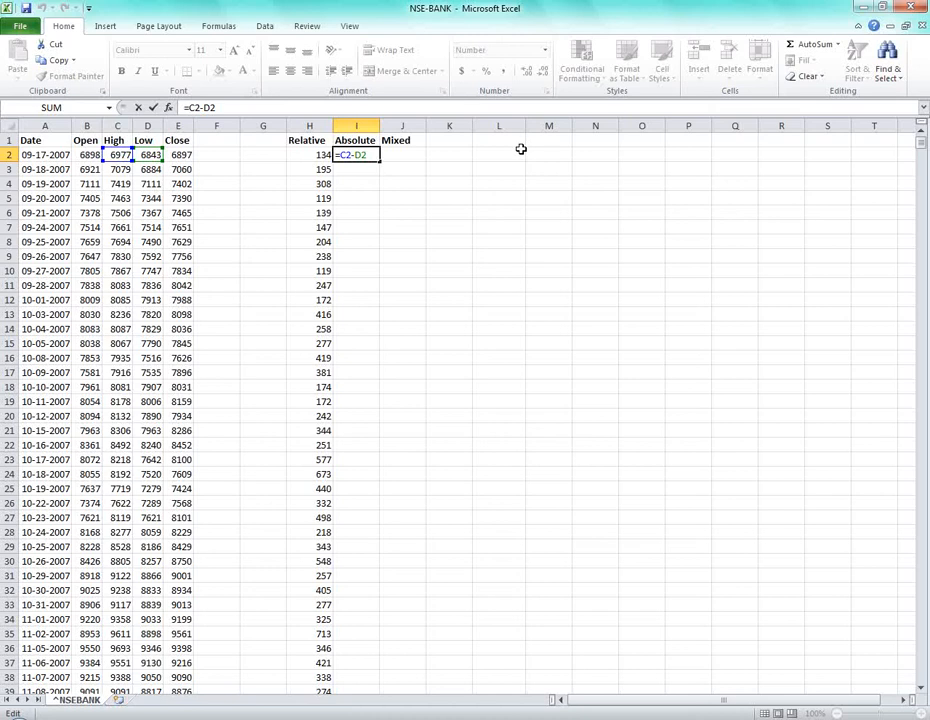
{"action": "key", "text": "F4"}
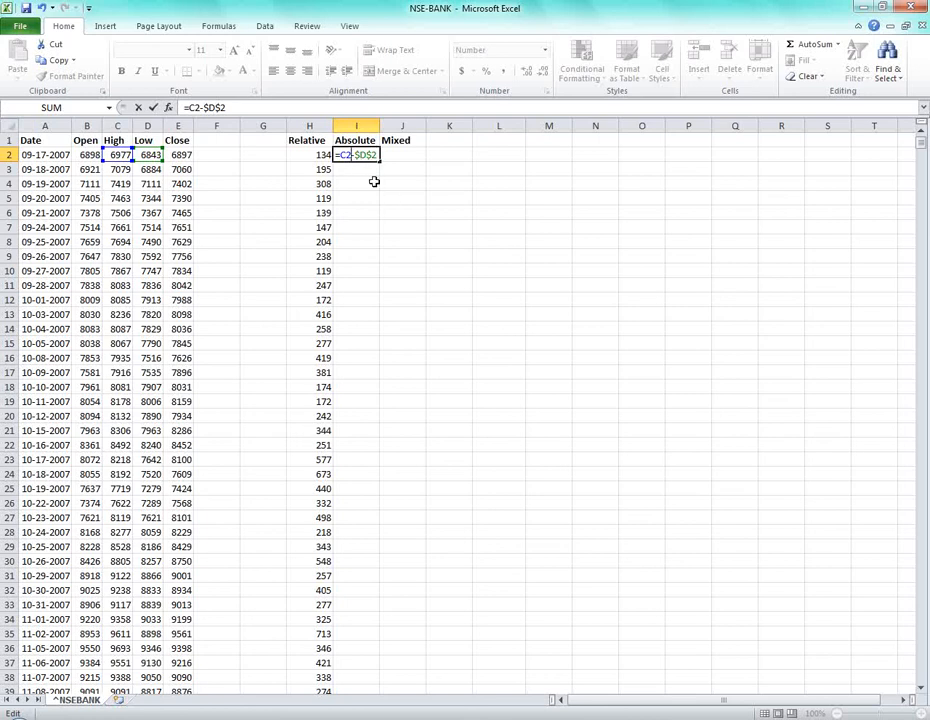
{"action": "key", "text": "F4"}
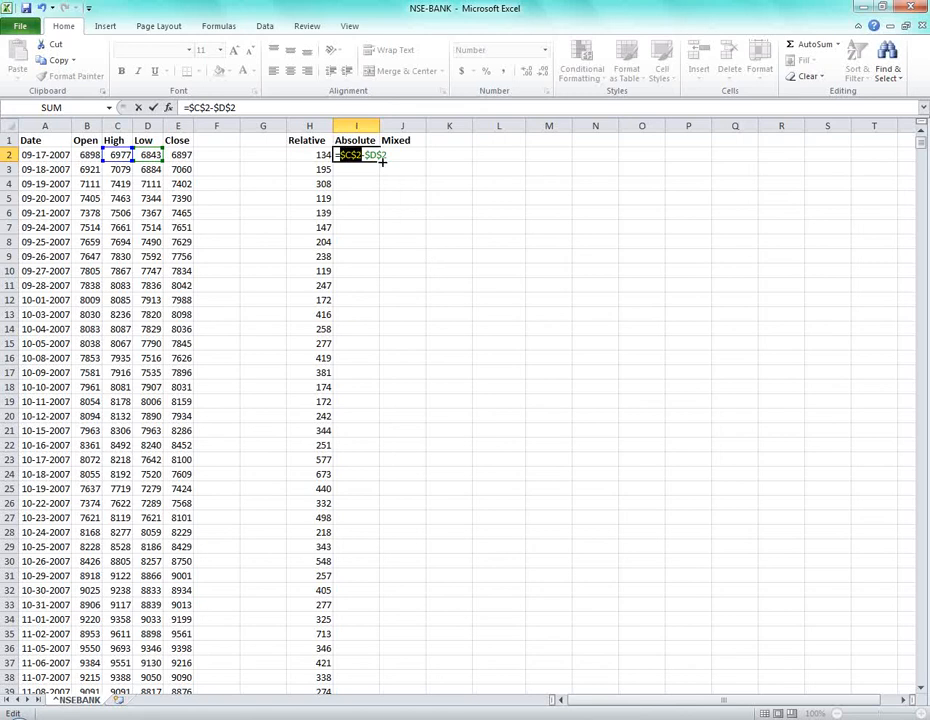
{"action": "left_click", "coordinate": [258, 110]}
{"action": "key", "text": "Return"}
{"action": "key", "text": "Up"}
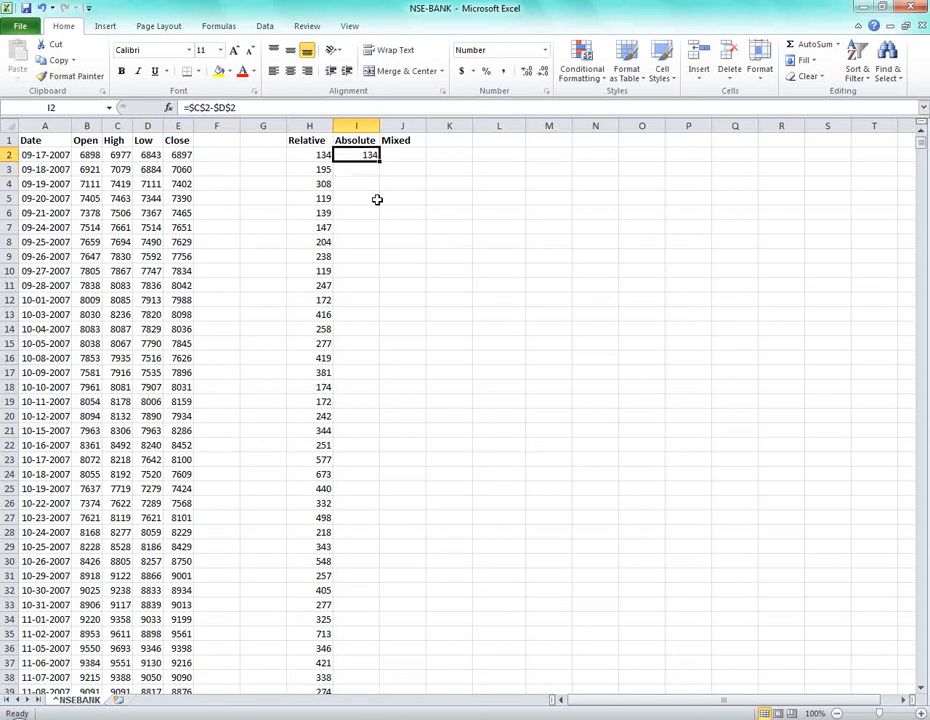
Fill the absolute formula from I2 down to I12 and check the copied formulas in I3, I8 and I9.
{"action": "left_click_drag", "start_coordinate": [380, 161], "coordinate": [378, 305]}
{"action": "left_click", "coordinate": [364, 170]}
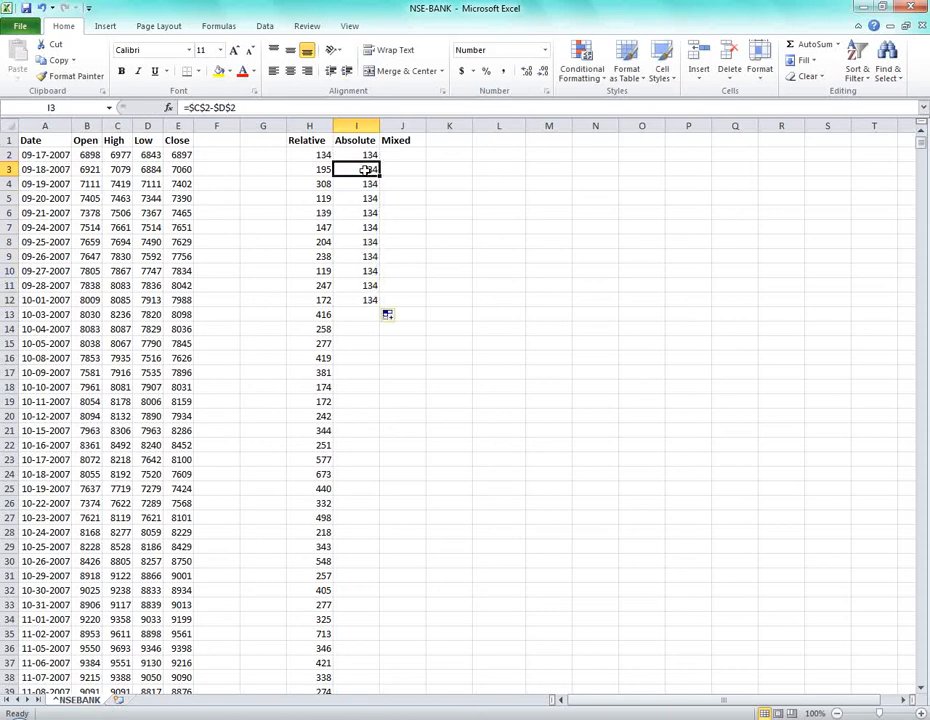
{"action": "key", "text": "F2"}
{"action": "left_click", "coordinate": [360, 242]}
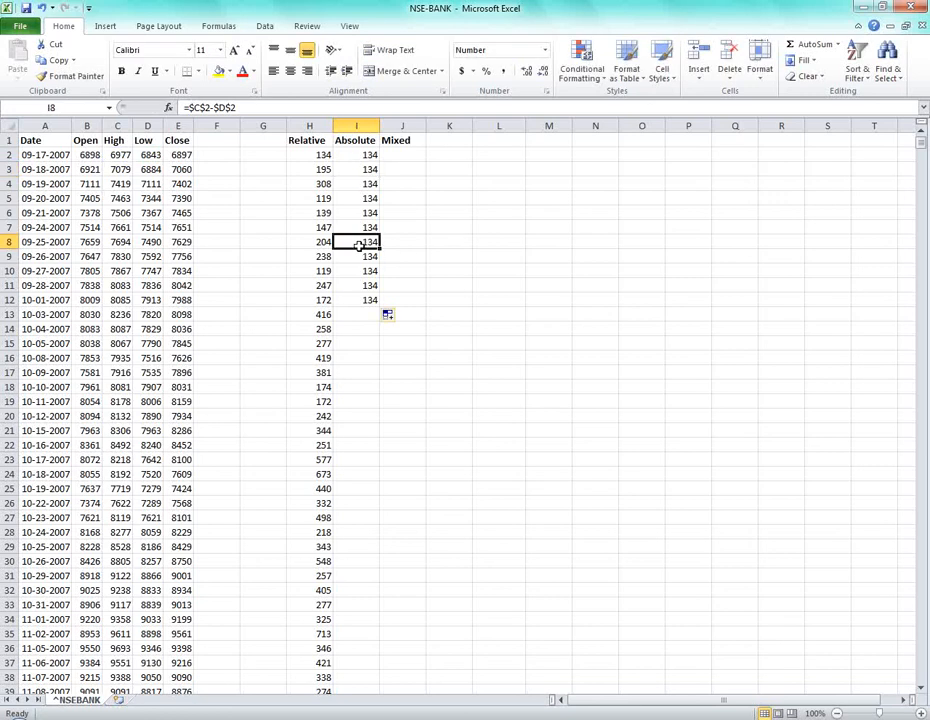
{"action": "key", "text": "F2"}
{"action": "key", "text": "Escape"}
{"action": "left_click", "coordinate": [365, 256]}
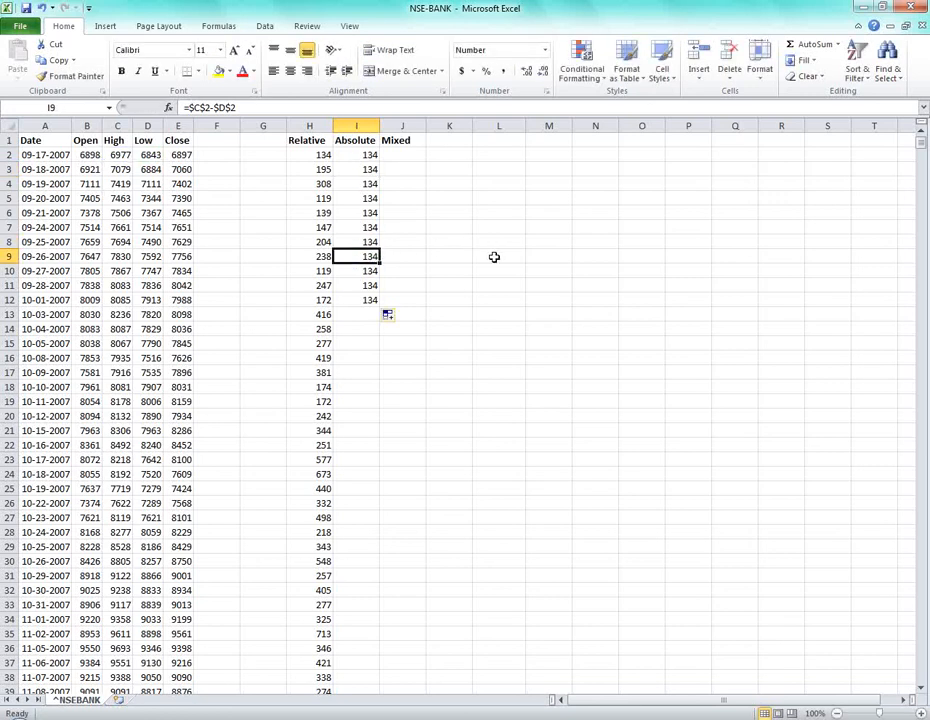
{"action": "key", "text": "F2"}
{"action": "key", "text": "Escape"}
Delete the copied absolute formulas in I3:I12.
{"action": "left_click_drag", "start_coordinate": [361, 170], "coordinate": [370, 301]}
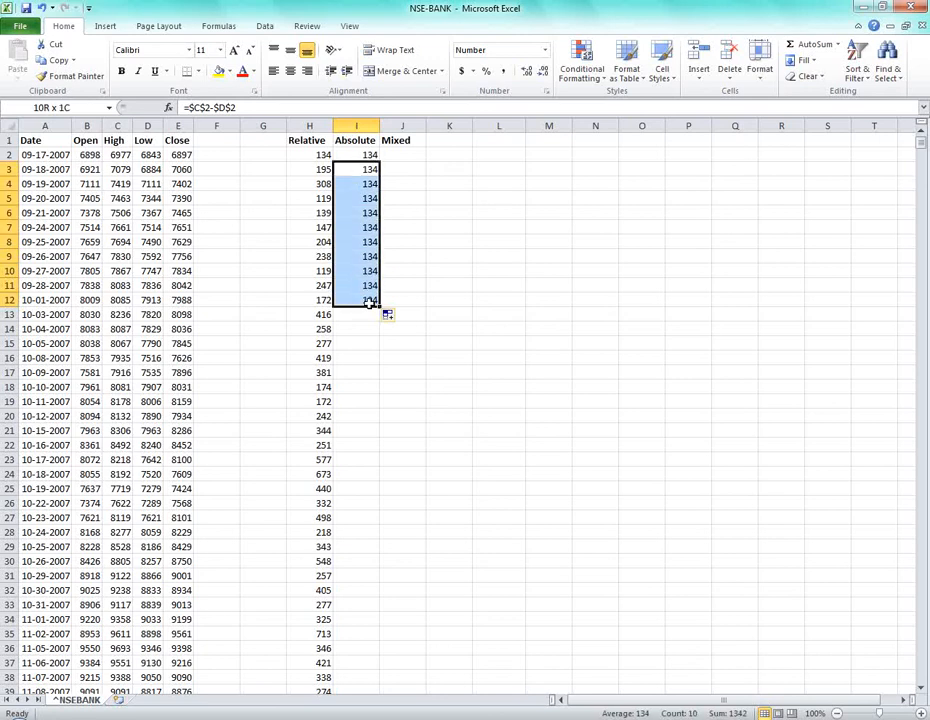
{"action": "key", "text": "Delete"}
Try to enter 10% in F2.
{"action": "left_click", "coordinate": [220, 160]}
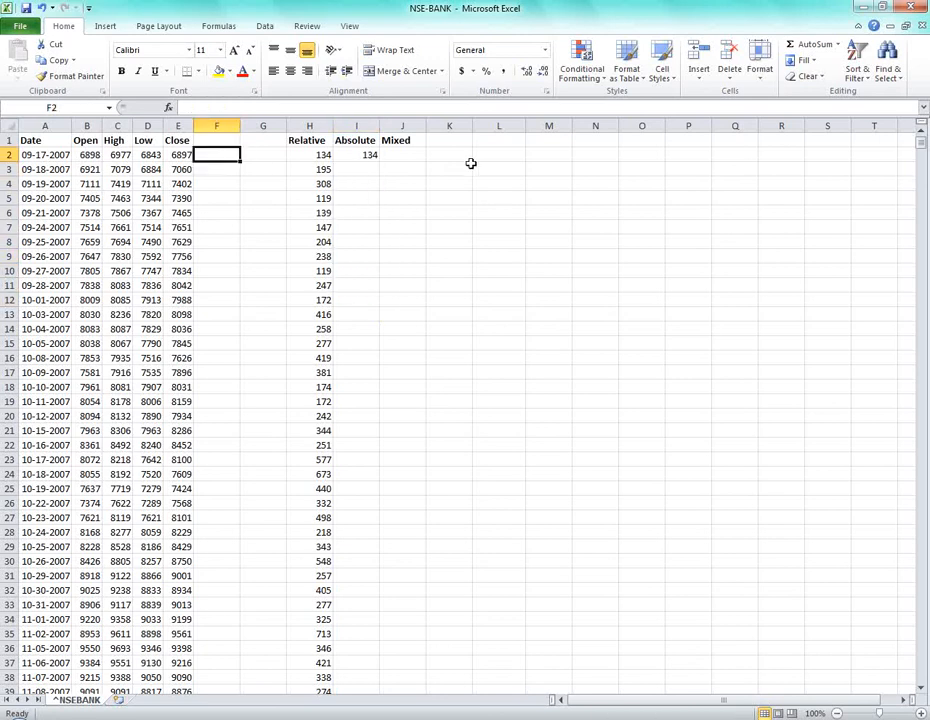
{"action": "type", "text": "10"}
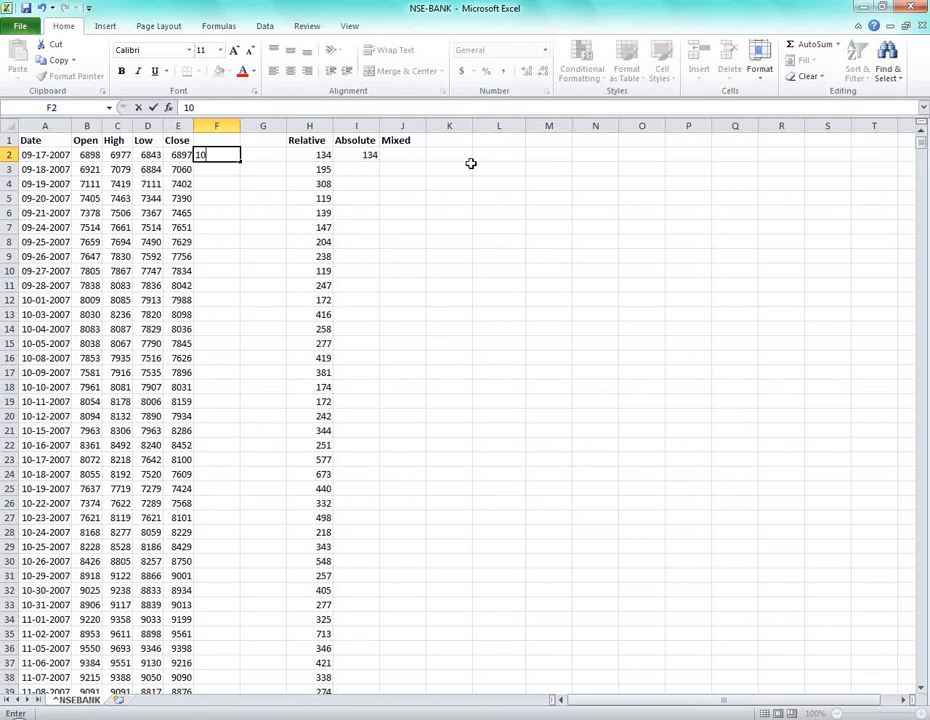
{"action": "key", "text": "Right"}
{"action": "key", "text": "Left"}
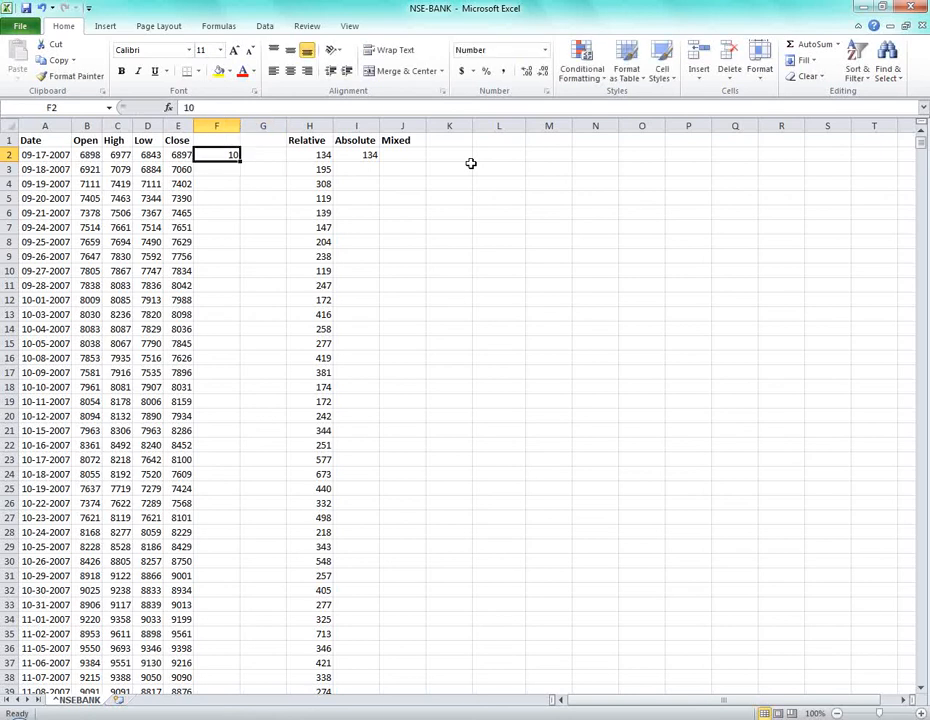
{"action": "key", "text": "F2"}
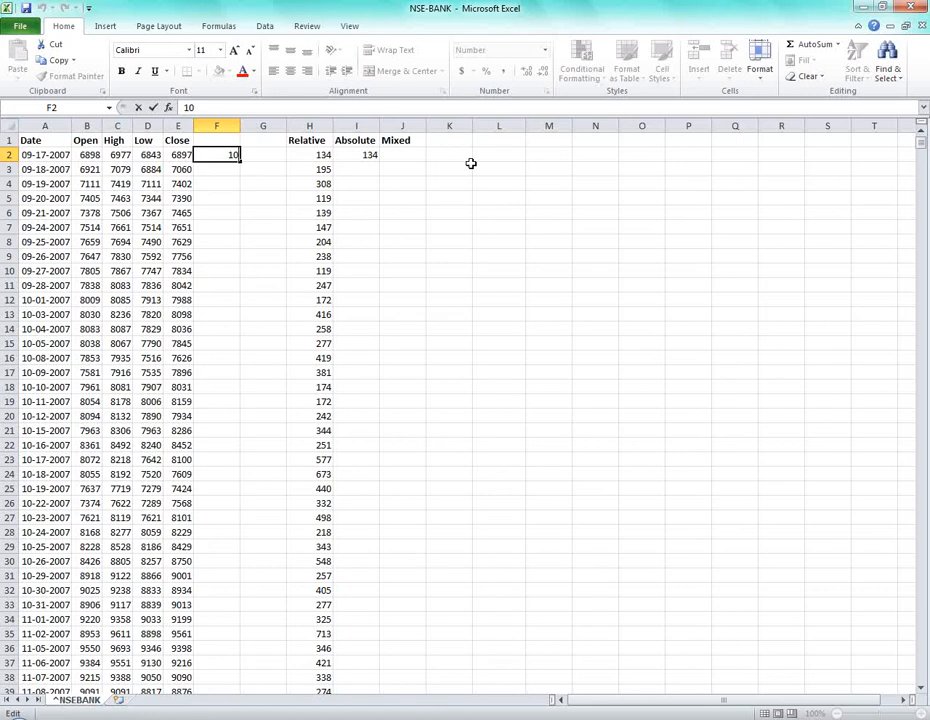
{"action": "type", "text": "%"}
{"action": "key", "text": "Tab"}
{"action": "key", "text": "Tab"}
{"action": "key", "text": "Left"}
{"action": "key", "text": "Left"}
{"action": "type", "text": "10%"}
{"action": "key", "text": "Tab"}
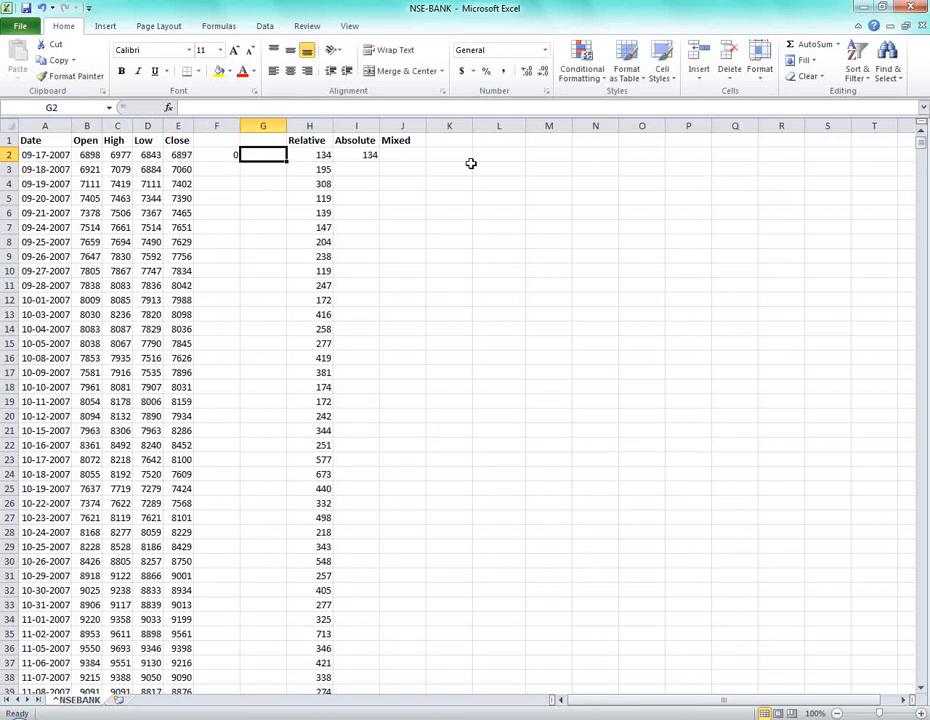
{"action": "key", "text": "Left"}
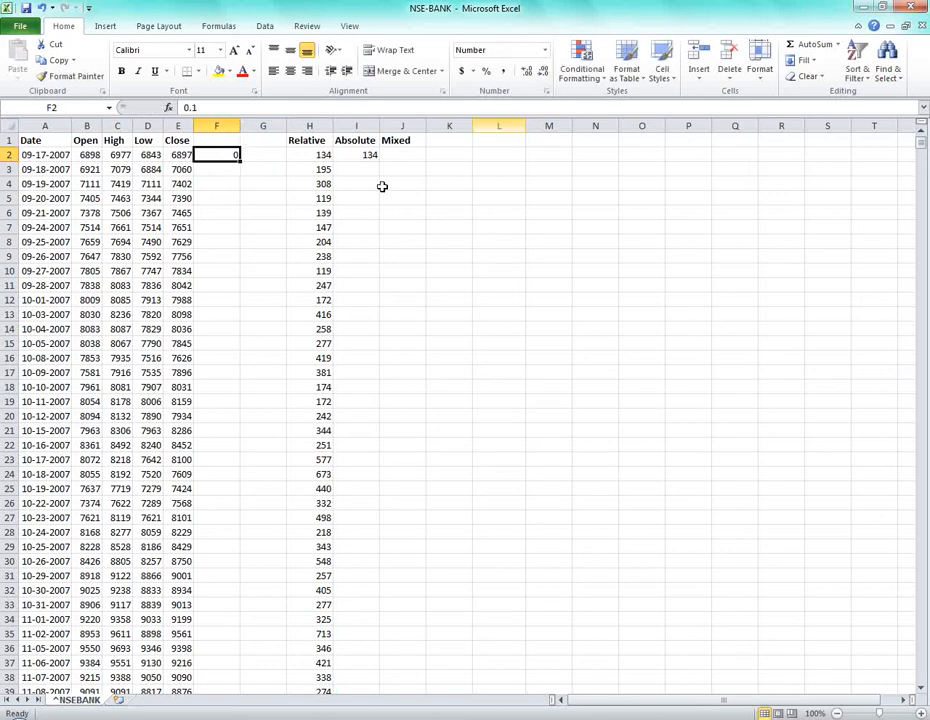
Clear everything from F2, including its formatting, and enter 10% in it again.
{"action": "left_click", "coordinate": [790, 80]}
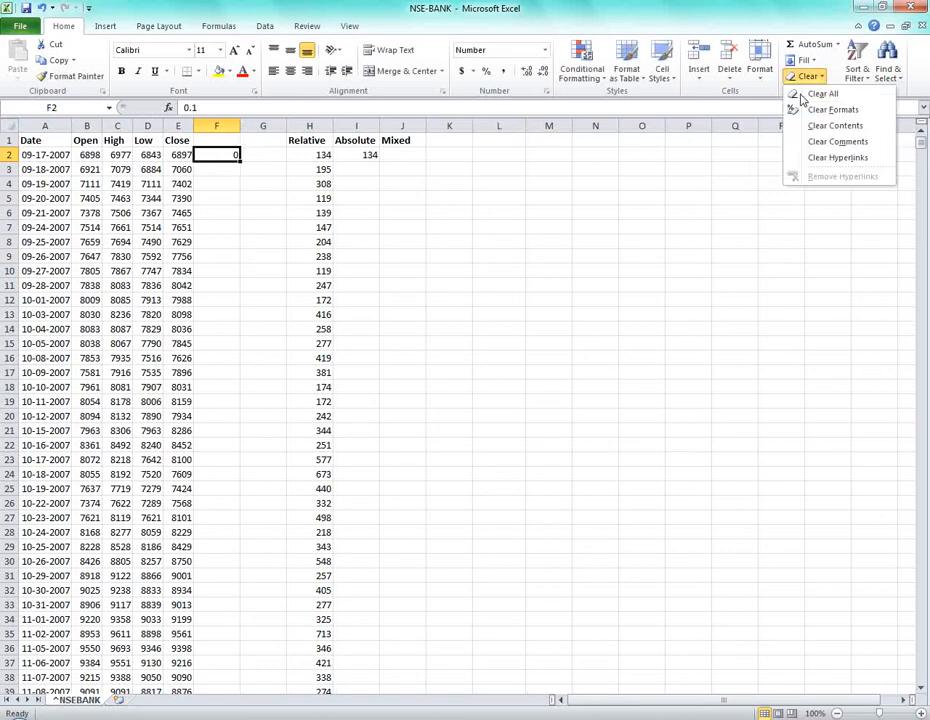
{"action": "left_click", "coordinate": [806, 95]}
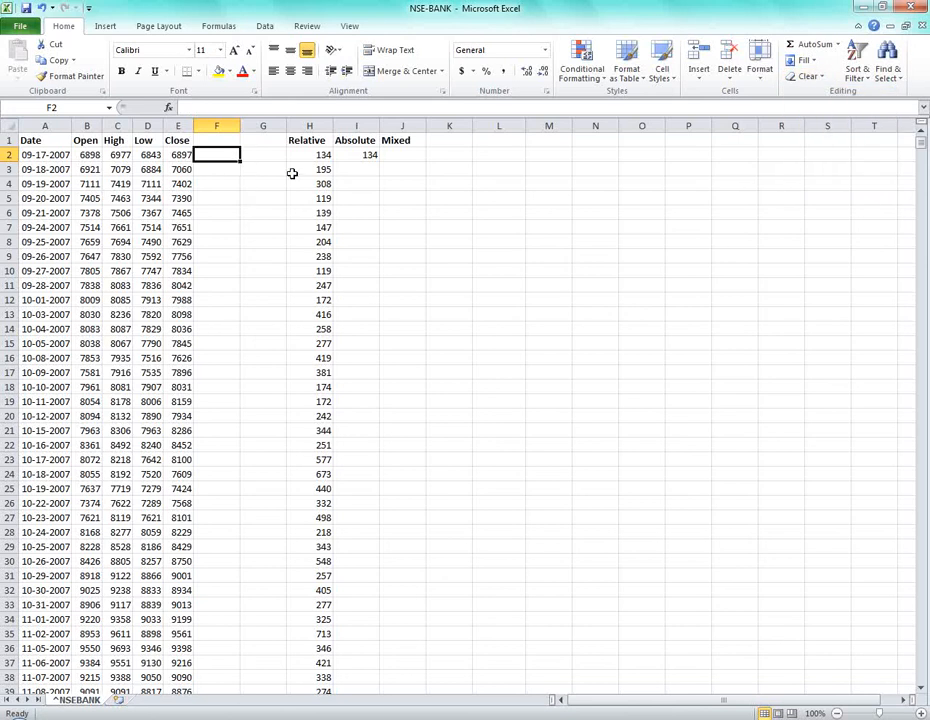
{"action": "type", "text": "10"}
{"action": "key", "text": "Tab"}
{"action": "key", "text": "Left"}
{"action": "left_click", "coordinate": [222, 106]}
{"action": "type", "text": "%"}
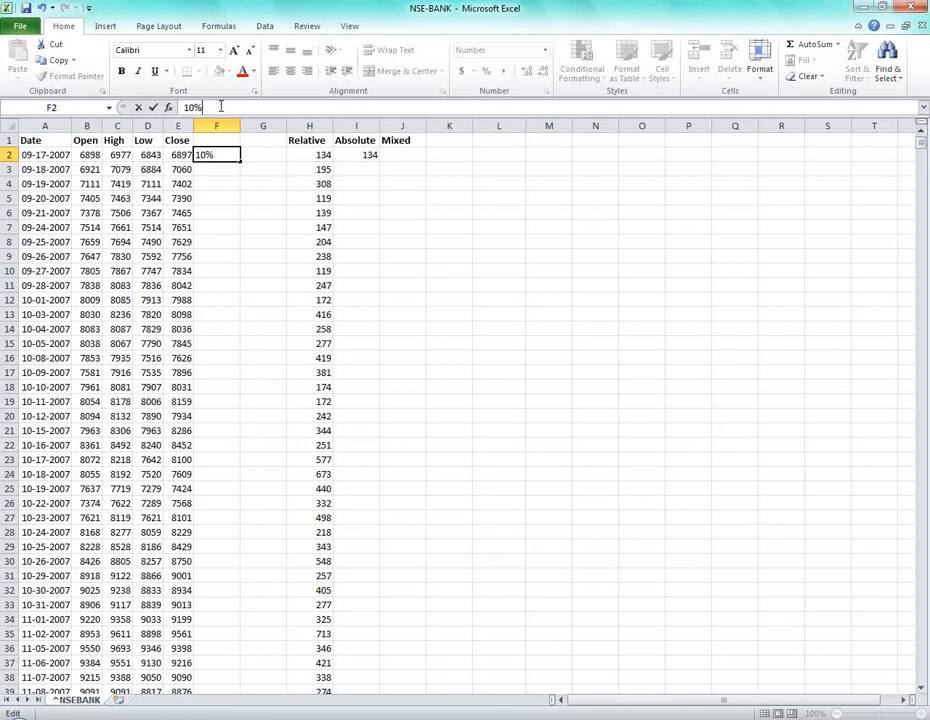
{"action": "key", "text": "Return"}
{"action": "key", "text": "Up"}
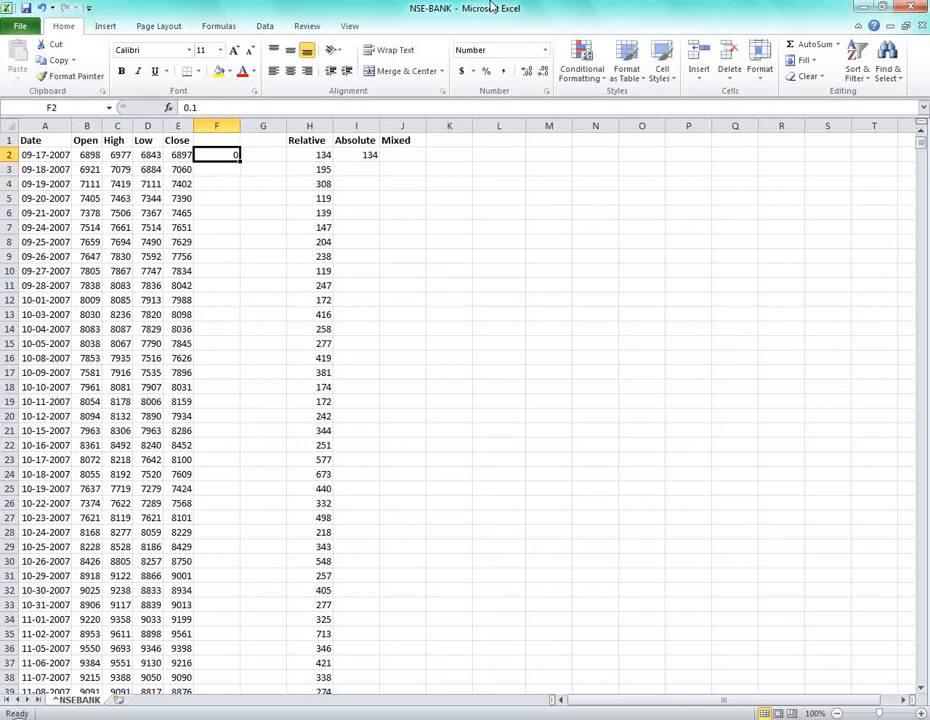
Apply the percent format to F2.
{"action": "left_click", "coordinate": [486, 71]}
{"action": "left_click", "coordinate": [304, 170]}
{"action": "left_click", "coordinate": [228, 155]}
{"action": "left_click", "coordinate": [362, 168]}
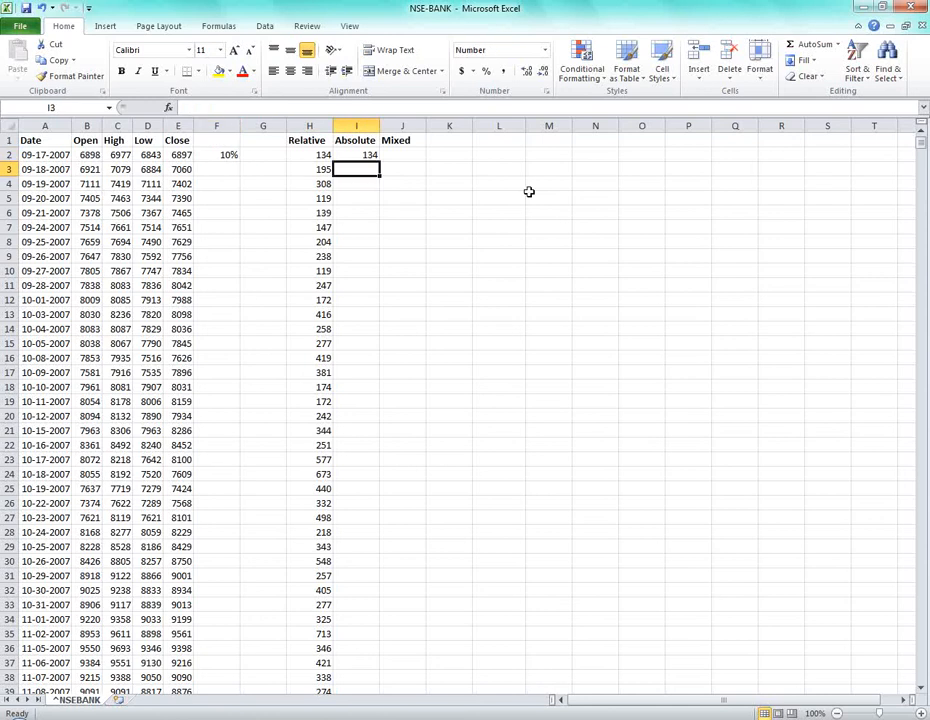
Examine the absolute formula in I2 and the cells below the percentage in column F.
{"action": "key", "text": "Left"}
{"action": "key", "text": "Left"}
{"action": "key", "text": "Left"}
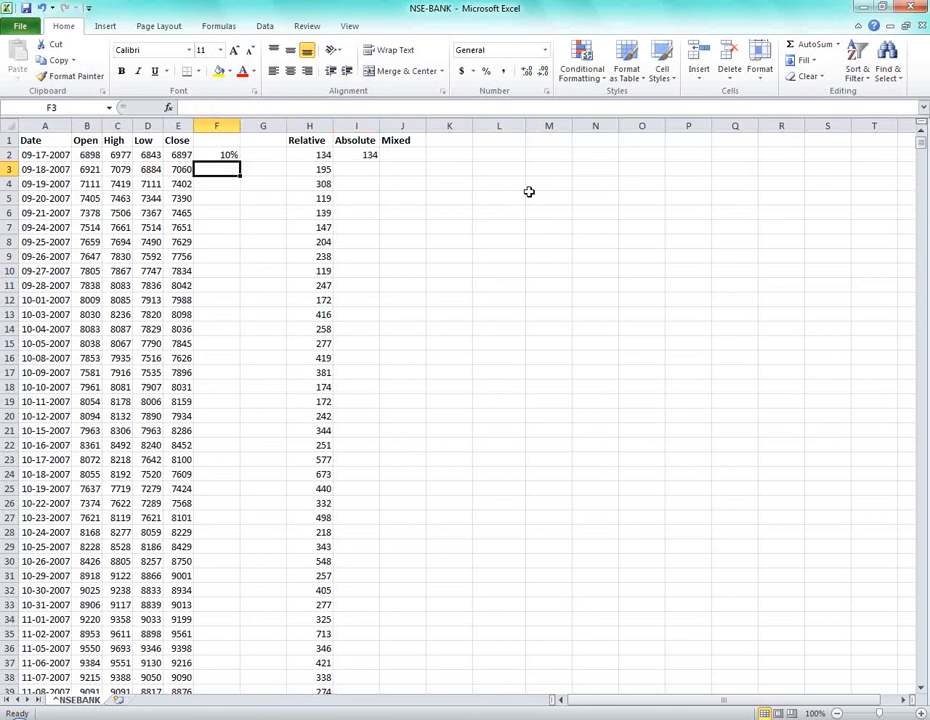
{"action": "key", "text": "Right"}
{"action": "key", "text": "Right"}
{"action": "key", "text": "Right"}
{"action": "key", "text": "Up"}
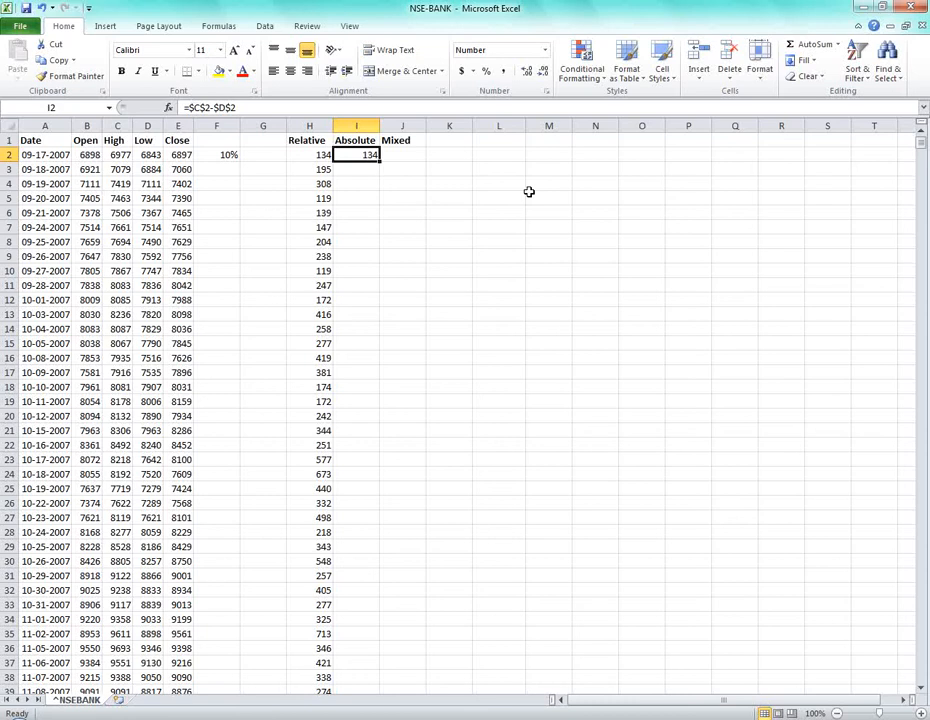
{"action": "key", "text": "F2"}
{"action": "key", "text": "Escape"}
{"action": "key", "text": "Left"}
{"action": "key", "text": "Left"}
{"action": "key", "text": "Left"}
{"action": "key", "text": "Down"}
{"action": "key", "text": "Down"}
{"action": "key", "text": "Down"}
{"action": "key", "text": "Down"}
{"action": "key", "text": "Down"}
{"action": "key", "text": "Down"}
{"action": "key", "text": "Up"}
{"action": "key", "text": "Up"}
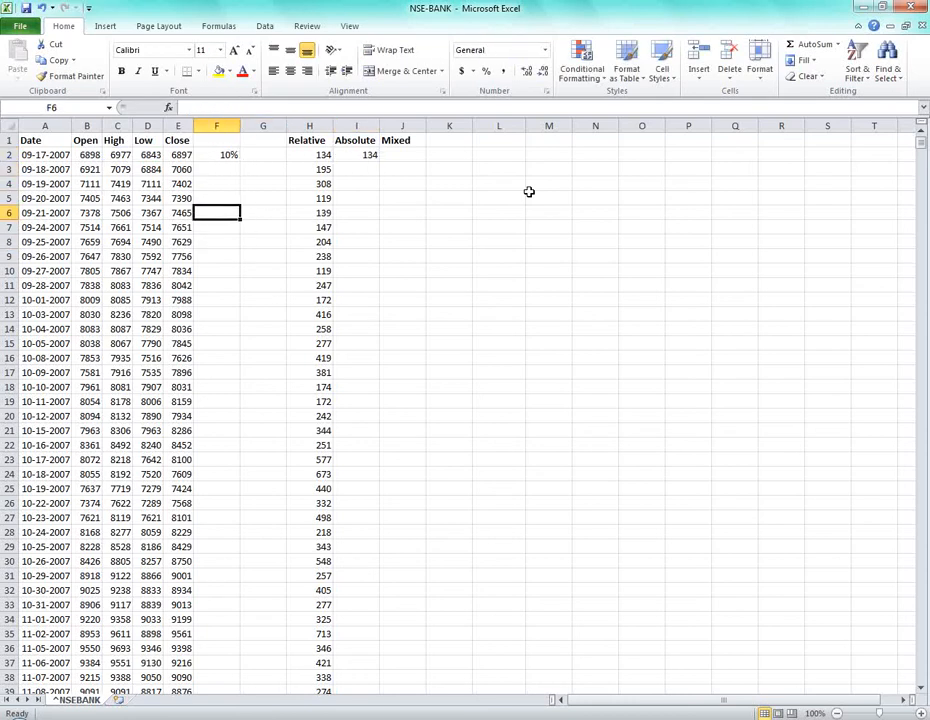
{"action": "key", "text": "Up"}
{"action": "key", "text": "Up"}
{"action": "key", "text": "Up"}
{"action": "key", "text": "Down"}
{"action": "key", "text": "Down"}
{"action": "key", "text": "Down"}
{"action": "key", "text": "Down"}
{"action": "key", "text": "Down"}
{"action": "key", "text": "Down"}
{"action": "key", "text": "Down"}
{"action": "key", "text": "Down"}
{"action": "key", "text": "Down"}
{"action": "key", "text": "Down"}
{"action": "key", "text": "Down"}
{"action": "key", "text": "Down"}
{"action": "key", "text": "Down"}
{"action": "key", "text": "Up"}
{"action": "key", "text": "Up"}
{"action": "key", "text": "Up"}
{"action": "key", "text": "Up"}
{"action": "key", "text": "Up"}
{"action": "key", "text": "Up"}
{"action": "key", "text": "Up"}
{"action": "key", "text": "Up"}
{"action": "key", "text": "Up"}
{"action": "key", "text": "Up"}
{"action": "key", "text": "Up"}
{"action": "key", "text": "Up"}
{"action": "key", "text": "Up"}
{"action": "key", "text": "Up"}
{"action": "key", "text": "Right"}
{"action": "key", "text": "Right"}
{"action": "key", "text": "Right"}
{"action": "key", "text": "Left"}
{"action": "key", "text": "Right"}
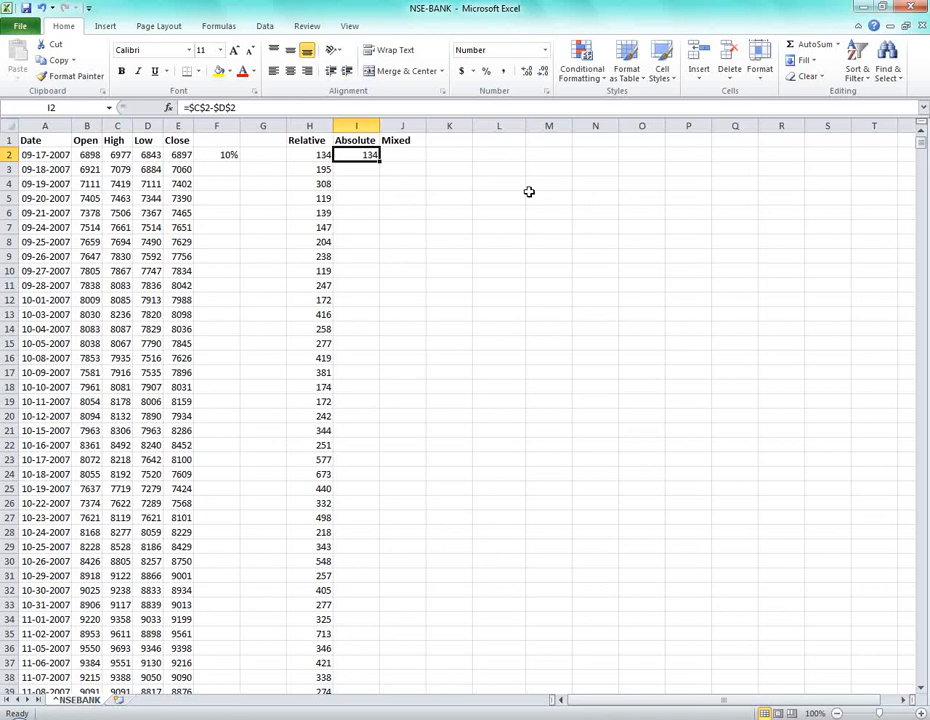
Replace the formula in I2 with the parenthesised High minus Low difference followed by a multiplication sign, =(C2-D2)*.
{"action": "key", "text": "Delete"}
{"action": "type", "text": "="}
{"action": "key", "text": "Left"}
{"action": "key", "text": "Left"}
{"action": "key", "text": "Left"}
{"action": "key", "text": "Left"}
{"action": "key", "text": "Left"}
{"action": "key", "text": "Left"}
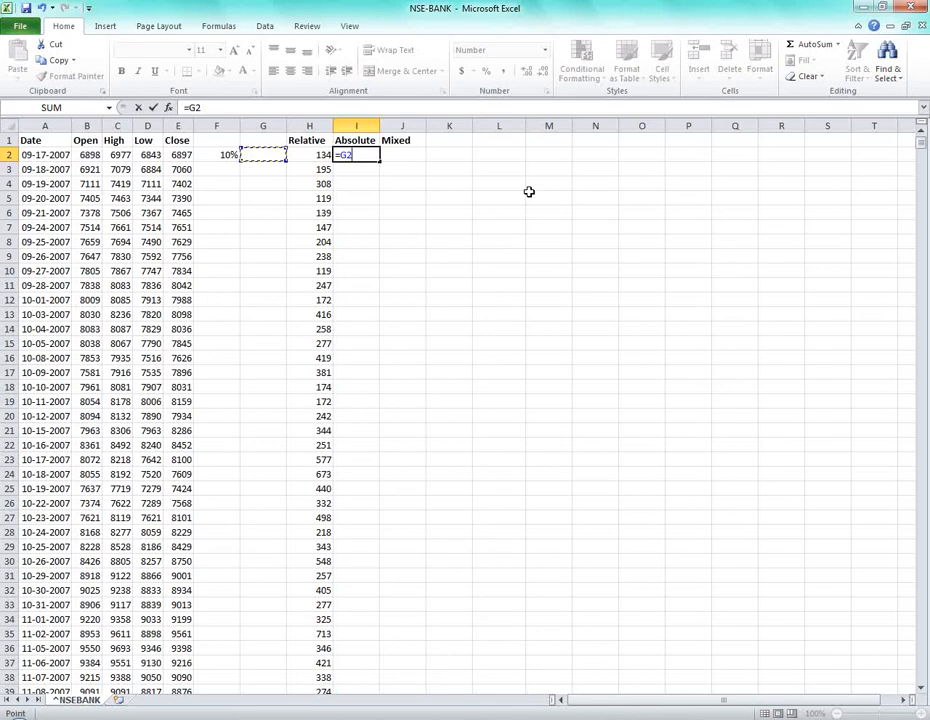
{"action": "type", "text": "-"}
{"action": "key", "text": "Left"}
{"action": "key", "text": "Left"}
{"action": "key", "text": "Left"}
{"action": "key", "text": "Left"}
{"action": "key", "text": "Left"}
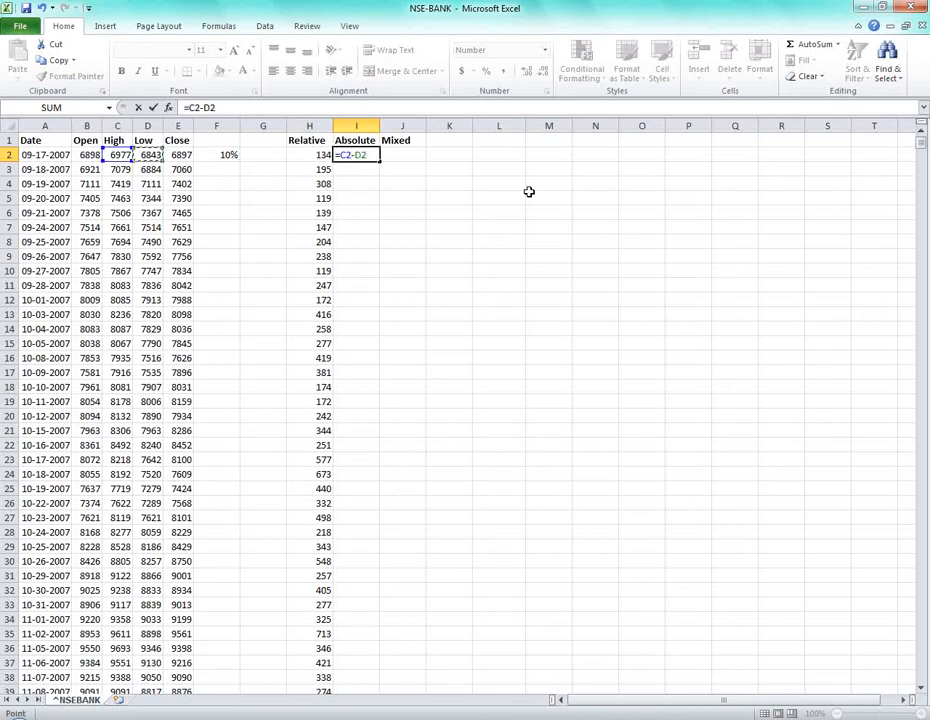
{"action": "type", "text": ")"}
{"action": "left_click", "coordinate": [342, 155]}
{"action": "type", "text": "("}
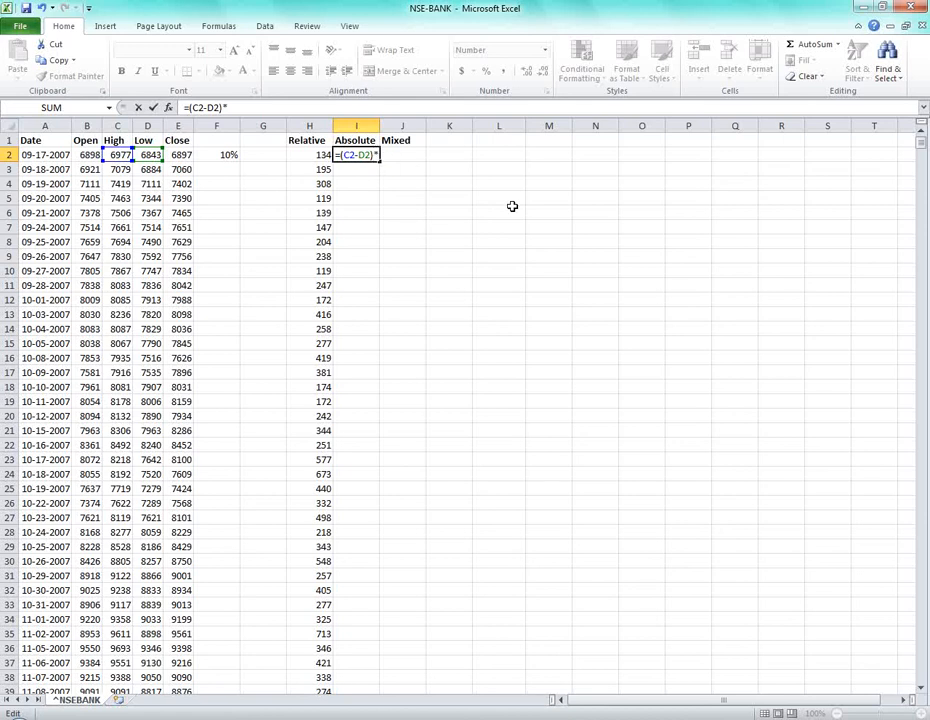
Complete the I2 formula as =(C2-D2)*$F$2, using an absolute reference to the percentage cell.
{"action": "left_click", "coordinate": [228, 155]}
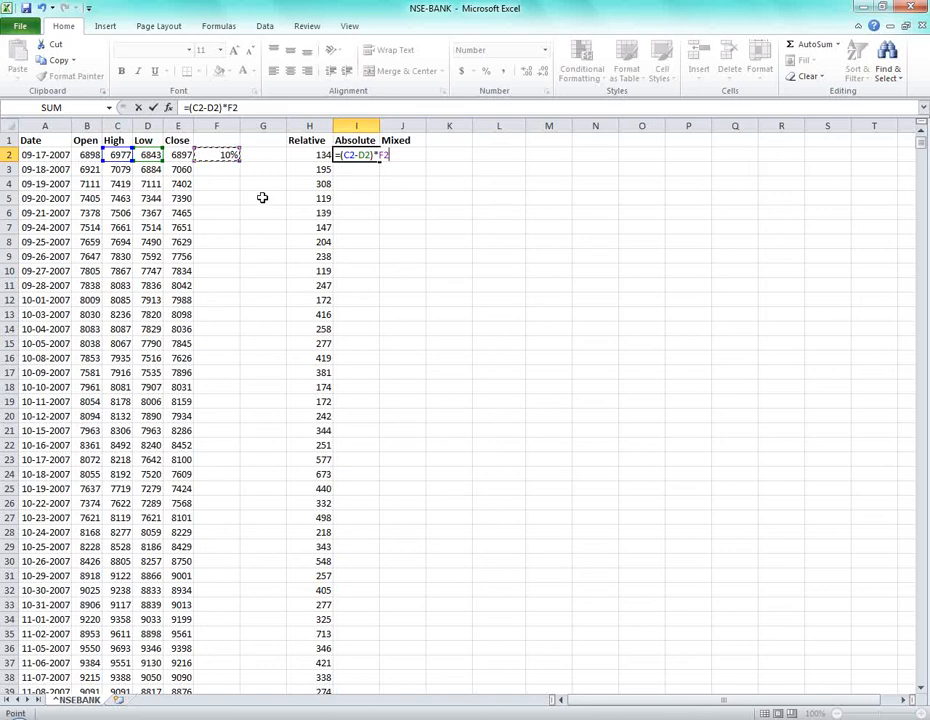
{"action": "key", "text": "F4"}
{"action": "key", "text": "Return"}
{"action": "key", "text": "Up"}
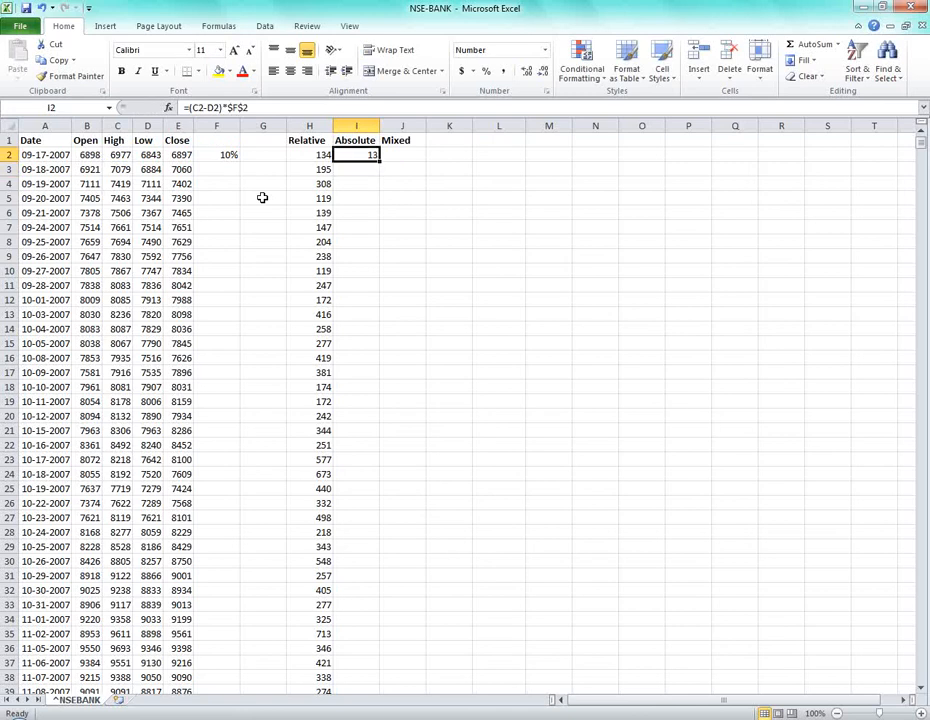
Show the I2 result with two decimal places and compare it with the percentage in F2.
{"action": "left_click", "coordinate": [528, 75]}
{"action": "left_click", "coordinate": [528, 75]}
{"action": "left_click", "coordinate": [230, 158]}
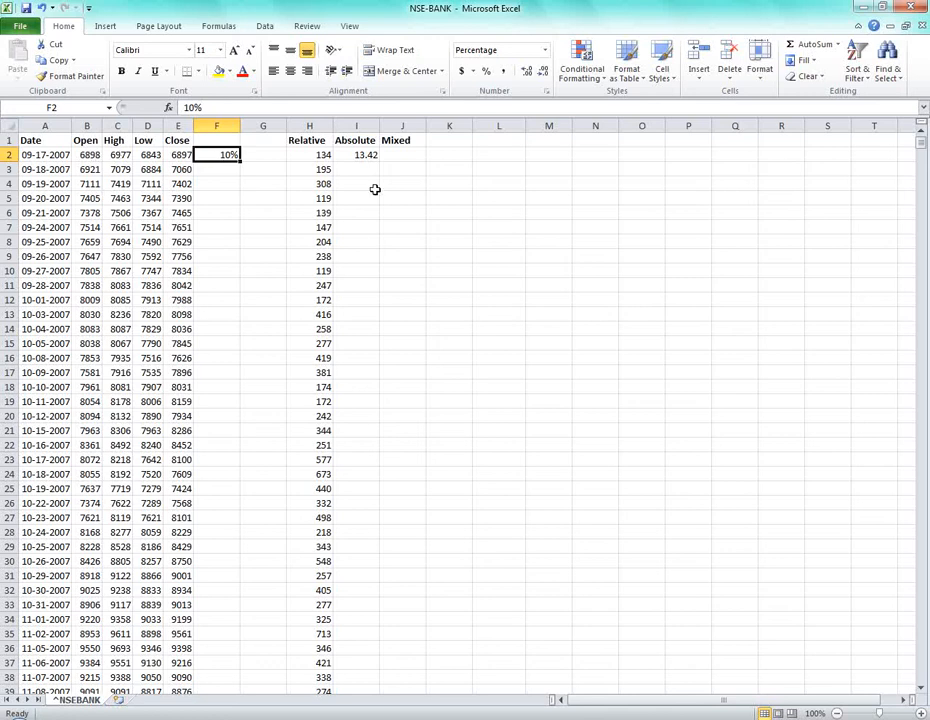
Fill the I2 formula down to I25 and check the copied formulas in I3, I4 and I5.
{"action": "left_click", "coordinate": [363, 155]}
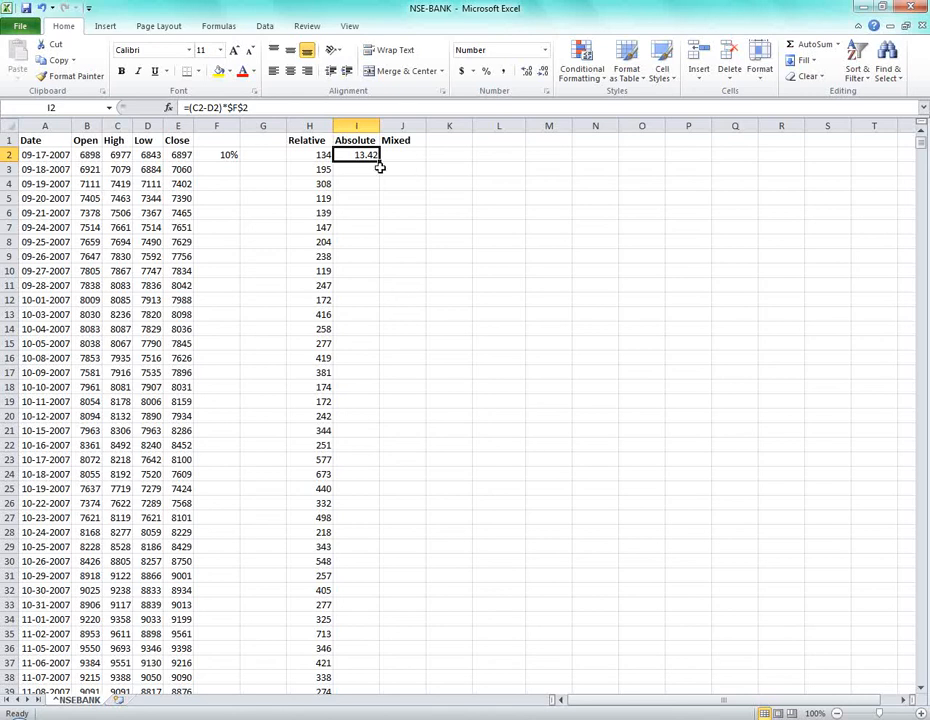
{"action": "left_click_drag", "start_coordinate": [379, 162], "coordinate": [360, 495]}
{"action": "left_click", "coordinate": [357, 170]}
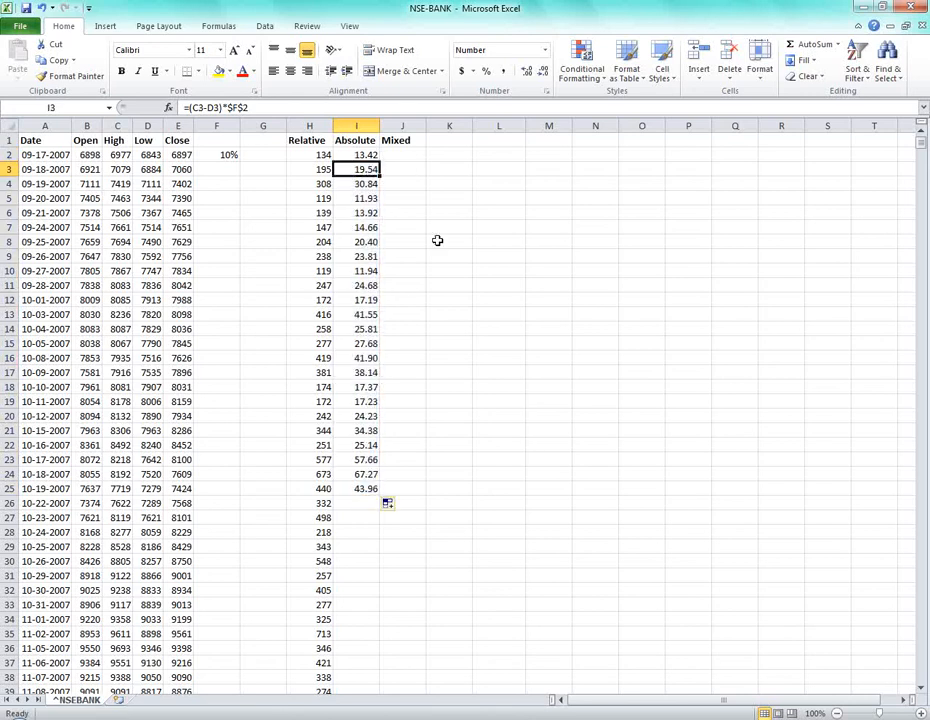
{"action": "key", "text": "F2"}
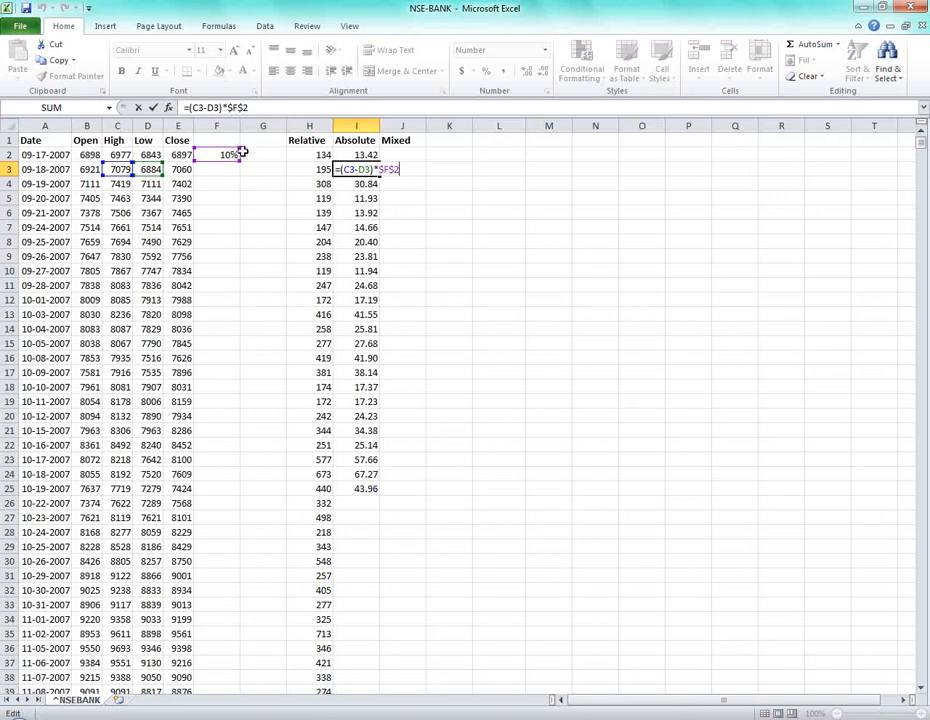
{"action": "key", "text": "Escape"}
{"action": "left_click", "coordinate": [363, 184]}
{"action": "key", "text": "F2"}
{"action": "key", "text": "Escape"}
{"action": "left_click", "coordinate": [374, 199]}
{"action": "key", "text": "F2"}
{"action": "key", "text": "Escape"}
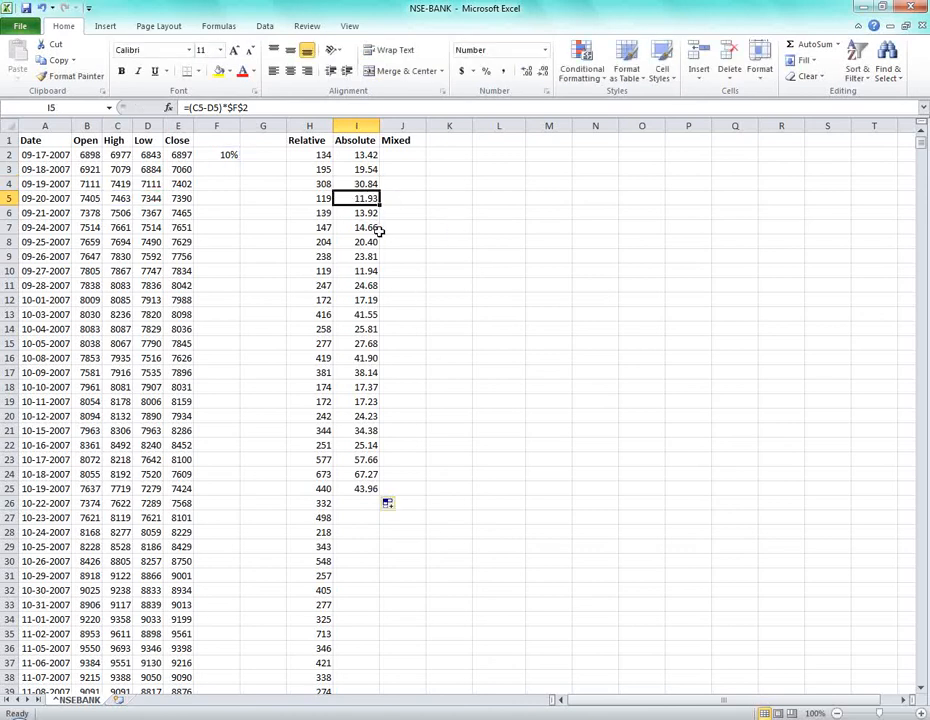
{"action": "key", "text": "Up"}
{"action": "key", "text": "Up"}
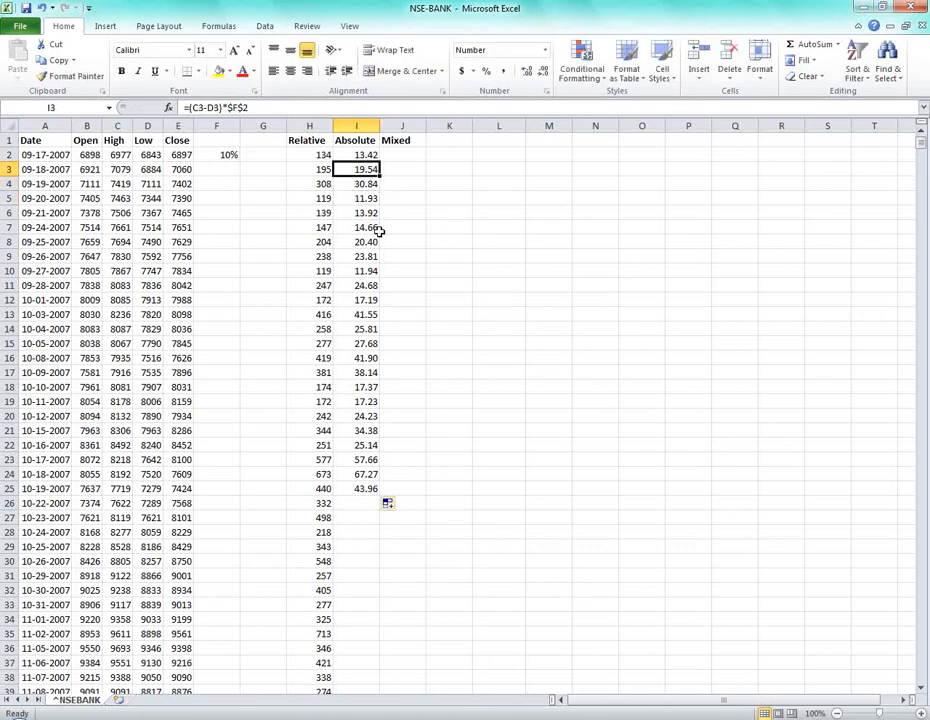
Examine the copied formulas from I3 down to I7 to compare their row references and the fixed percentage reference.
{"action": "key", "text": "Down"}
{"action": "key", "text": "Down"}
{"action": "key", "text": "Down"}
{"action": "key", "text": "Down"}
{"action": "key", "text": "Up"}
{"action": "key", "text": "Up"}
{"action": "key", "text": "Up"}
{"action": "key", "text": "Up"}
{"action": "key", "text": "Up"}
{"action": "key", "text": "Right"}
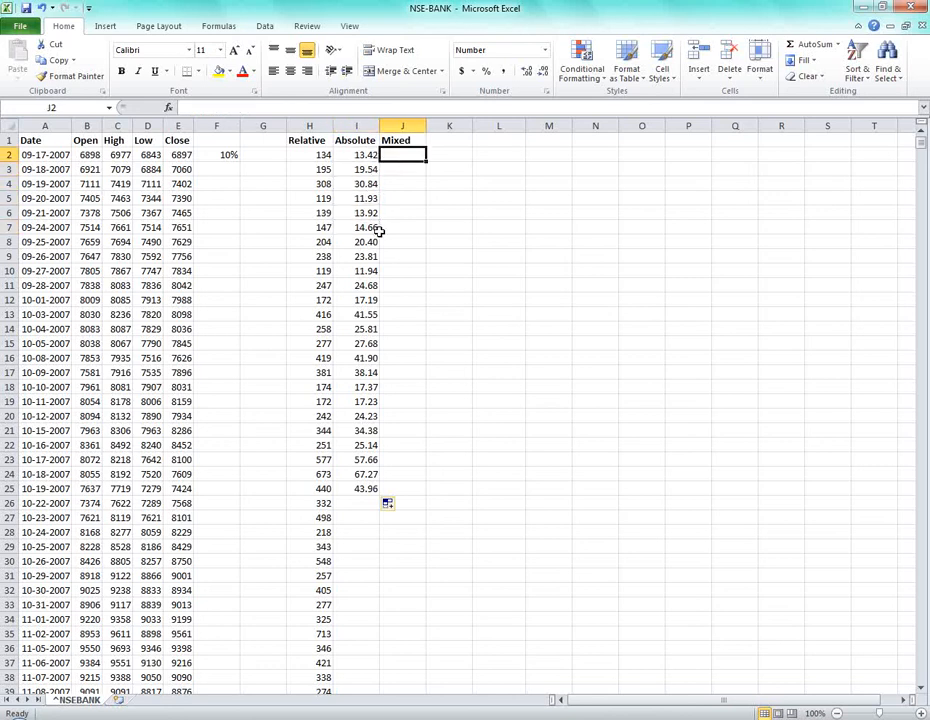
{"action": "type", "text": "="}
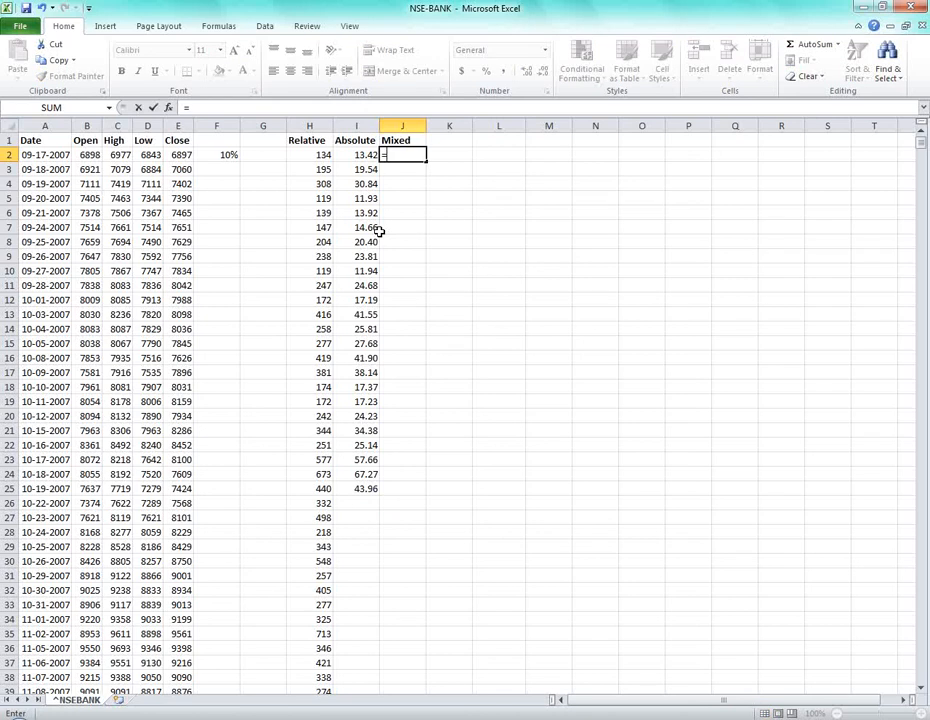
{"action": "key", "text": "Escape"}
{"action": "key", "text": "Left"}
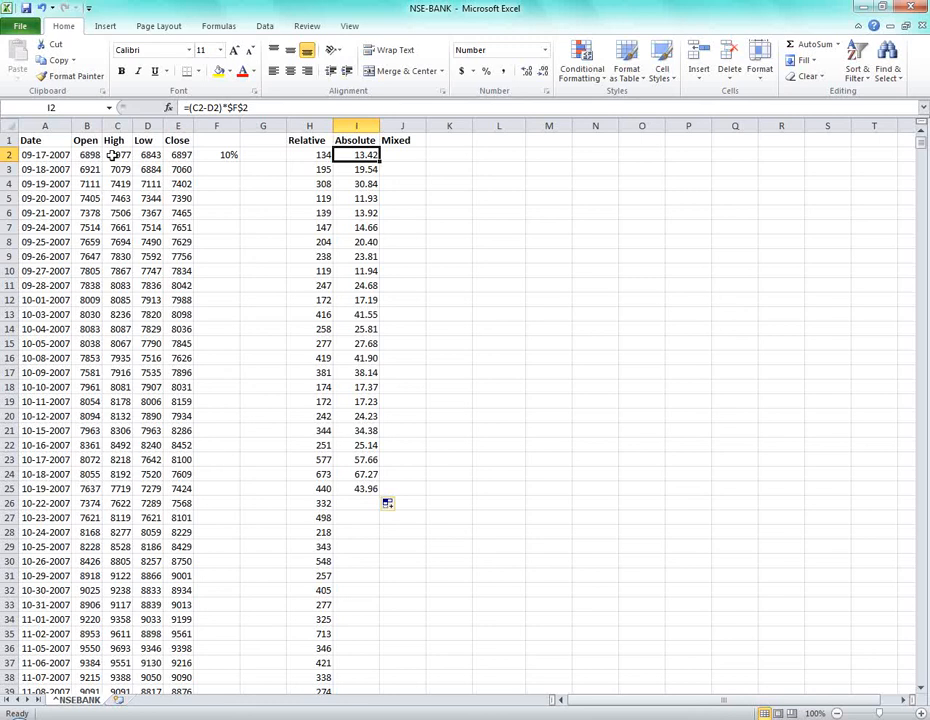
Review the High and Low values in C2:D2, the percentage in F2 and the formulas in I2 to I4.
{"action": "left_click_drag", "start_coordinate": [114, 155], "coordinate": [152, 154]}
{"action": "left_click", "coordinate": [355, 153]}
{"action": "left_click", "coordinate": [218, 154]}
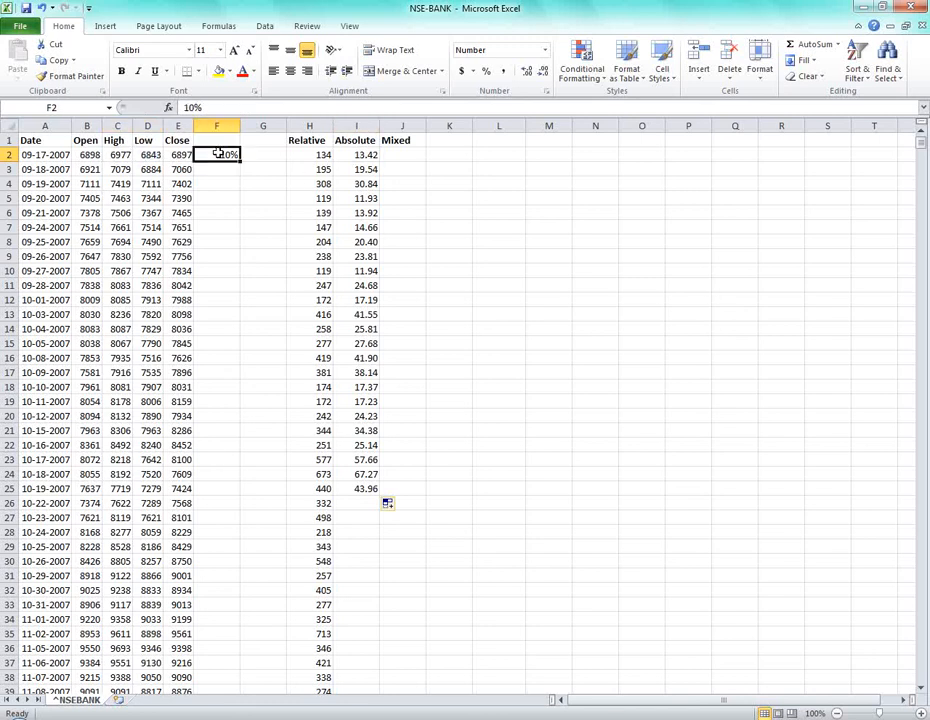
{"action": "left_click", "coordinate": [401, 154]}
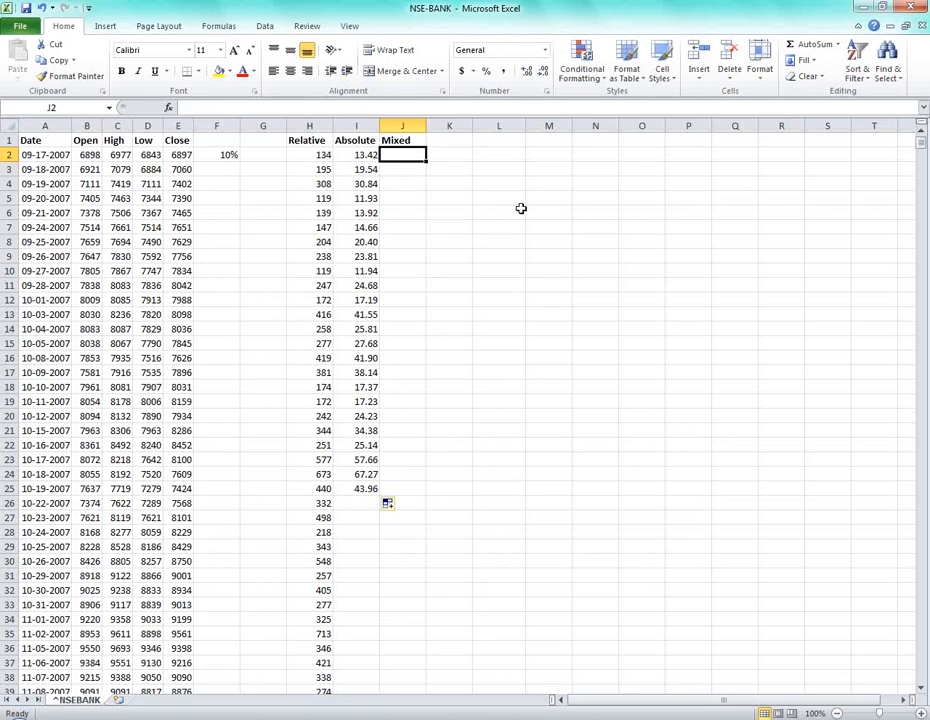
{"action": "key", "text": "Left"}
{"action": "key", "text": "Down"}
{"action": "key", "text": "Down"}
{"action": "key", "text": "Up"}
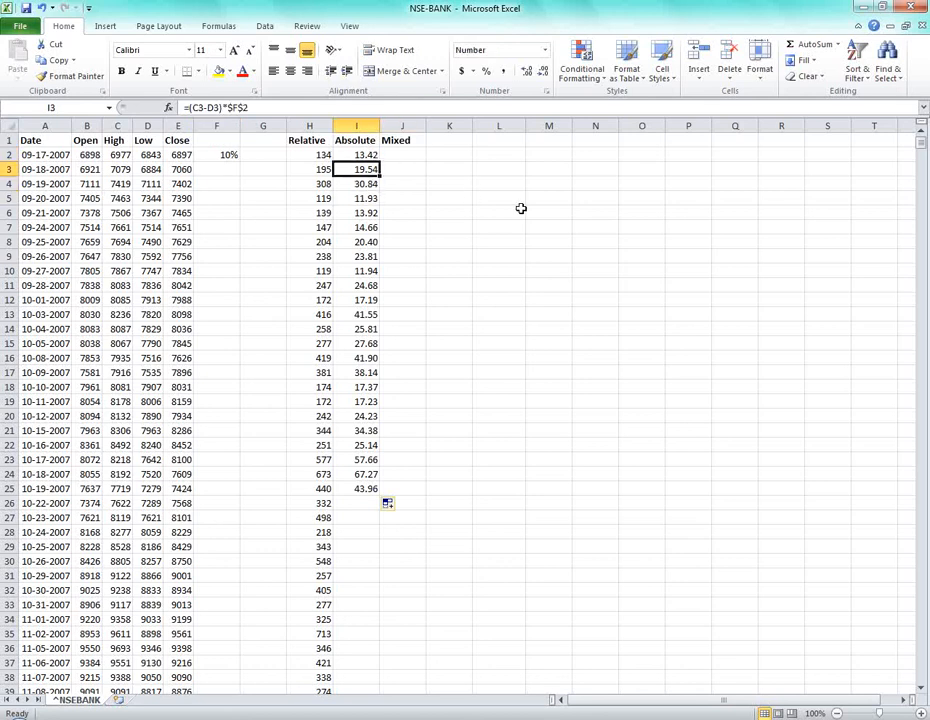
{"action": "key", "text": "Down"}
{"action": "key", "text": "Up"}
{"action": "key", "text": "Up"}
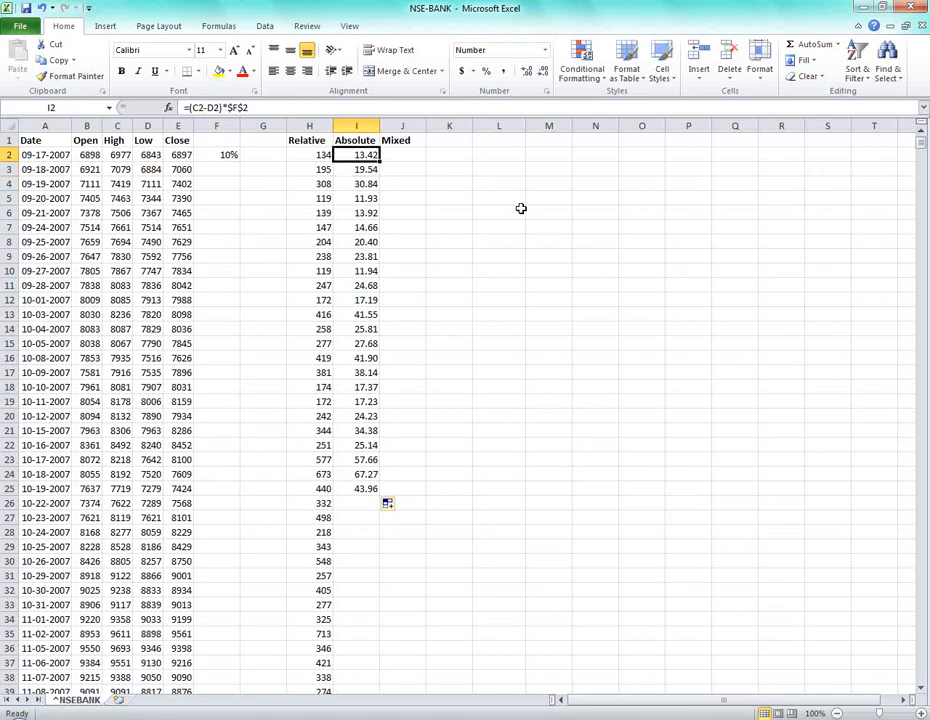
Change the formula in I2 to =(C2-D2)*$F2, fixing only the column of the percentage reference.
{"action": "key", "text": "F2"}
{"action": "key", "text": "BackSpace"}
{"action": "key", "text": "BackSpace"}
{"action": "left_click", "coordinate": [228, 155]}
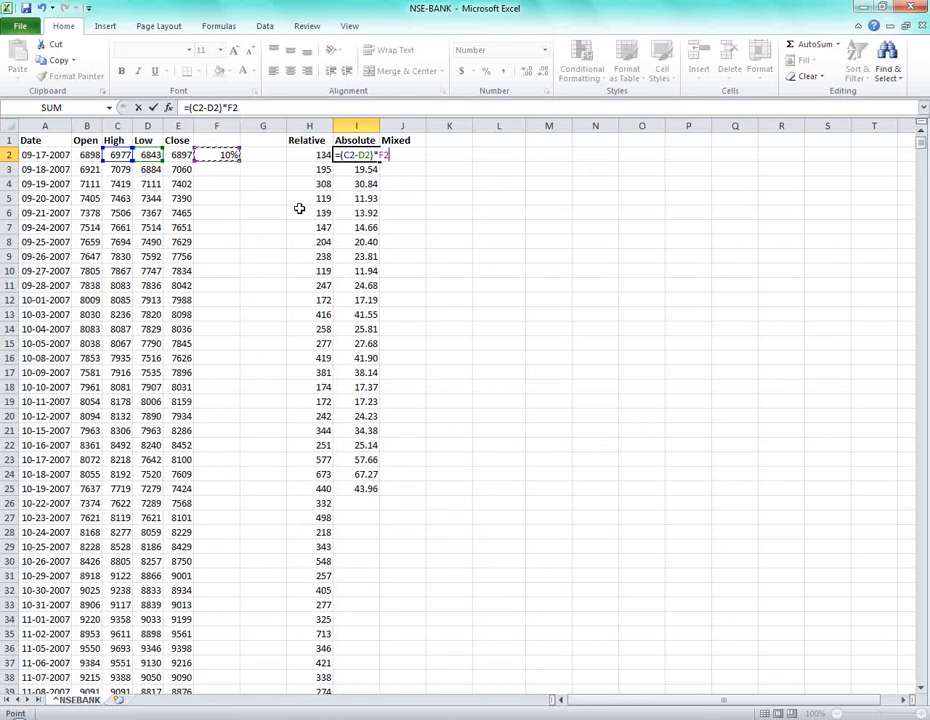
{"action": "left_click", "coordinate": [382, 155]}
{"action": "key", "text": "F4"}
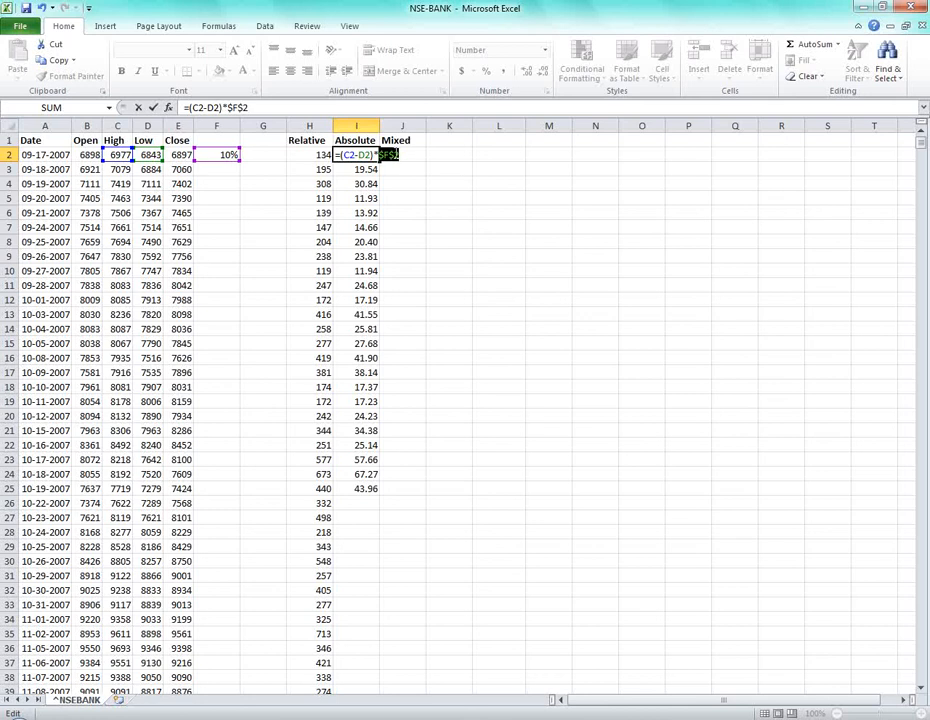
{"action": "key", "text": "F4"}
{"action": "key", "text": "F4"}
{"action": "key", "text": "Tab"}
{"action": "key", "text": "Left"}
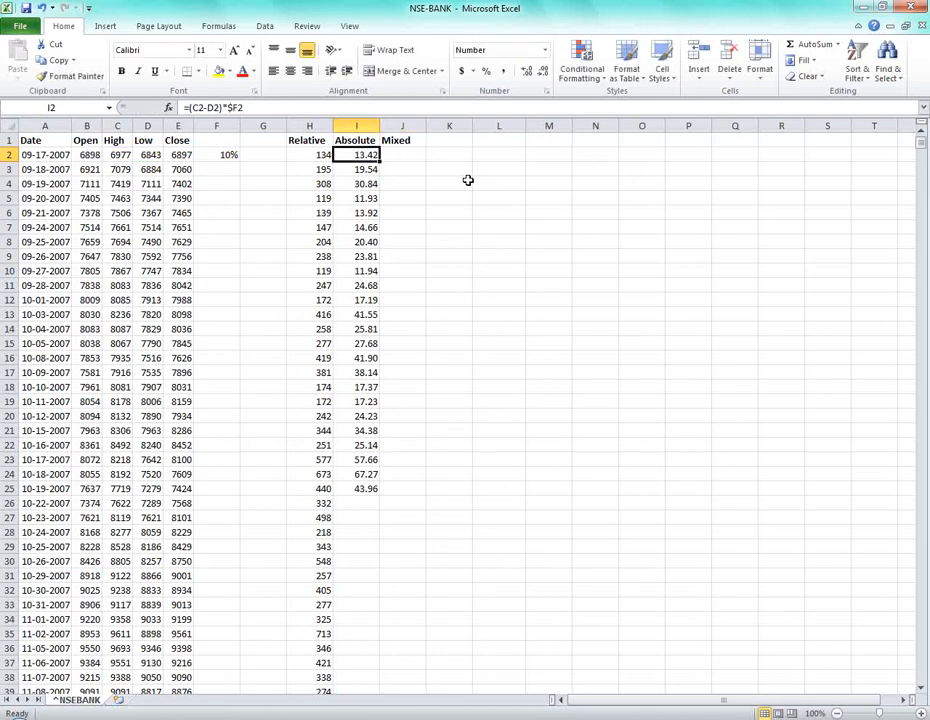
Fill the I2 formula across to K2 and check the copied formulas in K2 and J2.
{"action": "left_click_drag", "start_coordinate": [381, 160], "coordinate": [470, 158]}
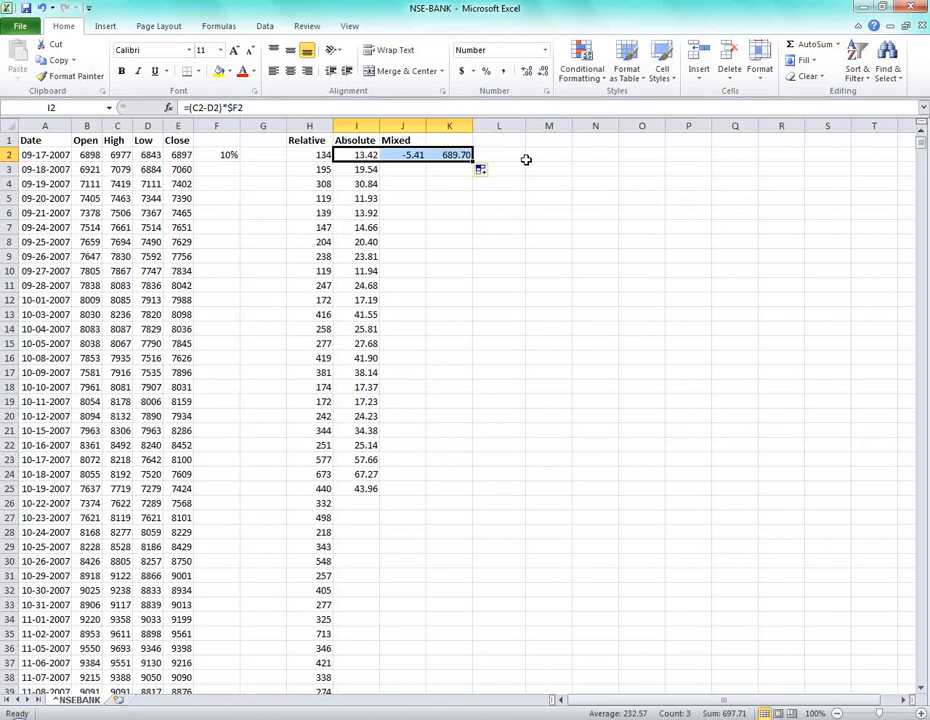
{"action": "left_click", "coordinate": [456, 162]}
{"action": "double_click", "coordinate": [456, 162]}
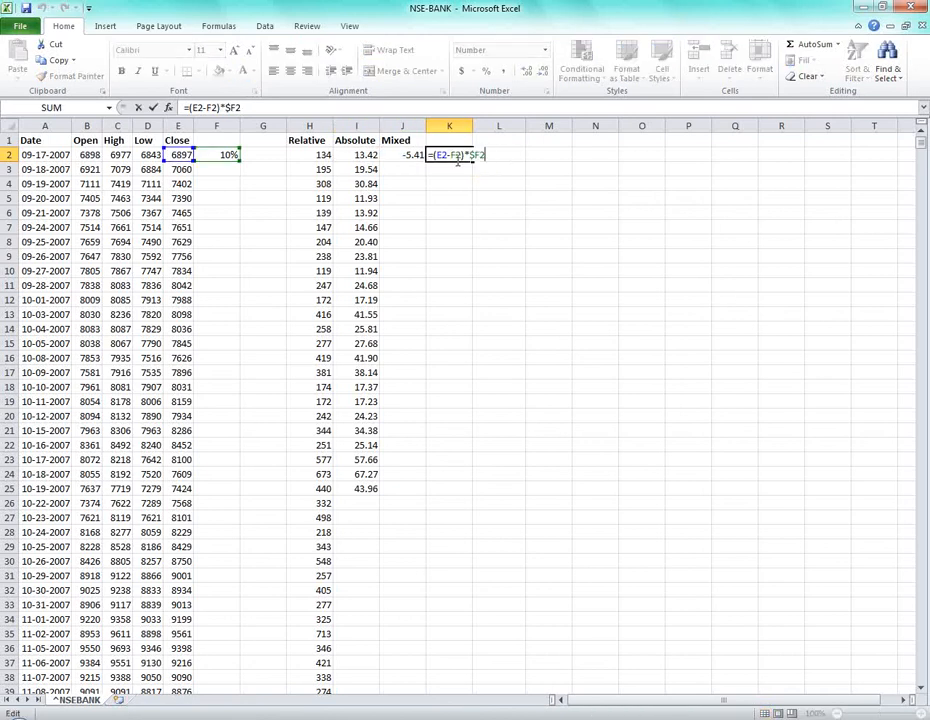
{"action": "key", "text": "Escape"}
{"action": "left_click", "coordinate": [415, 155]}
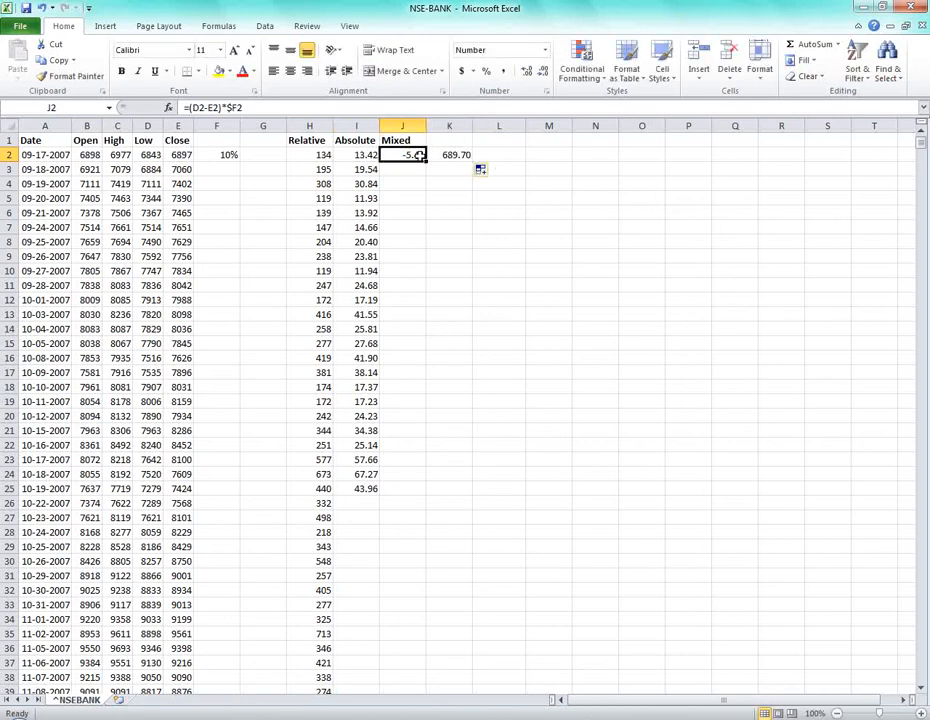
{"action": "double_click", "coordinate": [415, 155]}
{"action": "key", "text": "Escape"}
Clear J2:K2 and fill the column-fixed I2 formula down to I8.
{"action": "left_click_drag", "start_coordinate": [401, 155], "coordinate": [467, 155]}
{"action": "key", "text": "Delete"}
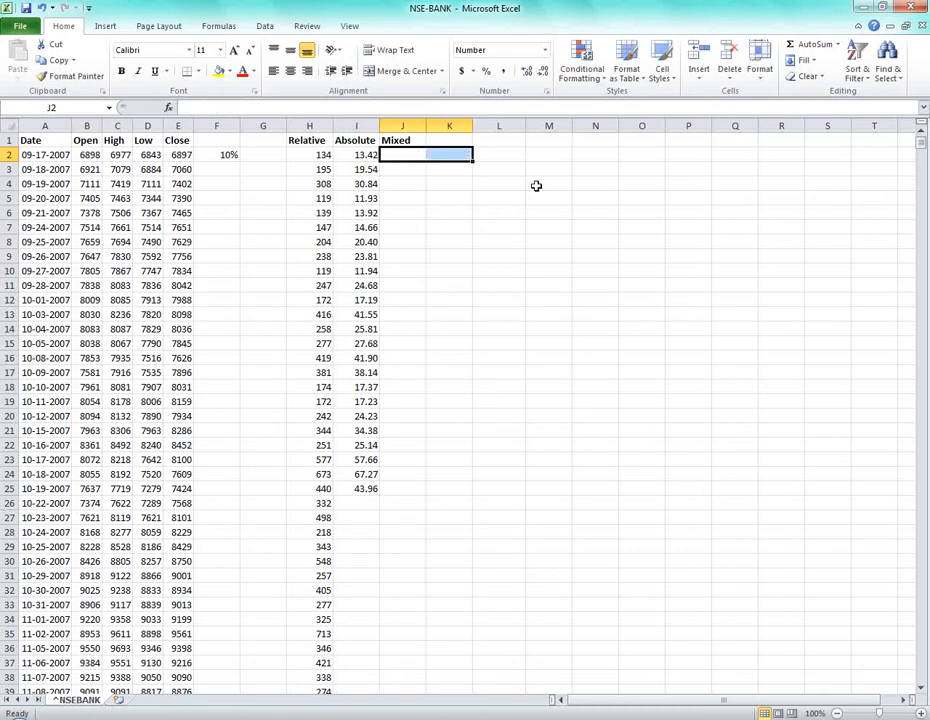
{"action": "left_click", "coordinate": [372, 152]}
{"action": "left_click_drag", "start_coordinate": [378, 163], "coordinate": [388, 243]}
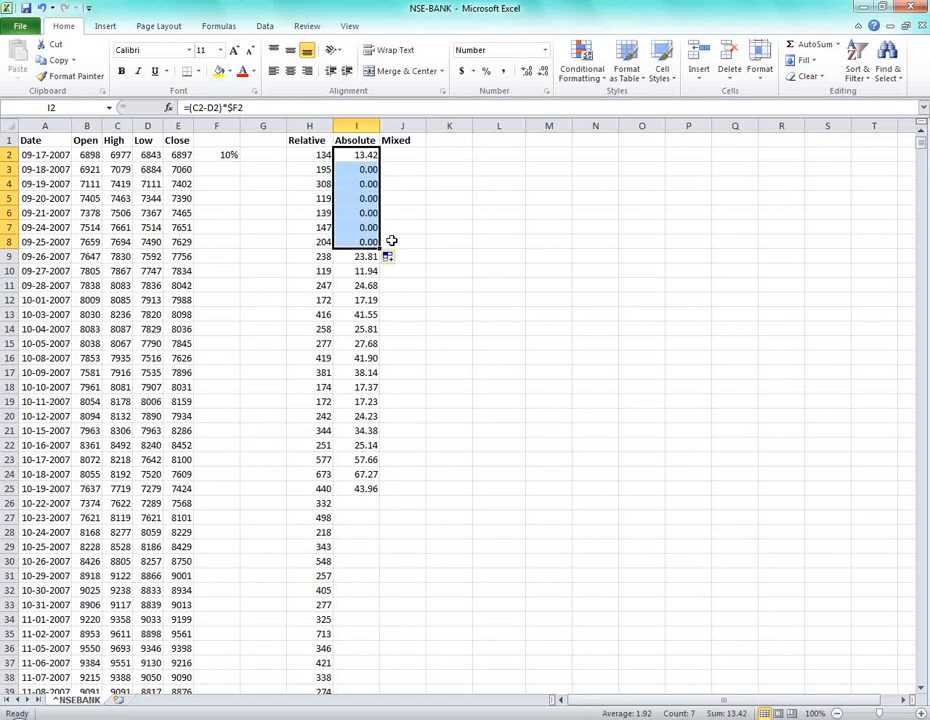
Change the formula in I2 to =(C2-D2)*F$2, fixing only the row of the percentage reference.
{"action": "left_click", "coordinate": [358, 155]}
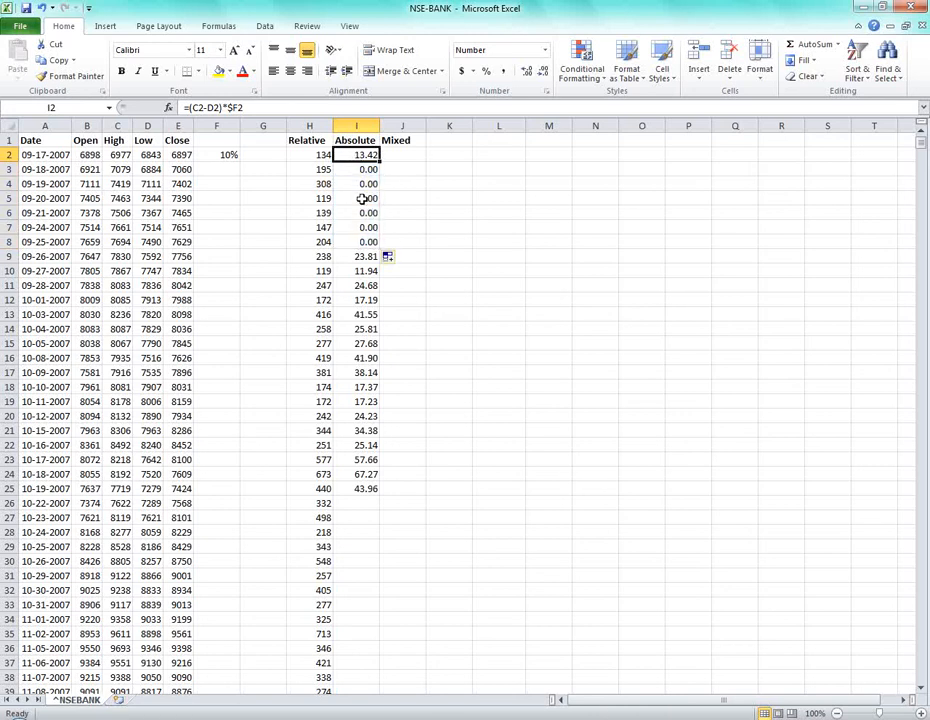
{"action": "left_click", "coordinate": [246, 106]}
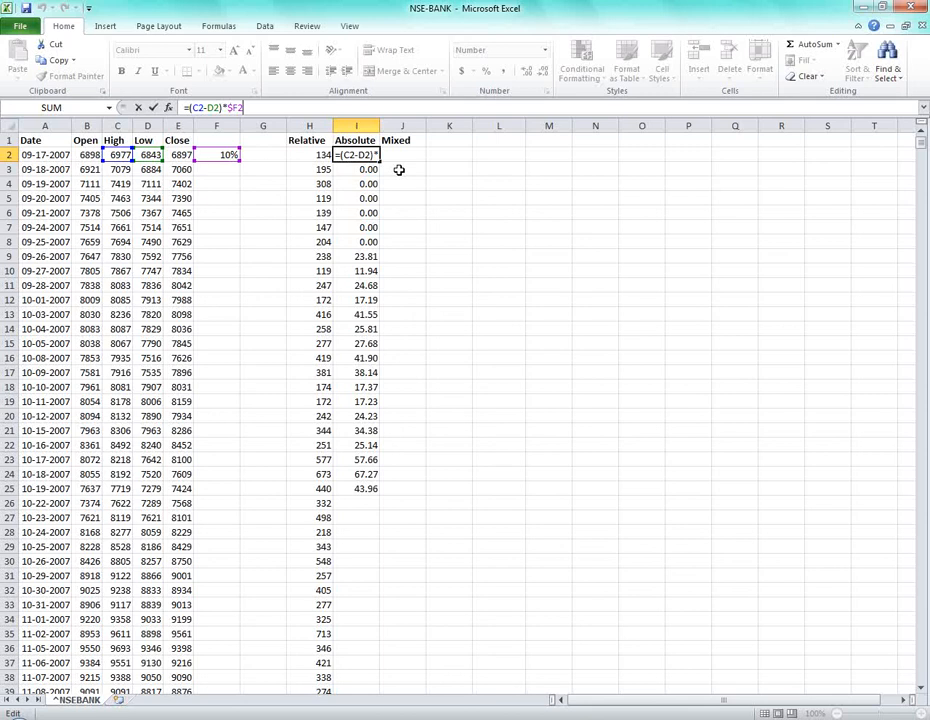
{"action": "key", "text": "BackSpace"}
{"action": "key", "text": "BackSpace"}
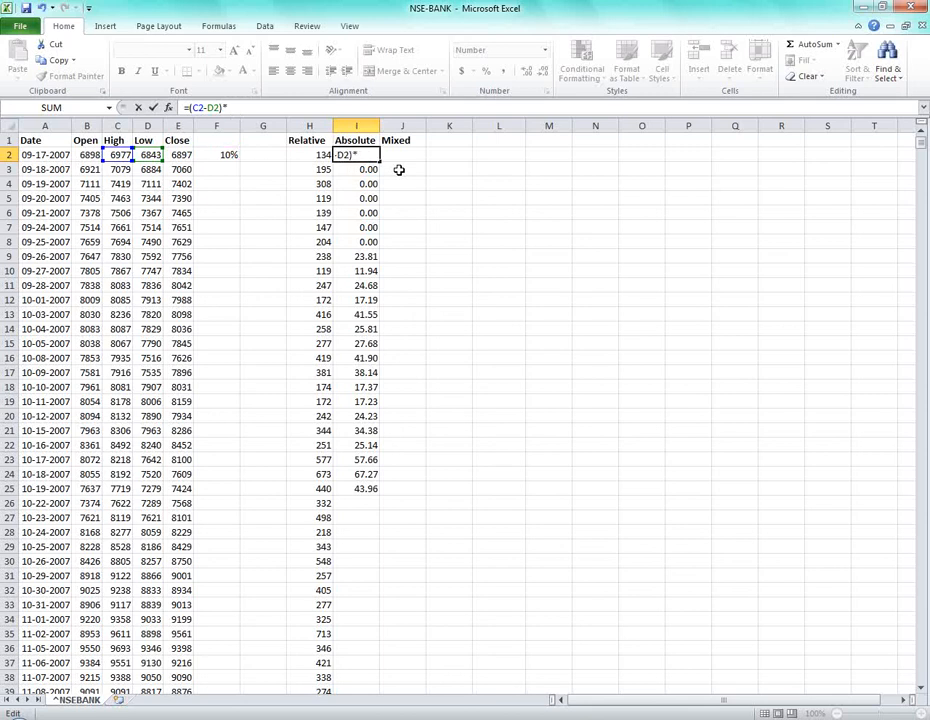
{"action": "left_click", "coordinate": [228, 154]}
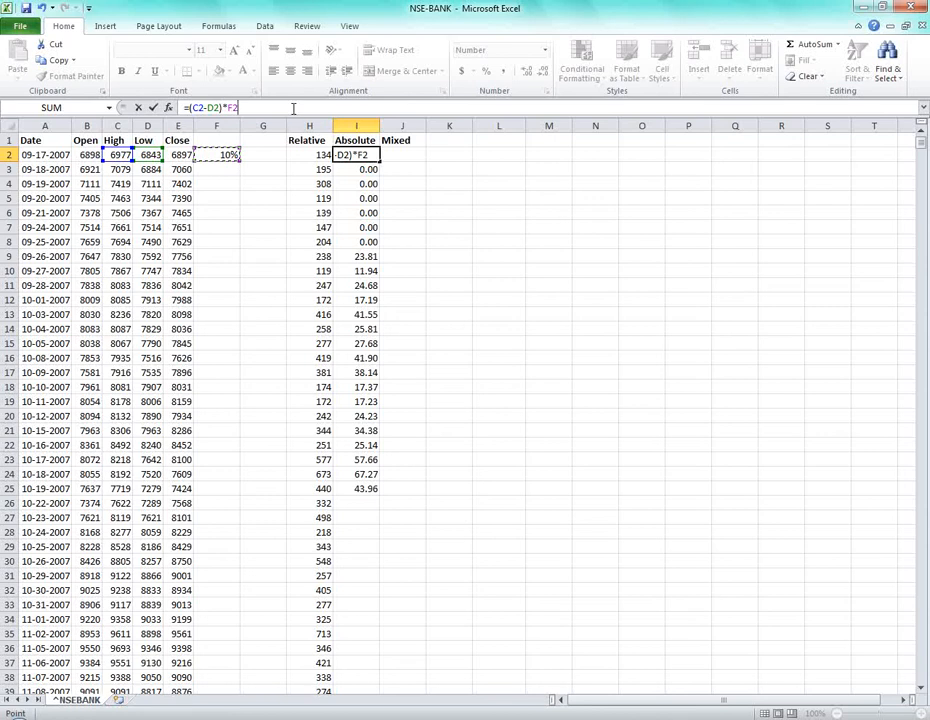
{"action": "left_click", "coordinate": [262, 110]}
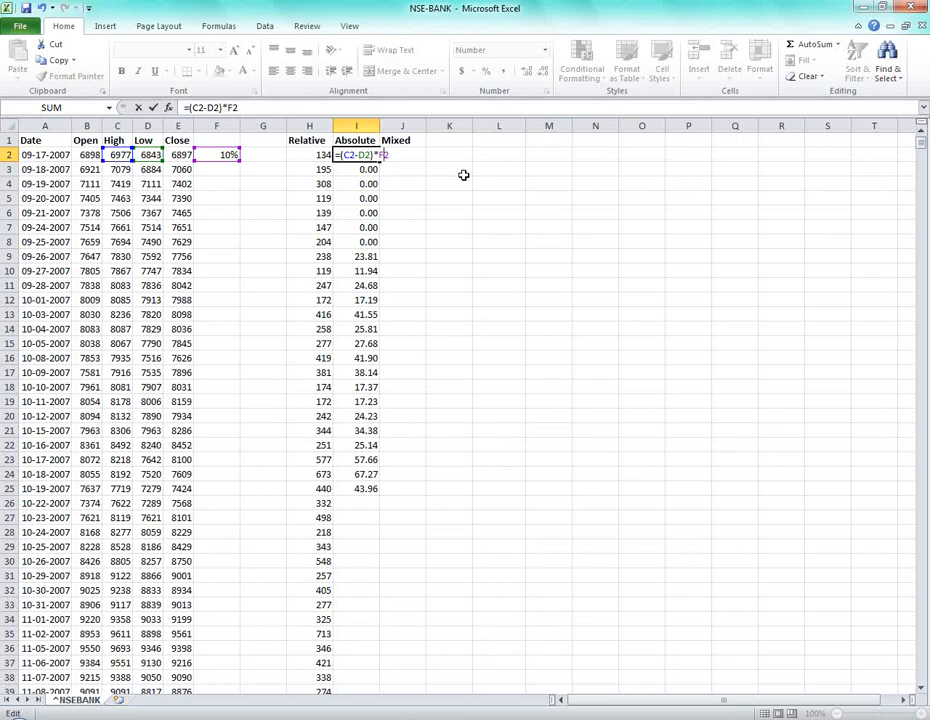
{"action": "type", "text": "$"}
{"action": "key", "text": "Return"}
{"action": "key", "text": "Up"}
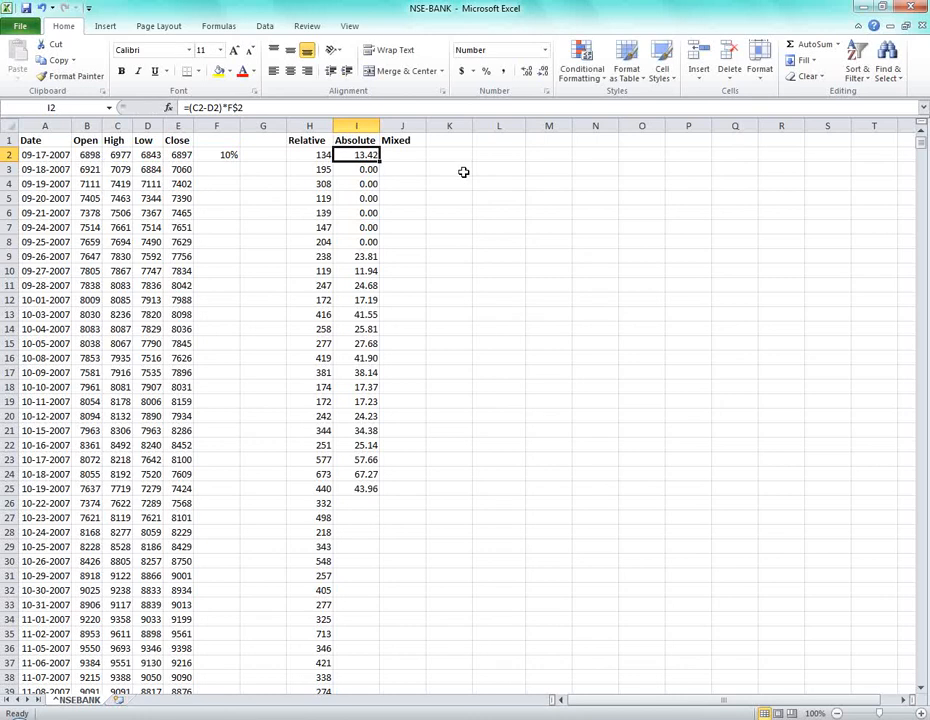
Fill the row-fixed I2 formula down to I24 and check the copied formula in I3.
{"action": "left_click_drag", "start_coordinate": [379, 161], "coordinate": [367, 474]}
{"action": "left_click", "coordinate": [367, 169]}
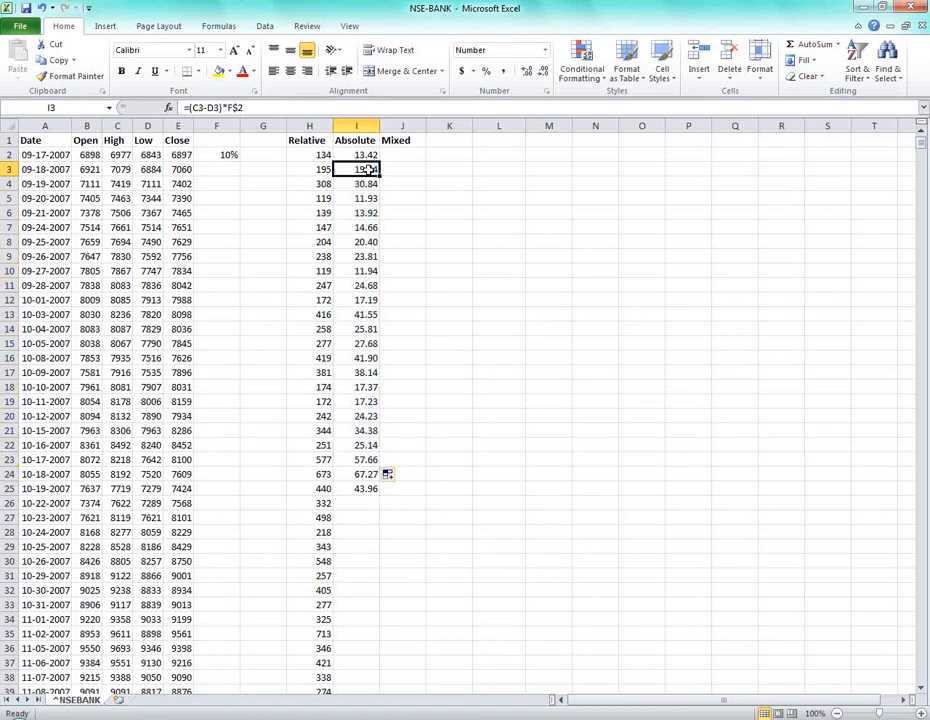
{"action": "key", "text": "F2"}
{"action": "key", "text": "Escape"}
Fill the I2 formula across to K2 to check the copied references in J2, and clear the copies in J2:K2.
{"action": "left_click", "coordinate": [365, 156]}
{"action": "left_click_drag", "start_coordinate": [380, 162], "coordinate": [428, 166]}
{"action": "left_click", "coordinate": [415, 154]}
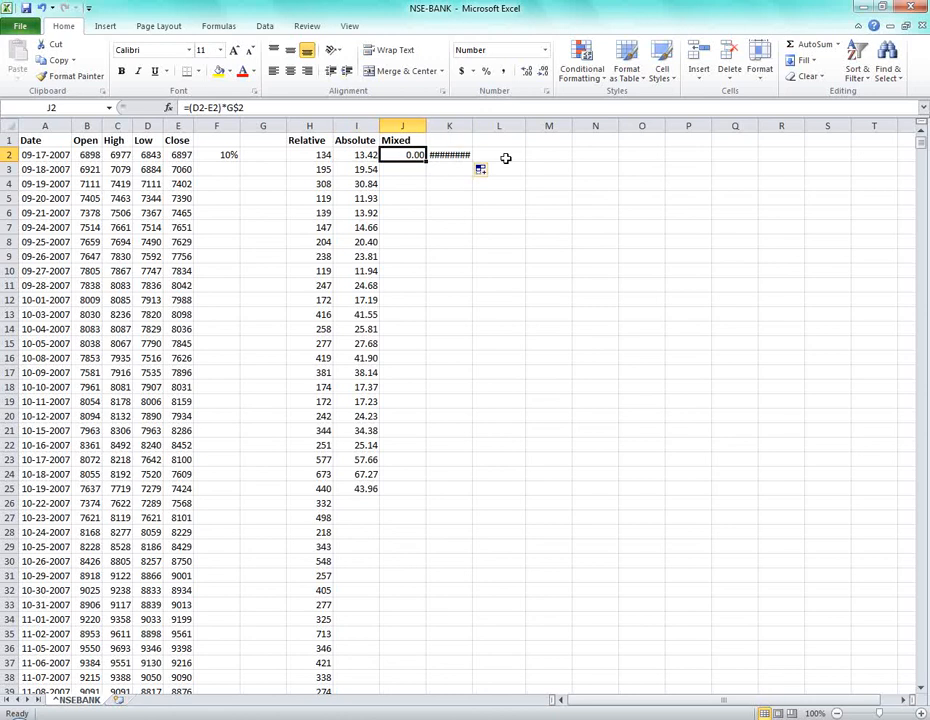
{"action": "key", "text": "F2"}
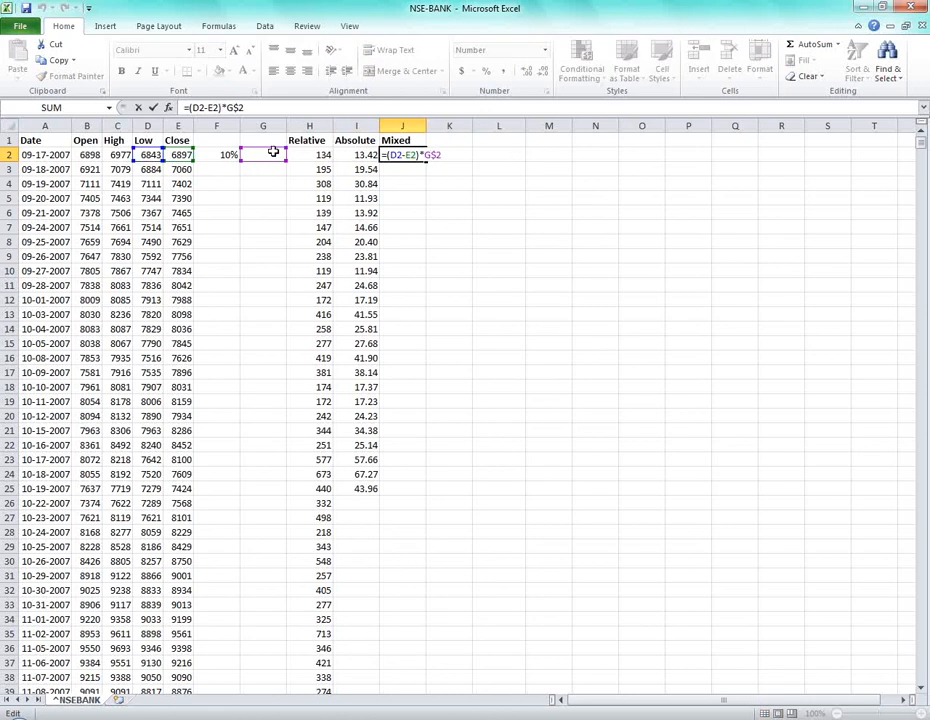
{"action": "key", "text": "Escape"}
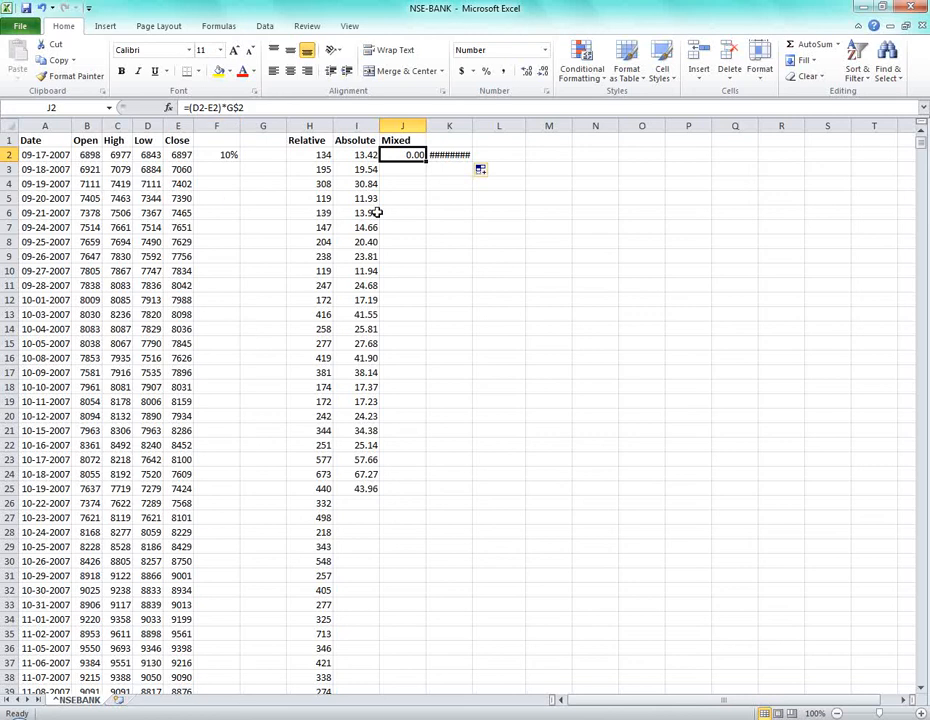
{"action": "left_click_drag", "start_coordinate": [392, 154], "coordinate": [450, 155]}
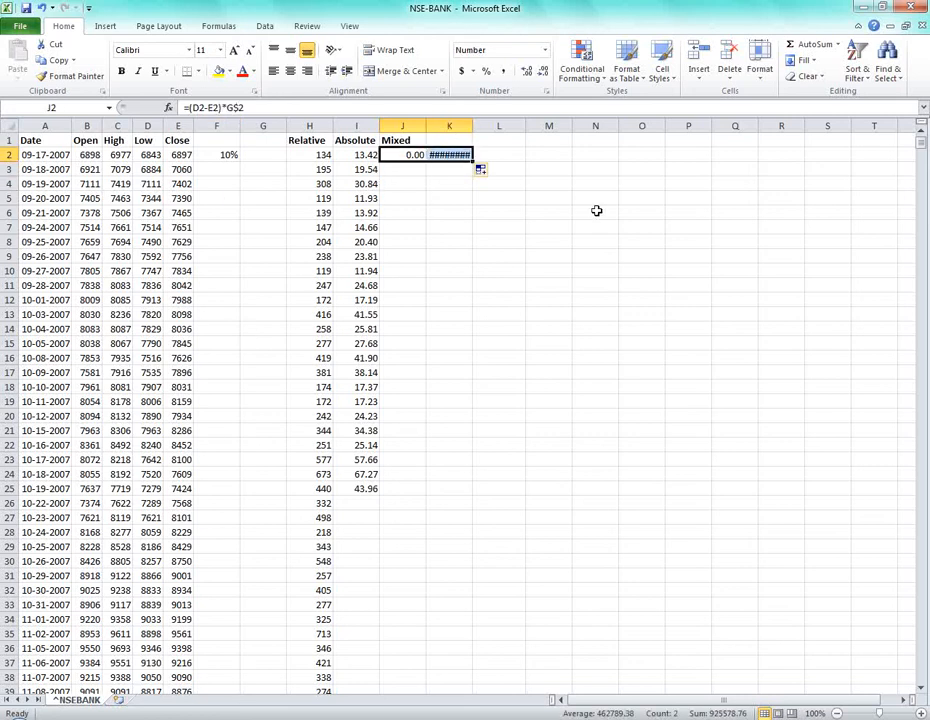
{"action": "key", "text": "Delete"}
{"action": "key", "text": "Left"}
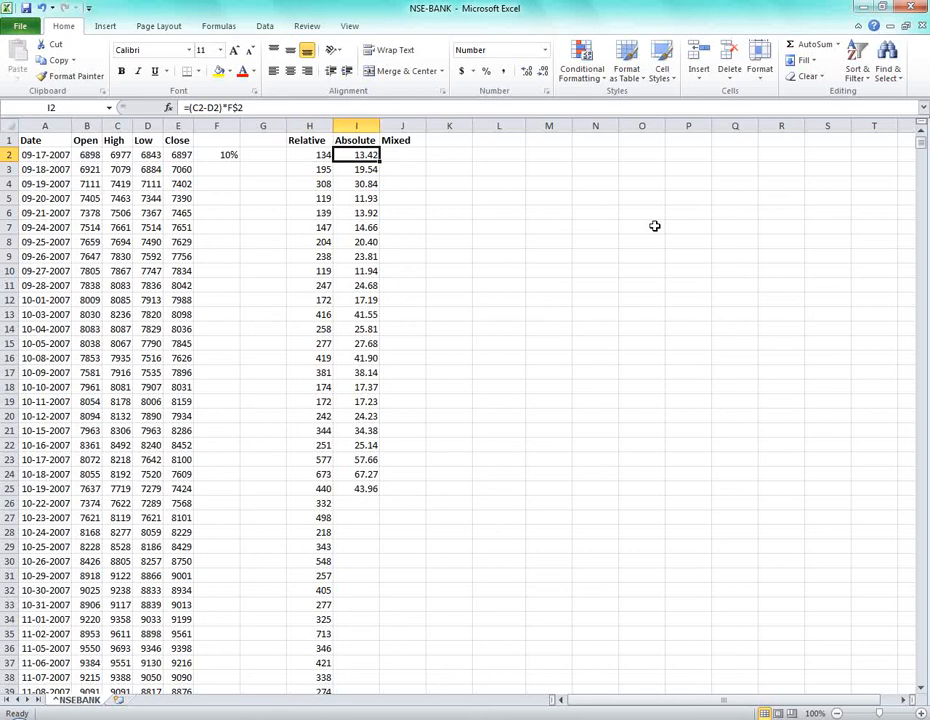
Begin the formula in J2 under Mixed with the parenthesised High minus Low difference, =(C2-D2).
{"action": "key", "text": "Right"}
{"action": "type", "text": "="}
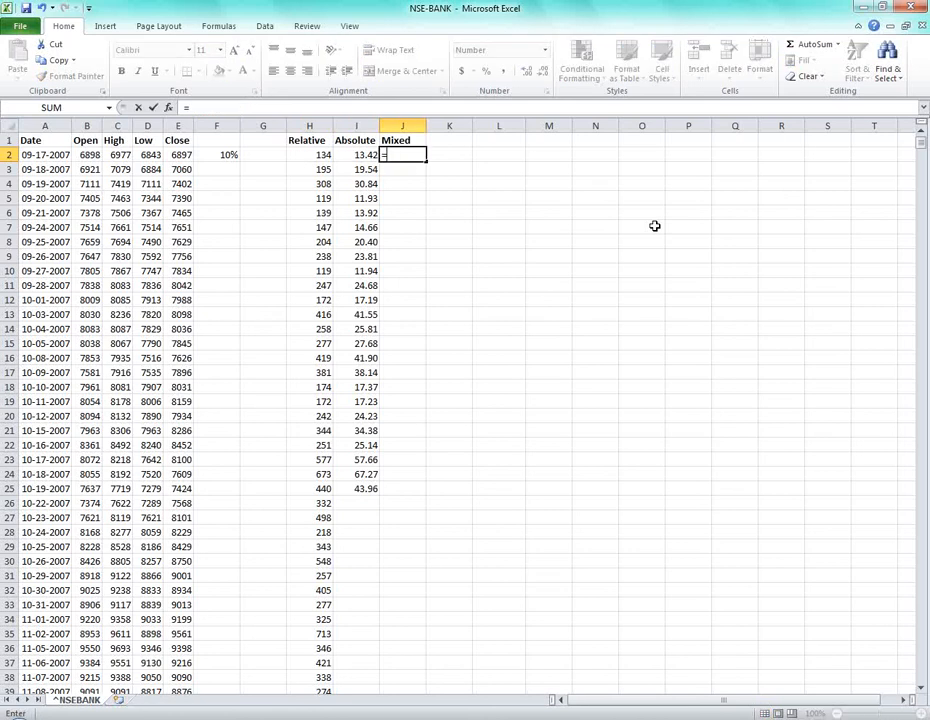
{"action": "key", "text": "Left"}
{"action": "key", "text": "Left"}
{"action": "key", "text": "Left"}
{"action": "key", "text": "Left"}
{"action": "key", "text": "Left"}
{"action": "key", "text": "Left"}
{"action": "key", "text": "Left"}
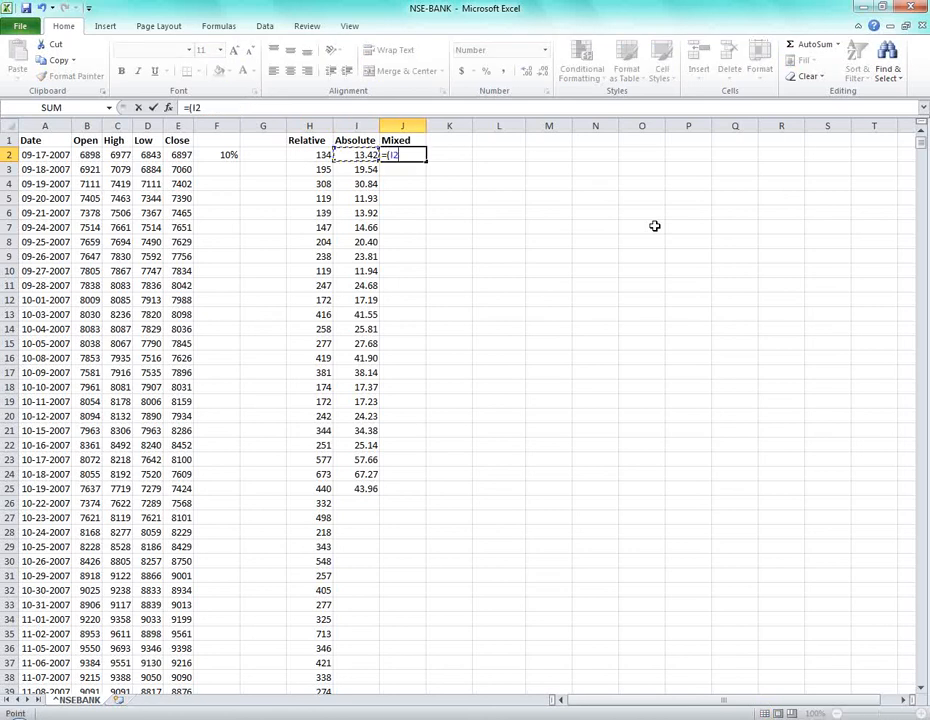
{"action": "type", "text": "-"}
{"action": "key", "text": "Left"}
{"action": "key", "text": "Left"}
{"action": "key", "text": "Left"}
{"action": "key", "text": "Left"}
{"action": "key", "text": "Left"}
{"action": "key", "text": "Left"}
{"action": "type", "text": ")"}
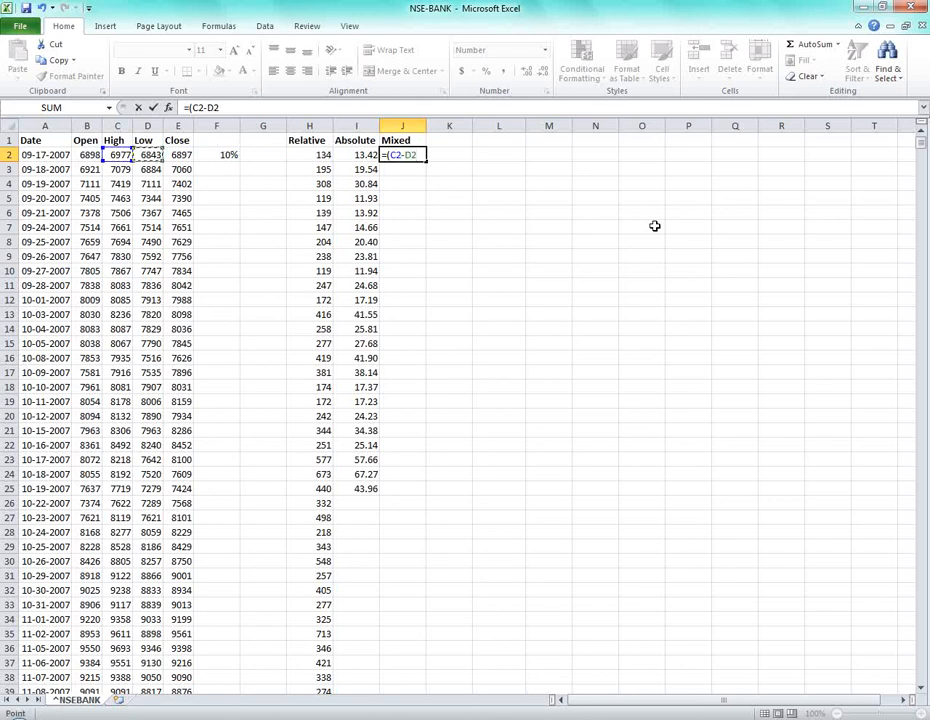
Complete the J2 formula as =(C2-D2)*F$2, using a mixed reference to the percentage cell.
{"action": "type", "text": "*"}
{"action": "key", "text": "Left"}
{"action": "key", "text": "Left"}
{"action": "key", "text": "Left"}
{"action": "key", "text": "Left"}
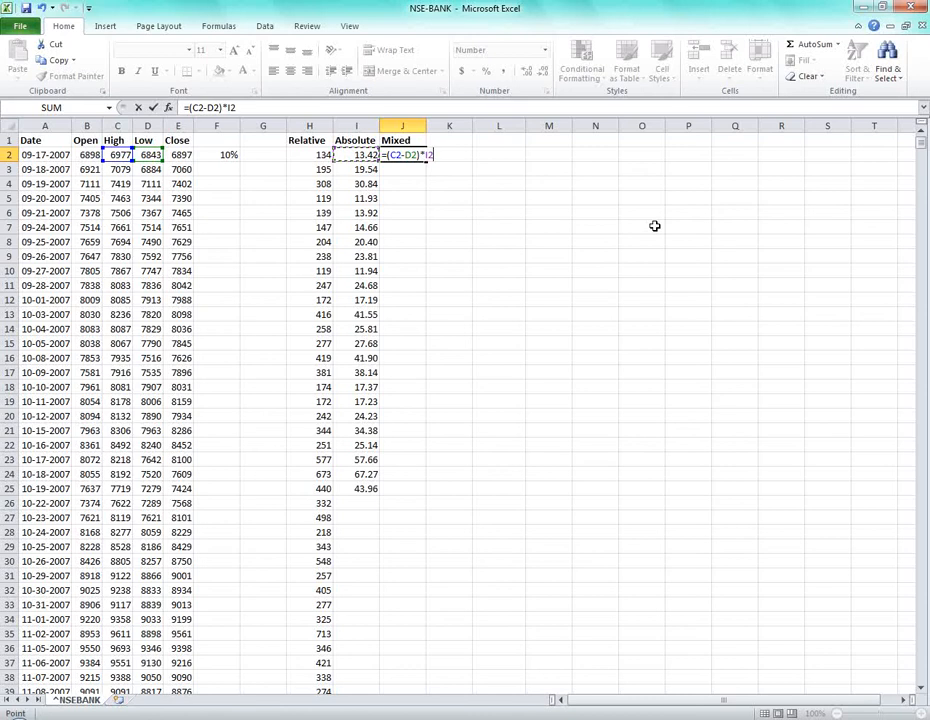
{"action": "left_click", "coordinate": [231, 107]}
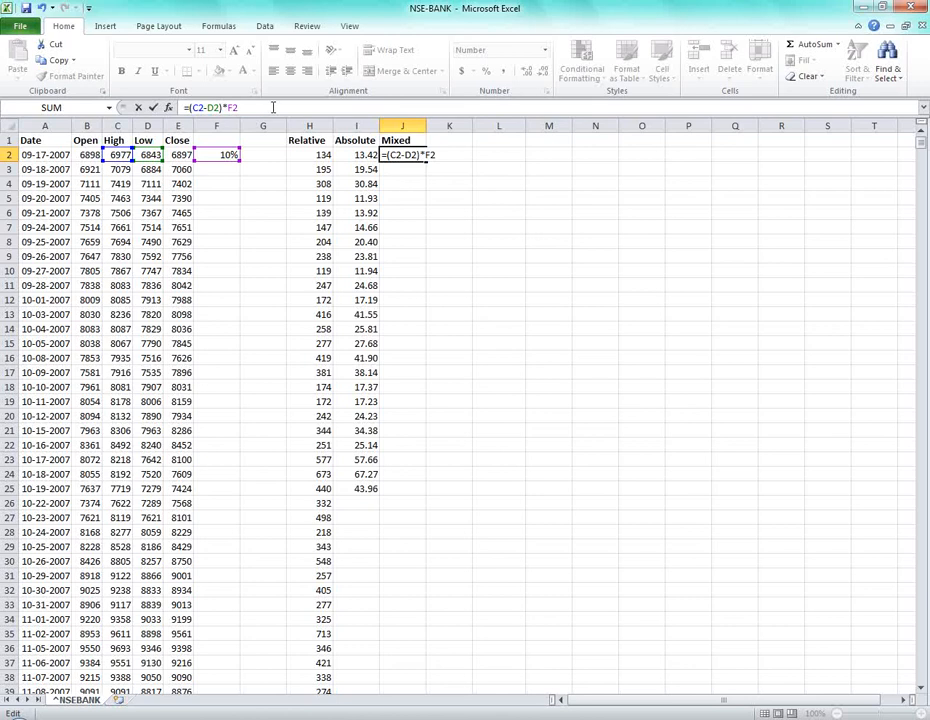
{"action": "type", "text": "$"}
{"action": "key", "text": "Return"}
{"action": "key", "text": "Up"}
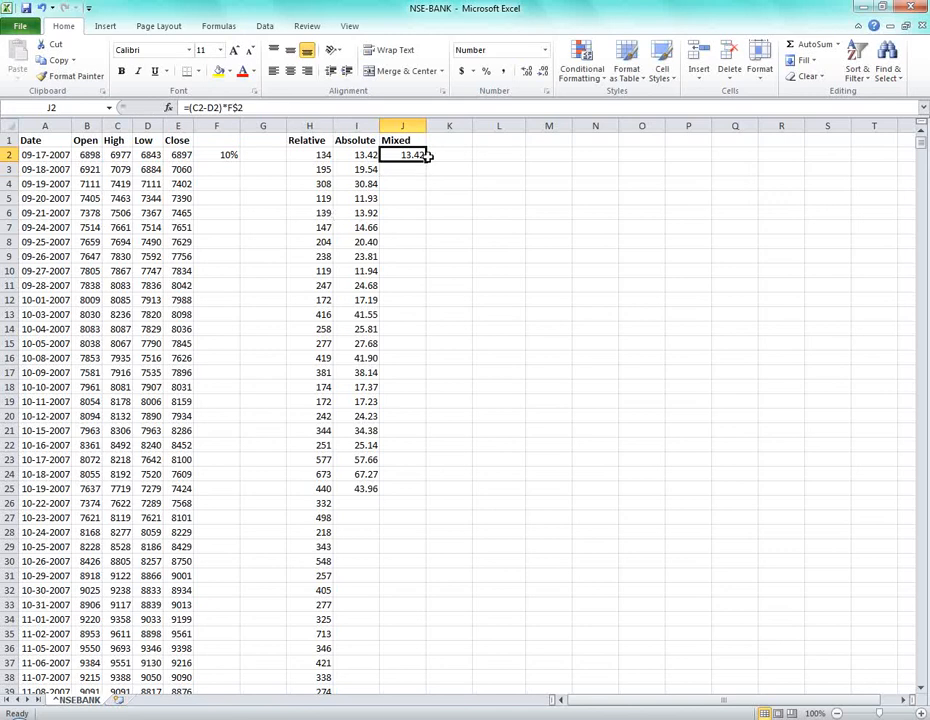
Fill the J2 formula down to J25 and check the copied formulas in J7, J22 and J25.
{"action": "left_click_drag", "start_coordinate": [426, 161], "coordinate": [400, 495]}
{"action": "left_click", "coordinate": [420, 228]}
{"action": "left_click", "coordinate": [413, 445]}
{"action": "left_click", "coordinate": [413, 488]}
{"action": "key", "text": "F2"}
{"action": "key", "text": "Escape"}
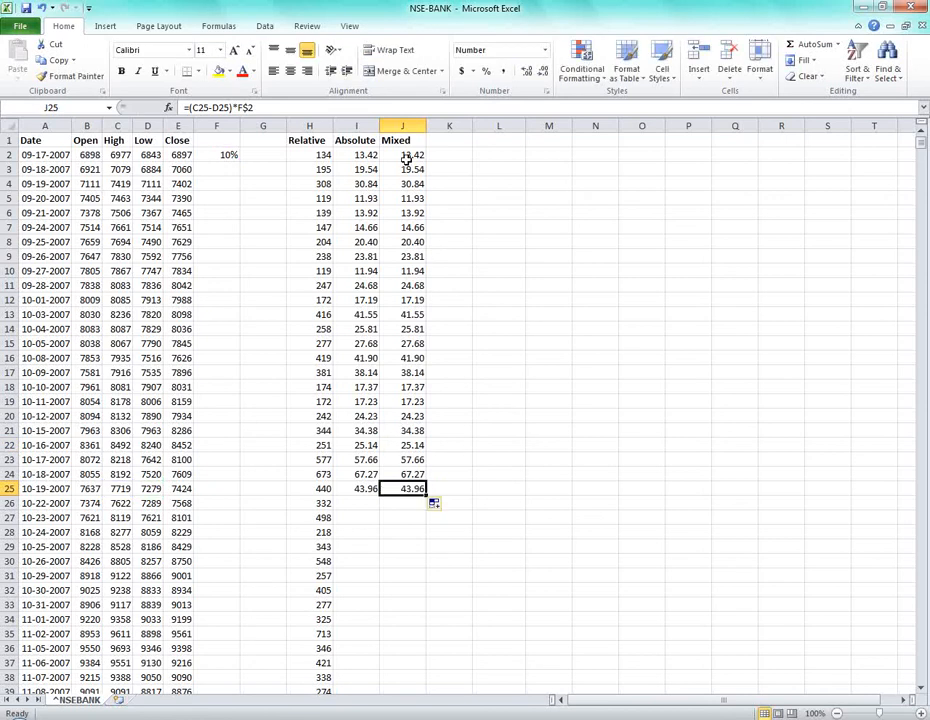
Compare the Relative, Absolute and Mixed formulas in H2, I2 and J2.
{"action": "left_click", "coordinate": [320, 155]}
{"action": "left_click", "coordinate": [360, 155]}
{"action": "left_click", "coordinate": [397, 158]}
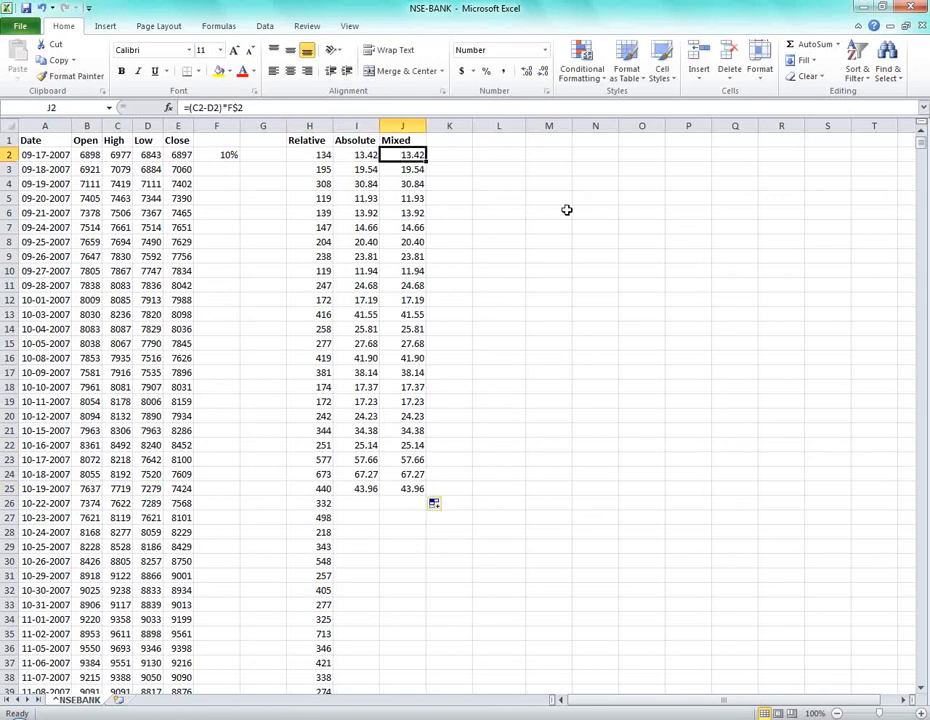
Examine the date in A4, starting from the empty cells beside the Mixed column.
{"action": "left_click", "coordinate": [498, 142]}
{"action": "key", "text": "Right"}
{"action": "key", "text": "Right"}
{"action": "key", "text": "Left"}
{"action": "key", "text": "Left"}
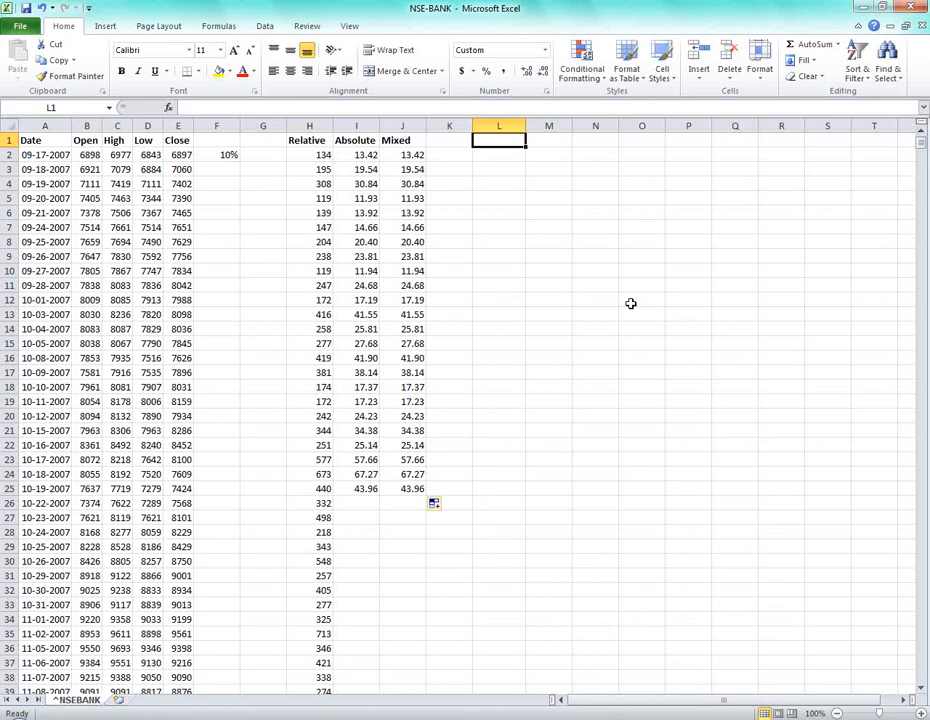
{"action": "key", "text": "Down"}
{"action": "key", "text": "Down"}
{"action": "key", "text": "Down"}
{"action": "key", "text": "Left"}
{"action": "key", "text": "Left"}
{"action": "key", "text": "Left"}
{"action": "key", "text": "Left"}
{"action": "key", "text": "Left"}
{"action": "key", "text": "Left"}
{"action": "key", "text": "Left"}
{"action": "key", "text": "Left"}
{"action": "key", "text": "Left"}
{"action": "key", "text": "Left"}
{"action": "key", "text": "Left"}
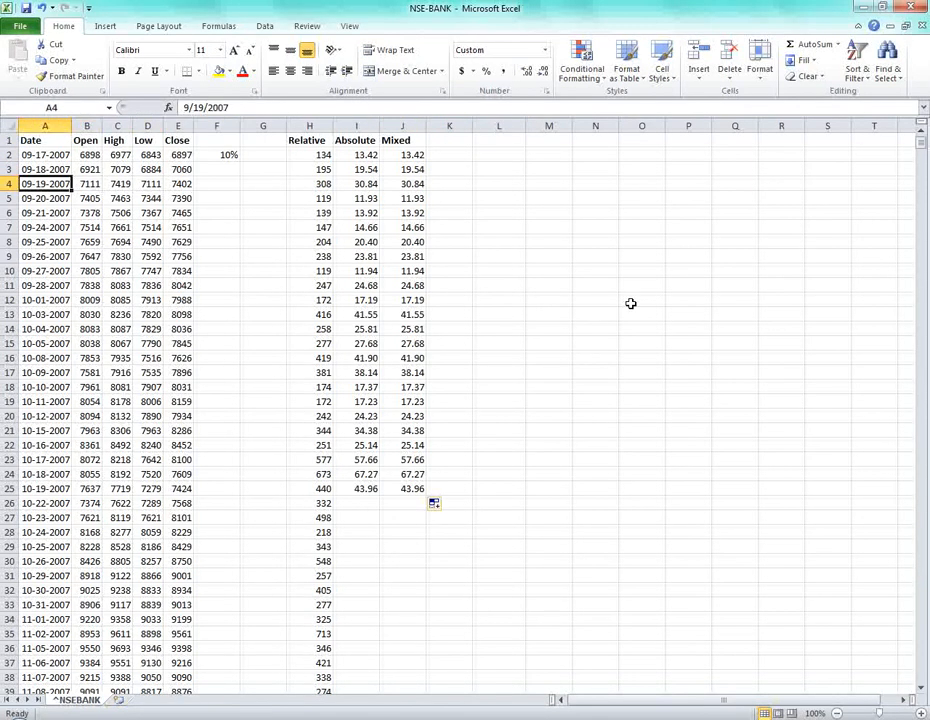
{"action": "key", "text": "Right"}
{"action": "key", "text": "Left"}
Enter =YEAR(A4) in L4 to extract the year from the date in the Date column.
{"action": "key", "text": "Right"}
{"action": "key", "text": "Right"}
{"action": "key", "text": "Right"}
{"action": "key", "text": "Right"}
{"action": "key", "text": "Right"}
{"action": "key", "text": "Right"}
{"action": "key", "text": "Right"}
{"action": "key", "text": "Right"}
{"action": "key", "text": "Right"}
{"action": "key", "text": "Right"}
{"action": "key", "text": "Right"}
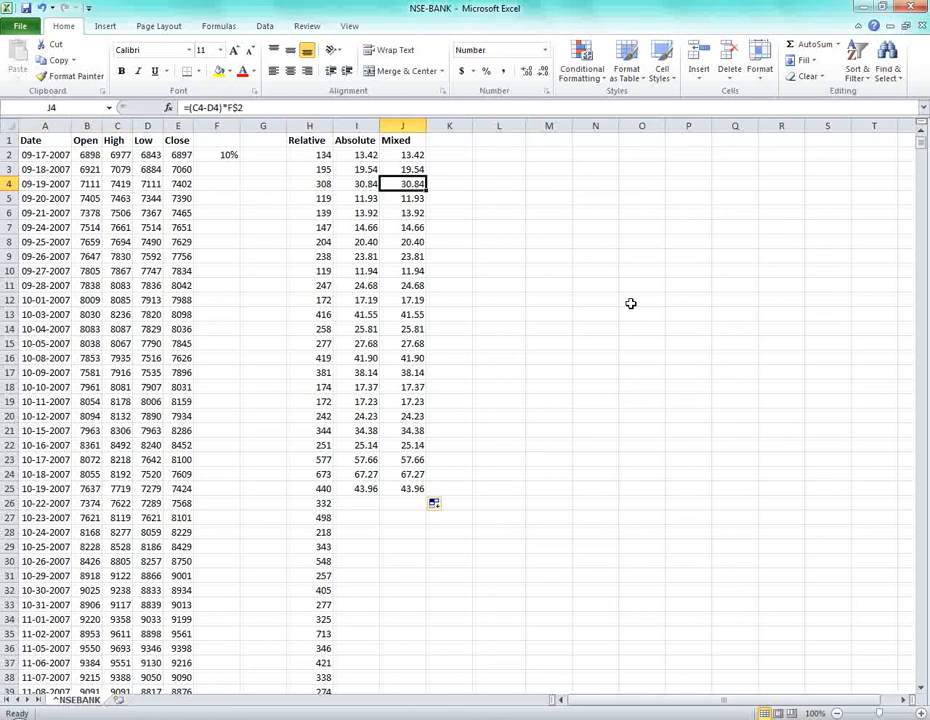
{"action": "type", "text": "="}
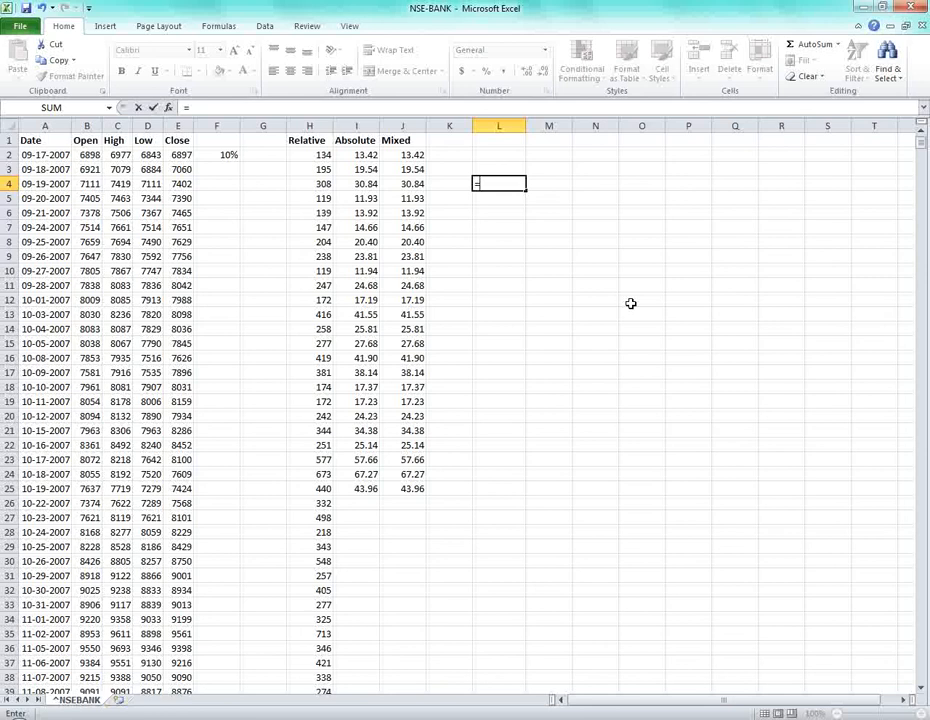
{"action": "type", "text": "year"}
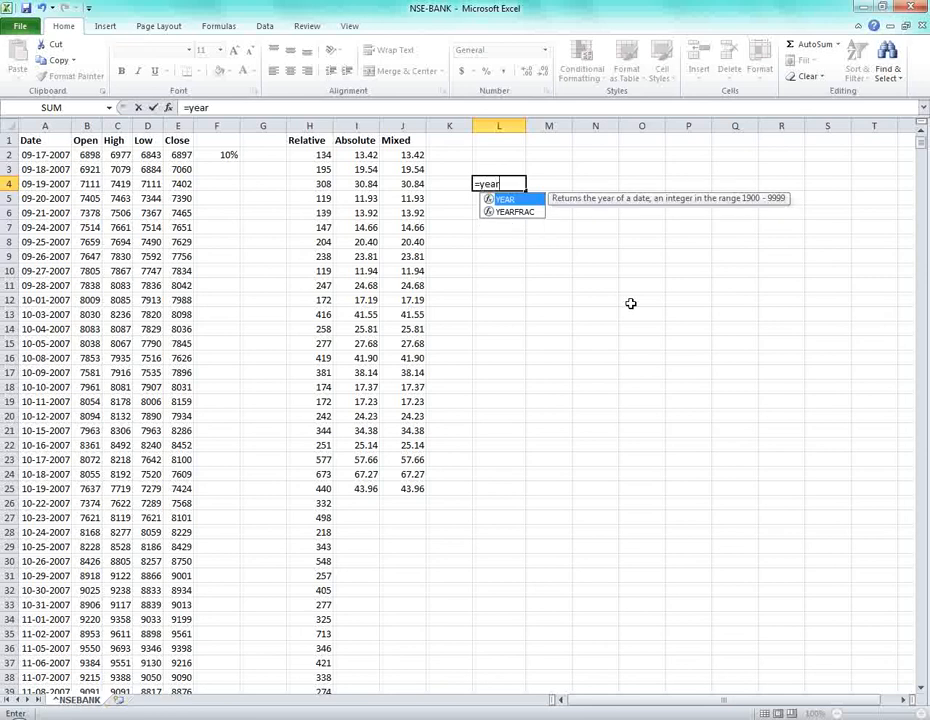
{"action": "key", "text": "Tab"}
{"action": "key", "text": "Left"}
{"action": "key", "text": "Left"}
{"action": "key", "text": "Left"}
{"action": "key", "text": "Left"}
{"action": "key", "text": "Left"}
{"action": "key", "text": "Left"}
{"action": "key", "text": "Left"}
{"action": "key", "text": "Left"}
{"action": "key", "text": "Left"}
{"action": "key", "text": "Left"}
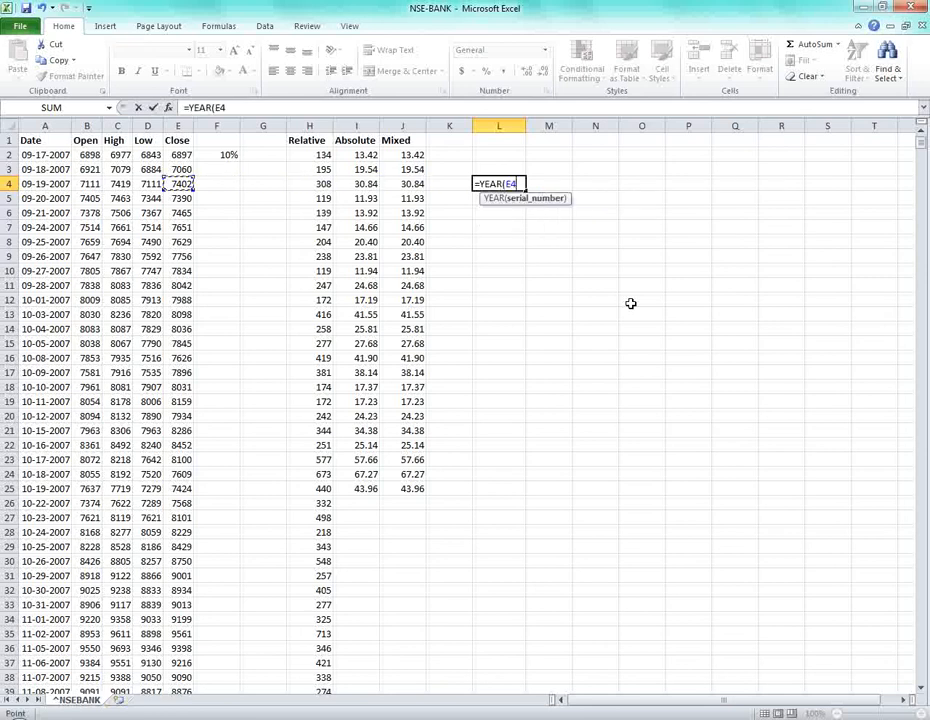
{"action": "key", "text": "Left"}
{"action": "key", "text": "Tab"}
{"action": "key", "text": "Left"}
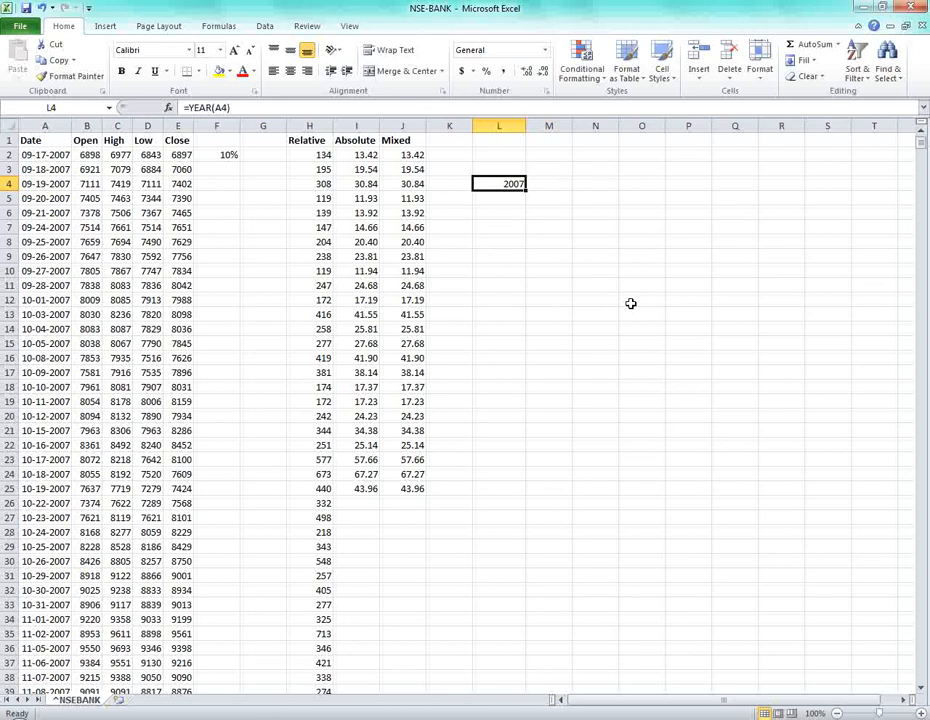
{"action": "key", "text": "Right"}
{"action": "type", "text": "=date"}
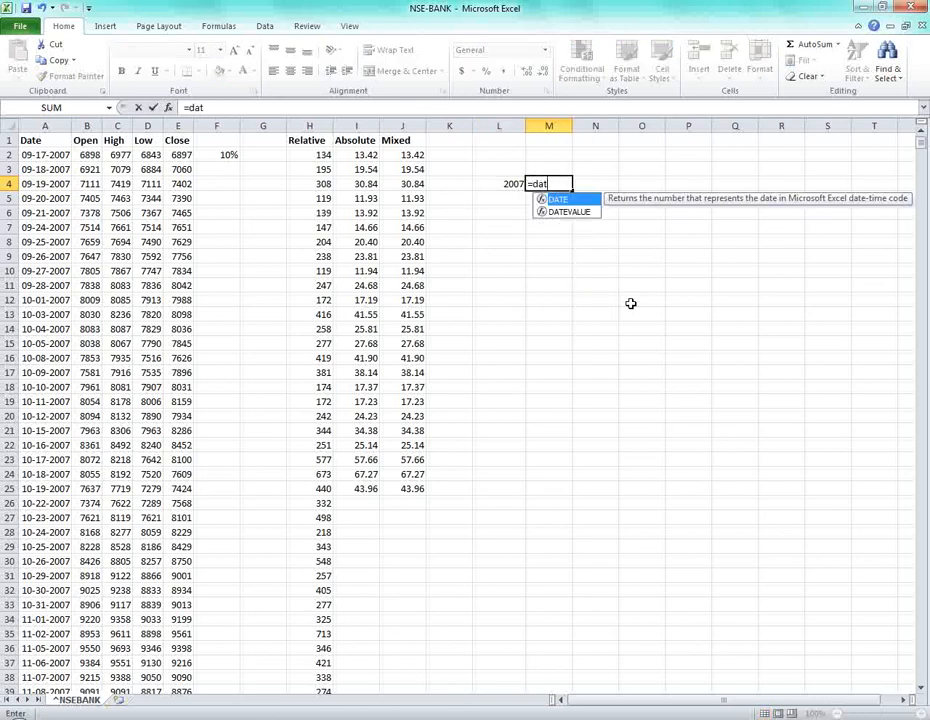
{"action": "key", "text": "Tab"}
{"action": "key", "text": "Left"}
{"action": "key", "text": "Left"}
{"action": "key", "text": "Left"}
{"action": "key", "text": "Left"}
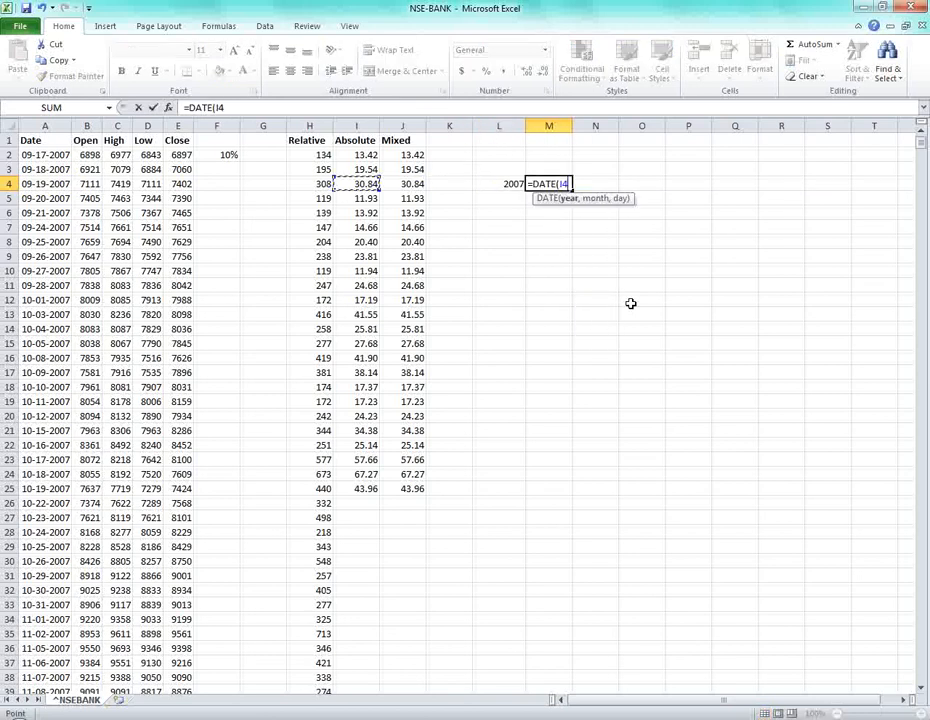
{"action": "key", "text": "Escape"}
Enter =MONTH(A4) in M4 to extract the month from the same date.
{"action": "type", "text": "=mont"}
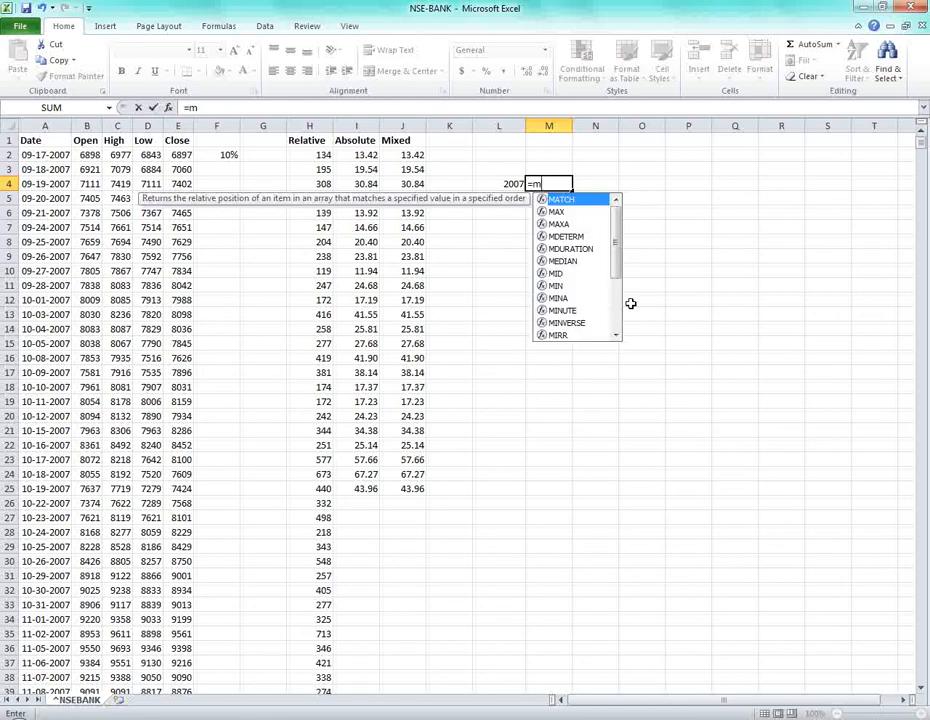
{"action": "key", "text": "Tab"}
{"action": "key", "text": "Left"}
{"action": "key", "text": "Left"}
{"action": "key", "text": "Left"}
{"action": "key", "text": "Left"}
{"action": "key", "text": "Left"}
{"action": "key", "text": "Left"}
{"action": "key", "text": "Left"}
{"action": "key", "text": "Left"}
{"action": "key", "text": "Left"}
{"action": "key", "text": "Left"}
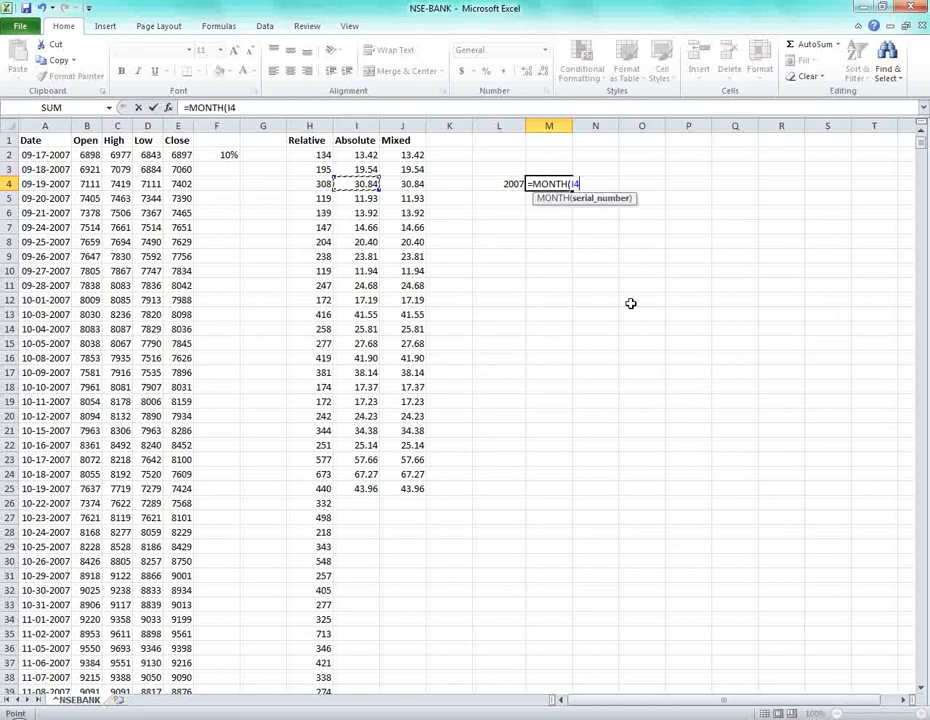
{"action": "key", "text": "Left"}
{"action": "key", "text": "Left"}
{"action": "key", "text": "Tab"}
{"action": "key", "text": "Left"}
Enter =DAY(A4) in N4 to extract the day from the same date.
{"action": "key", "text": "Right"}
{"action": "type", "text": "=day"}
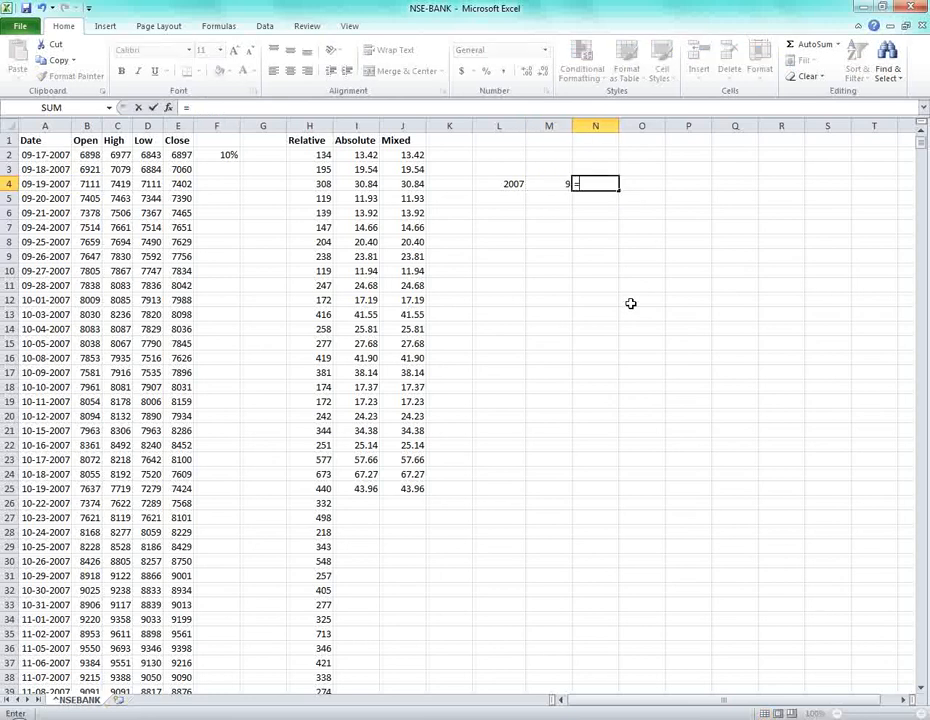
{"action": "key", "text": "Tab"}
{"action": "key", "text": "Left"}
{"action": "key", "text": "Left"}
{"action": "key", "text": "Left"}
{"action": "key", "text": "Left"}
{"action": "key", "text": "Left"}
{"action": "key", "text": "Left"}
{"action": "key", "text": "Left"}
{"action": "key", "text": "Left"}
{"action": "key", "text": "Left"}
{"action": "key", "text": "Left"}
{"action": "key", "text": "Left"}
{"action": "key", "text": "Left"}
{"action": "key", "text": "Left"}
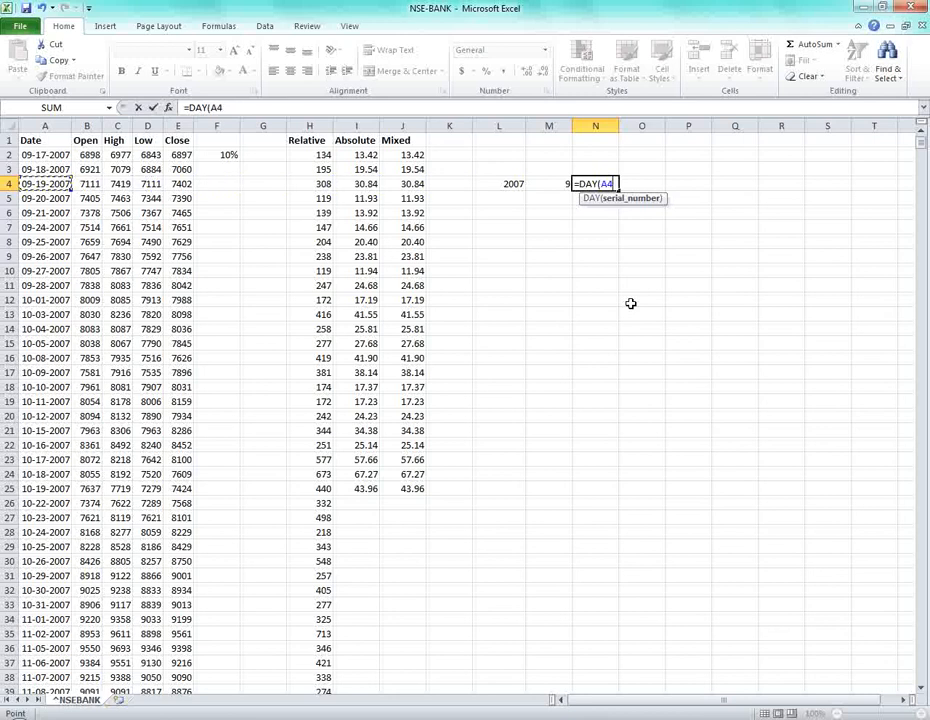
{"action": "key", "text": "Tab"}
{"action": "key", "text": "Left"}
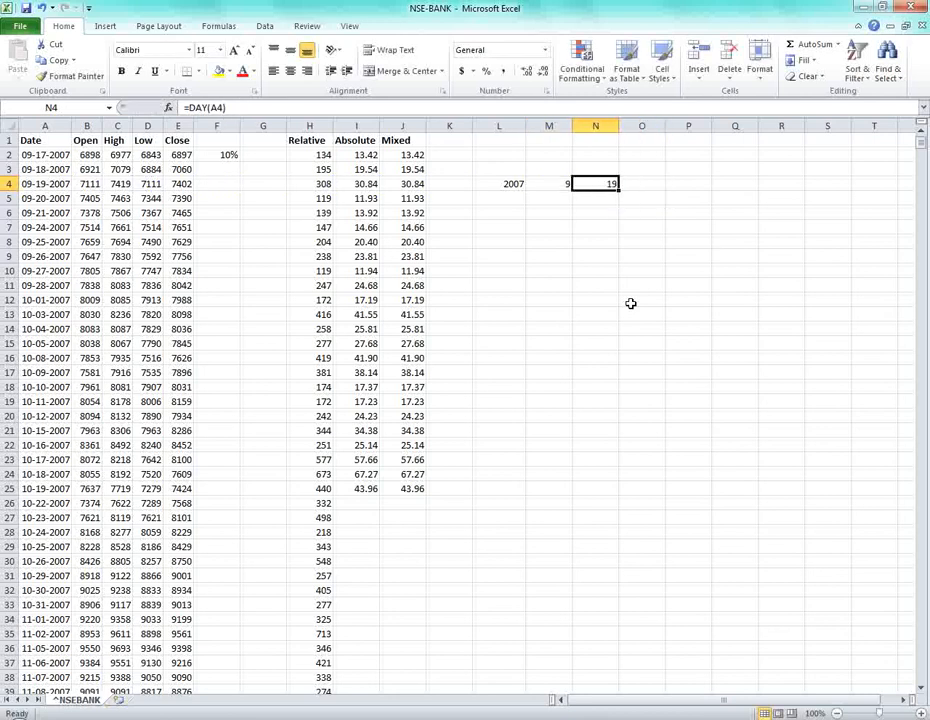
Review the MONTH, YEAR and DAY formulas in M4, L4 and N4.
{"action": "key", "text": "Left"}
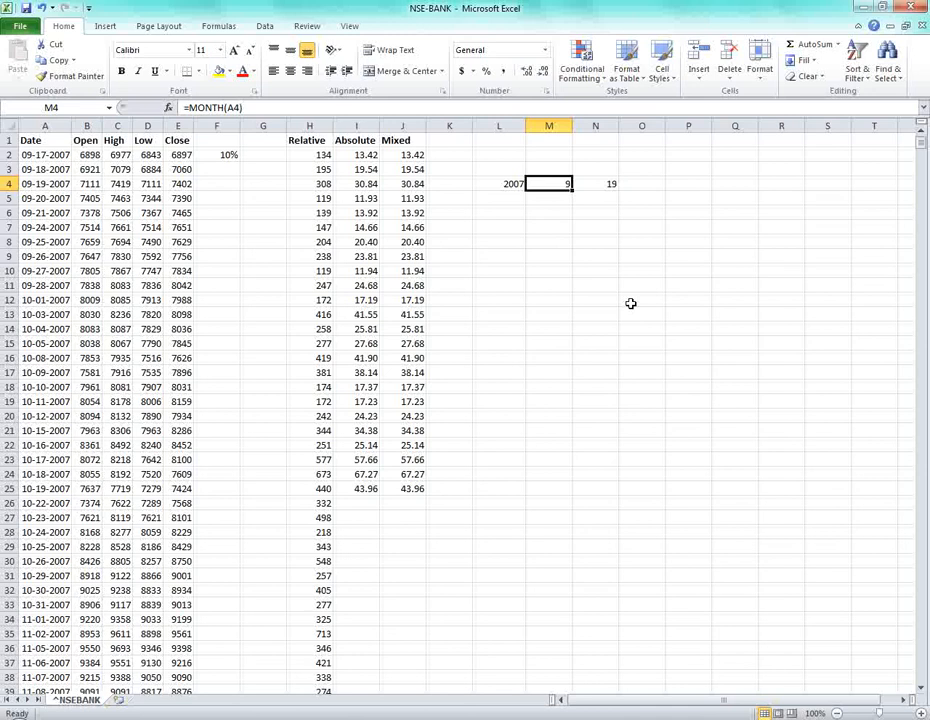
{"action": "key", "text": "Left"}
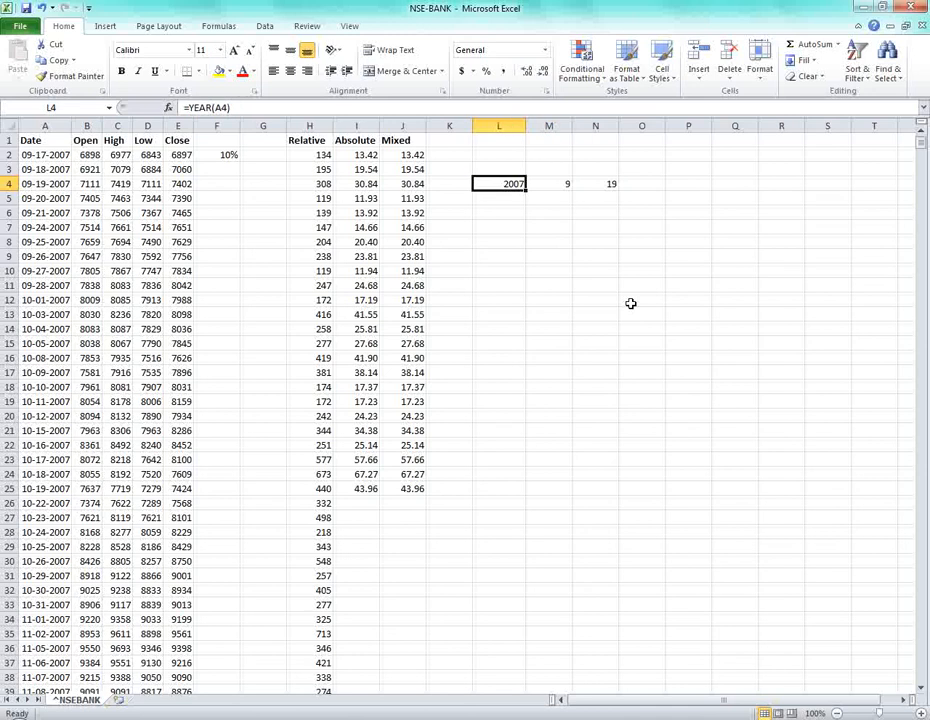
{"action": "key", "text": "Right"}
{"action": "key", "text": "Right"}
{"action": "key", "text": "Right"}
{"action": "key", "text": "Left"}
{"action": "key", "text": "Left"}
{"action": "key", "text": "Left"}
{"action": "key", "text": "Down"}
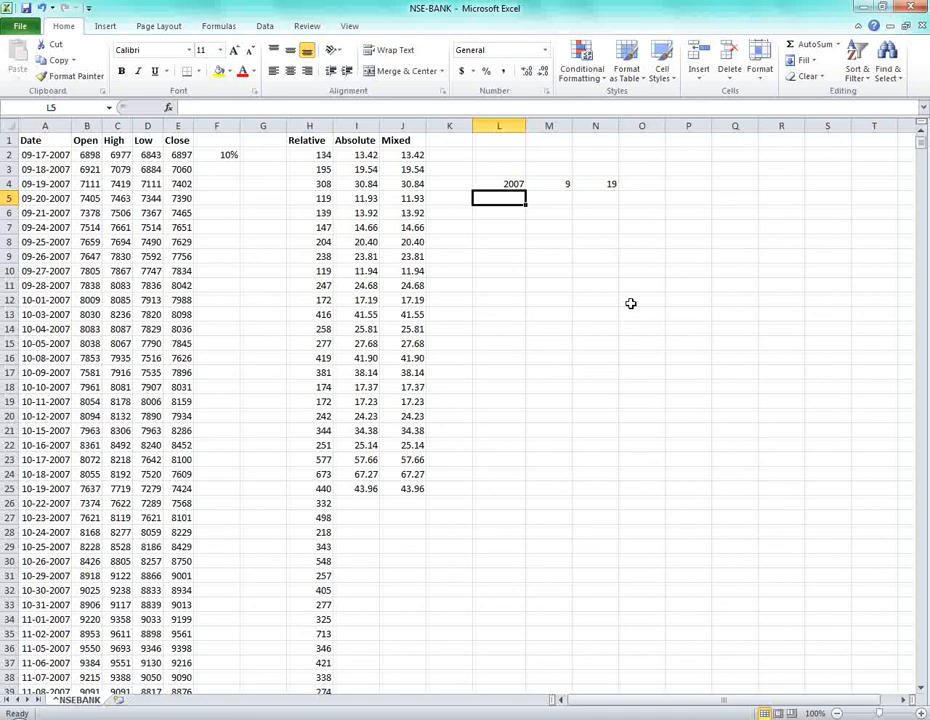
{"action": "type", "text": "="}
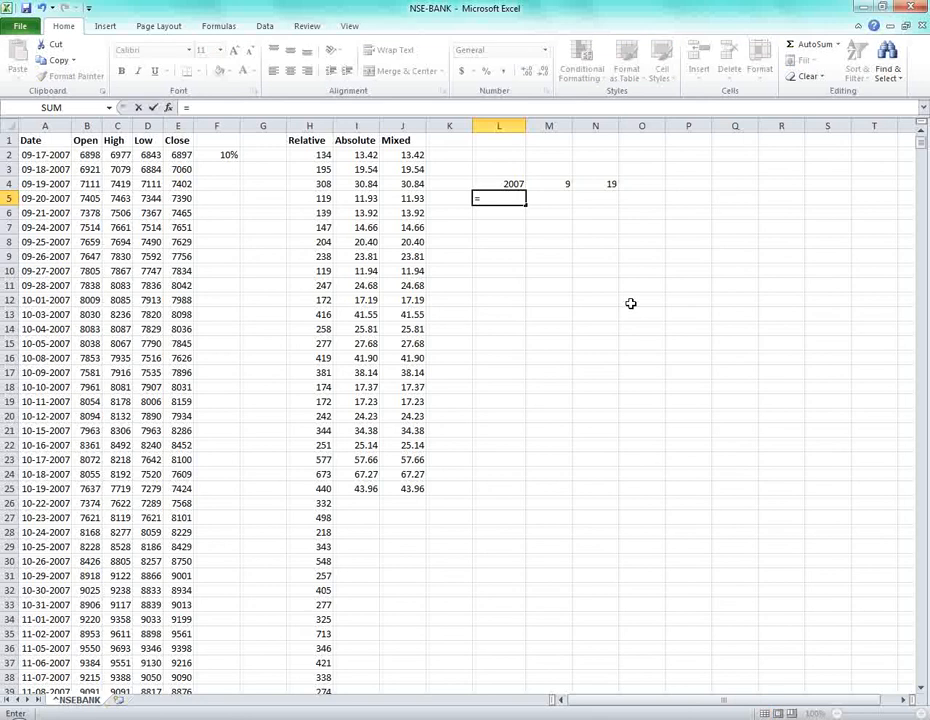
{"action": "type", "text": "year"}
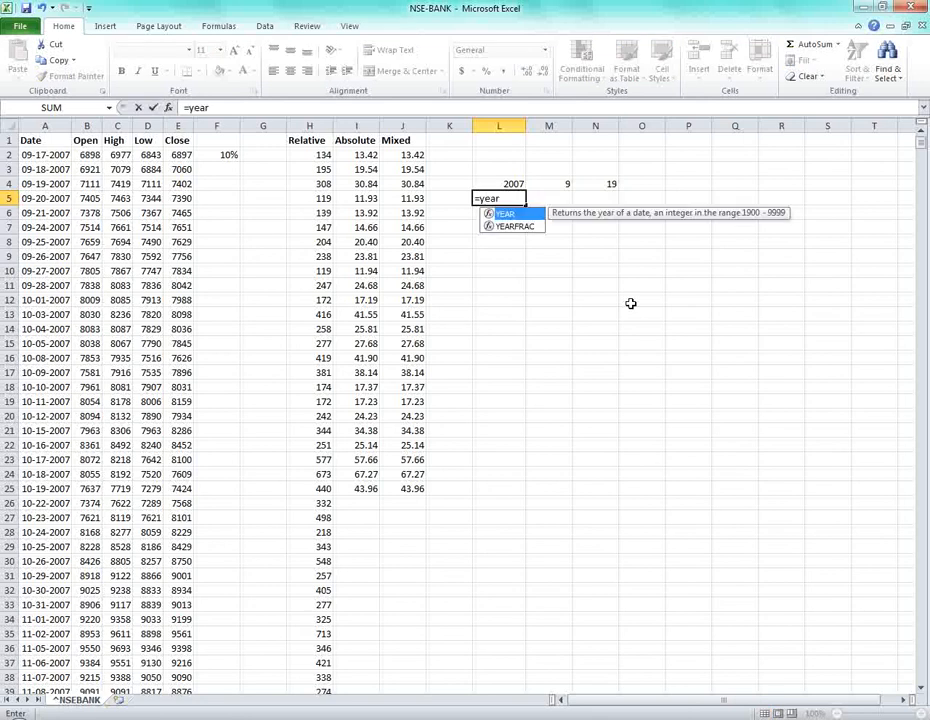
{"action": "key", "text": "Tab"}
{"action": "key", "text": "Left"}
{"action": "key", "text": "Left"}
{"action": "key", "text": "Left"}
{"action": "key", "text": "Left"}
{"action": "key", "text": "Left"}
{"action": "key", "text": "Left"}
{"action": "key", "text": "Left"}
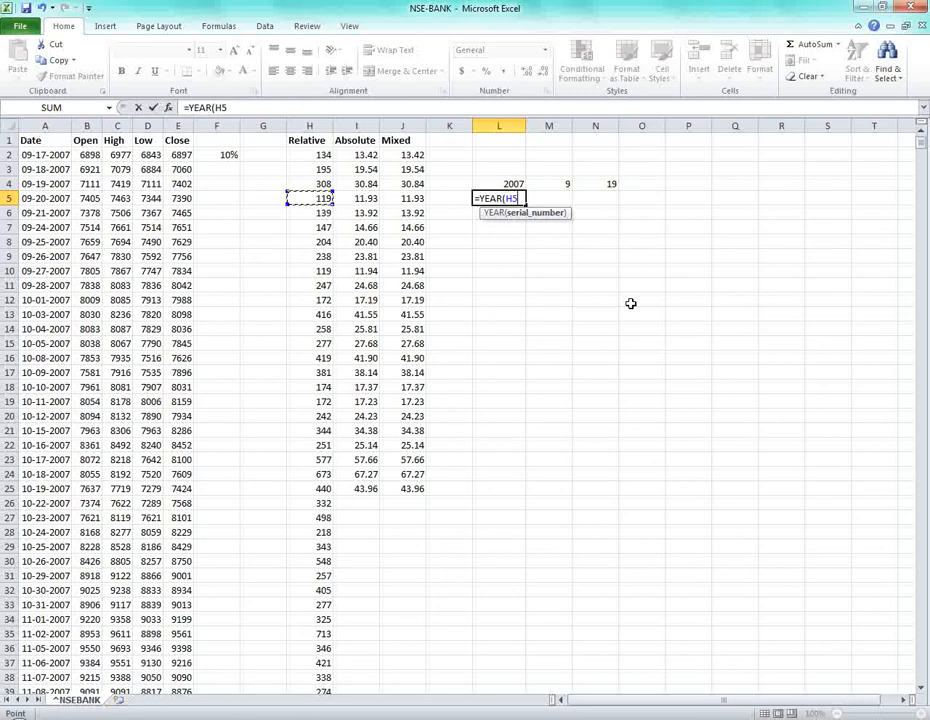
{"action": "key", "text": "Left"}
{"action": "key", "text": "Left"}
{"action": "key", "text": "Left"}
{"action": "key", "text": "Left"}
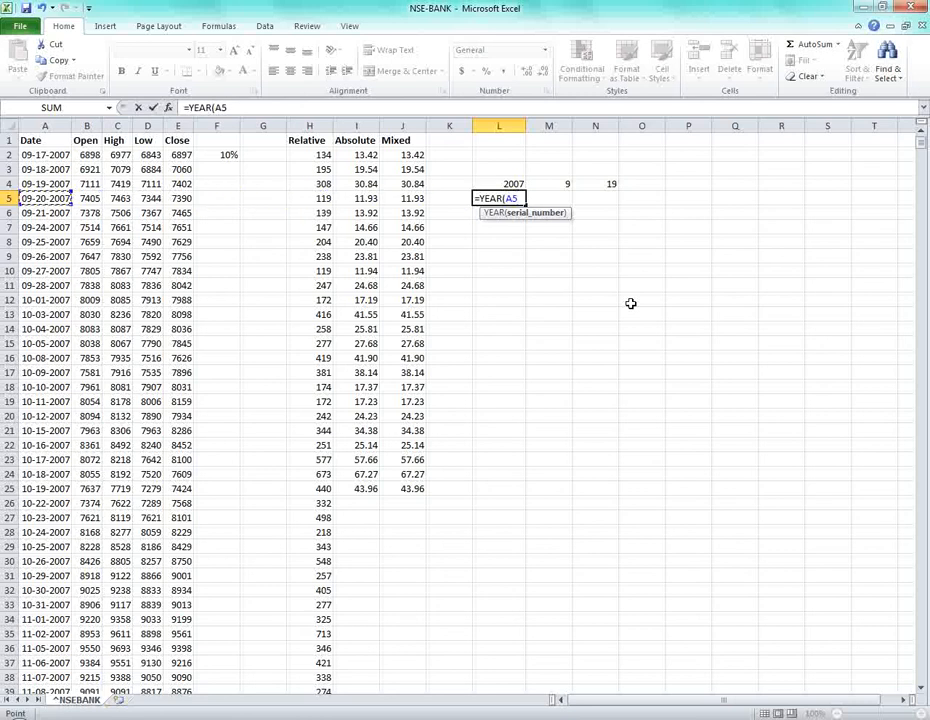
{"action": "key", "text": "Escape"}
Examine the date in row 5 of the Date column.
{"action": "key", "text": "Right"}
{"action": "key", "text": "Left"}
{"action": "key", "text": "Left"}
{"action": "key", "text": "Left"}
{"action": "key", "text": "Left"}
{"action": "key", "text": "Left"}
{"action": "key", "text": "Left"}
{"action": "key", "text": "Left"}
{"action": "key", "text": "Left"}
{"action": "key", "text": "Left"}
{"action": "key", "text": "Left"}
{"action": "key", "text": "Left"}
{"action": "key", "text": "Left"}
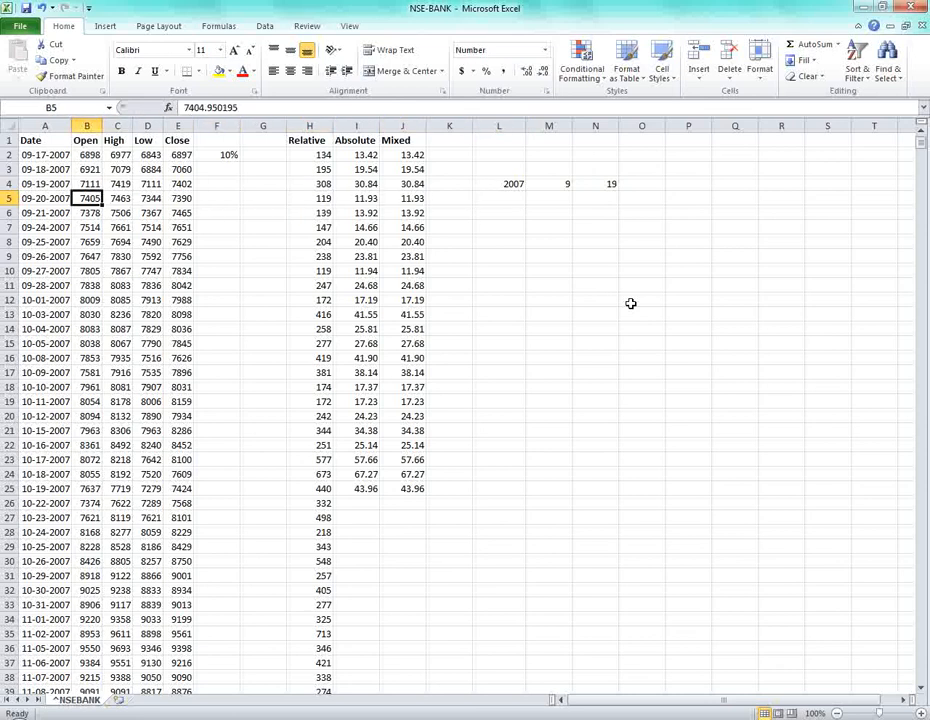
Begin a DATE formula in L5 with YEAR(A5)+5 as its year argument.
{"action": "key", "text": "Right"}
{"action": "key", "text": "Right"}
{"action": "key", "text": "Right"}
{"action": "key", "text": "Right"}
{"action": "key", "text": "Right"}
{"action": "key", "text": "Right"}
{"action": "key", "text": "Right"}
{"action": "key", "text": "Right"}
{"action": "key", "text": "Right"}
{"action": "key", "text": "Right"}
{"action": "key", "text": "Right"}
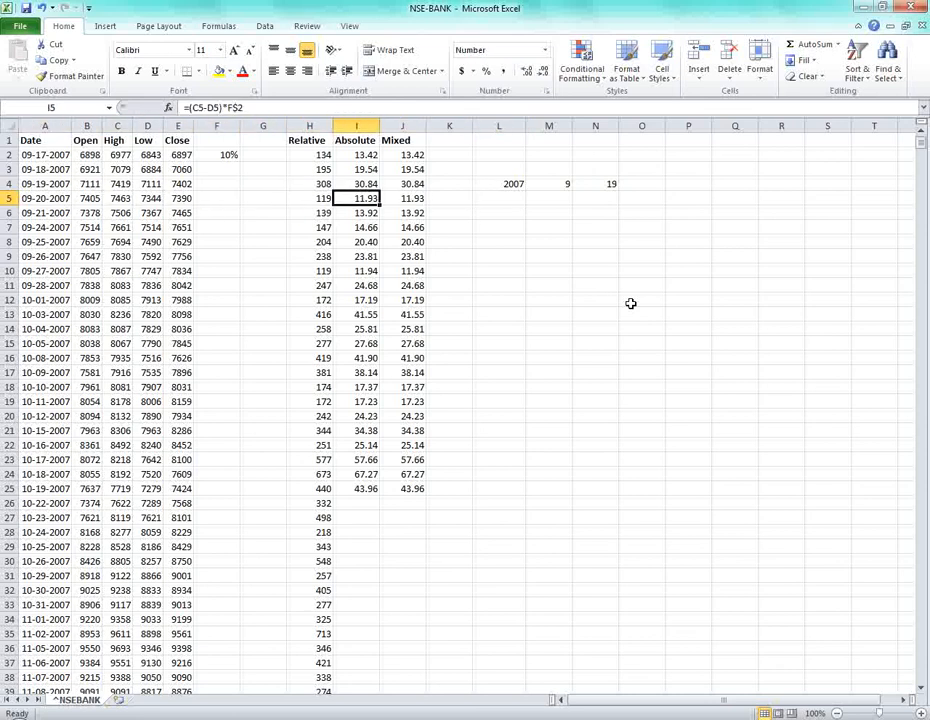
{"action": "type", "text": "="}
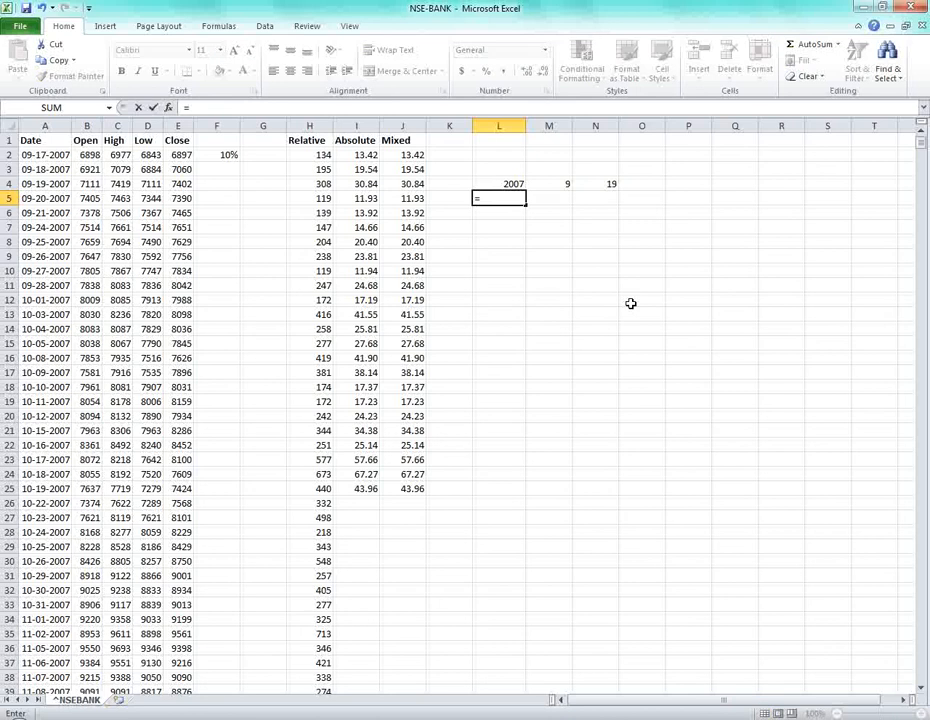
{"action": "type", "text": "dat"}
{"action": "key", "text": "Tab"}
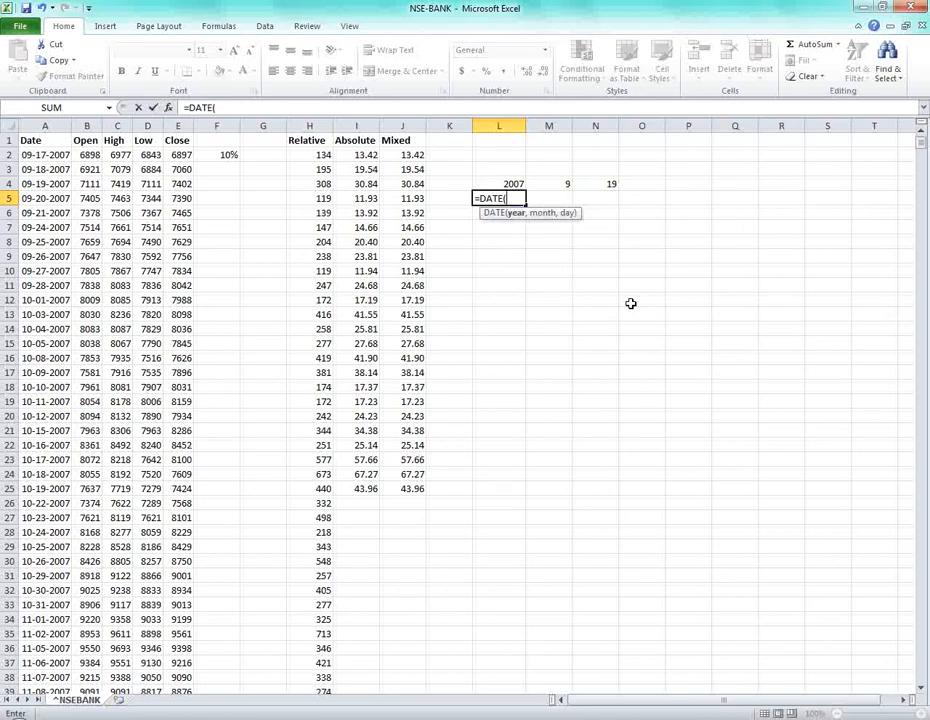
{"action": "type", "text": "year"}
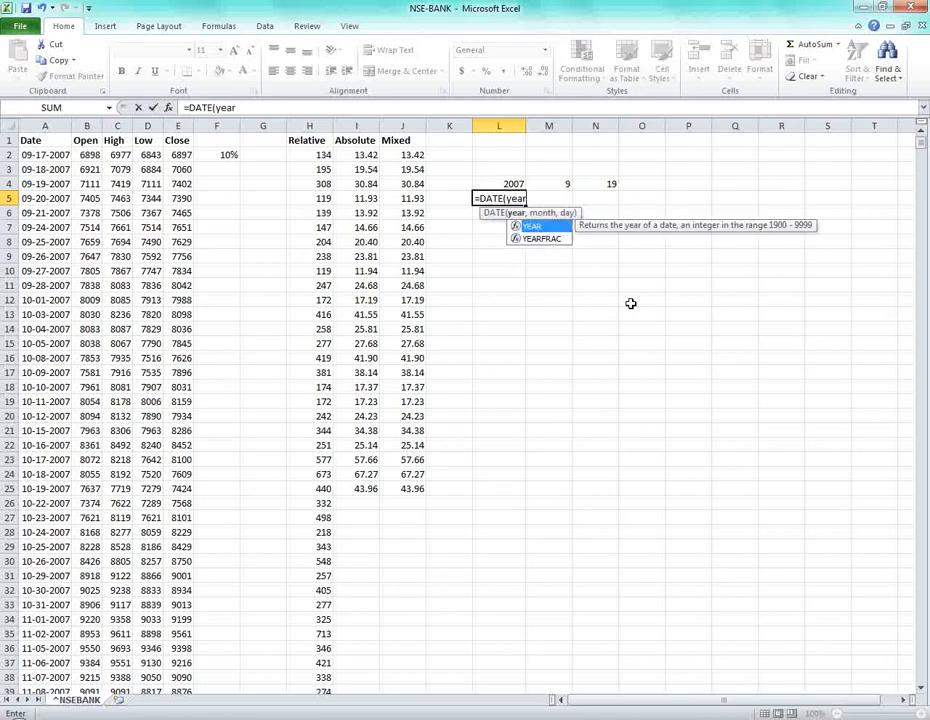
{"action": "key", "text": "Tab"}
{"action": "key", "text": "Left"}
{"action": "key", "text": "Left"}
{"action": "key", "text": "Left"}
{"action": "key", "text": "Left"}
{"action": "key", "text": "Left"}
{"action": "key", "text": "Left"}
{"action": "key", "text": "Left"}
{"action": "key", "text": "Left"}
{"action": "key", "text": "Left"}
{"action": "key", "text": "Left"}
{"action": "key", "text": "Left"}
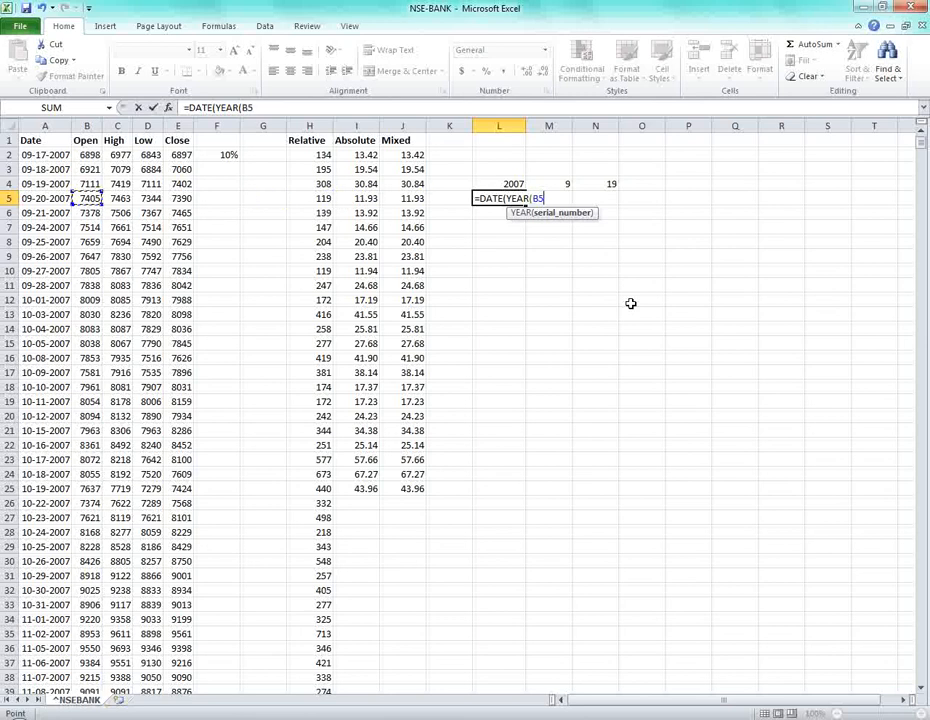
{"action": "type", "text": ")"}
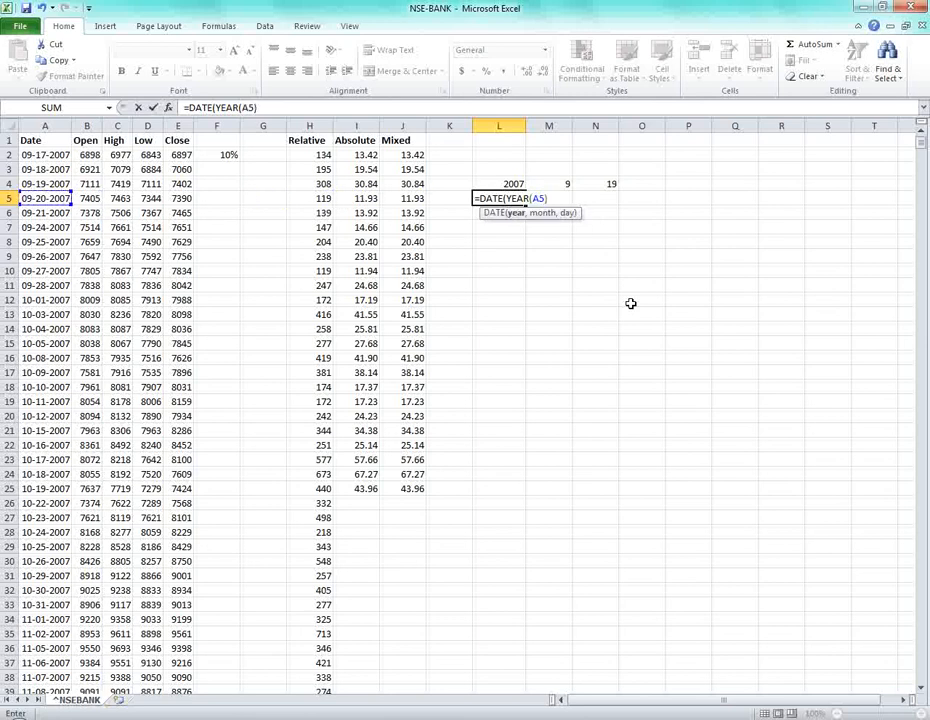
{"action": "type", "text": "+5,month"}
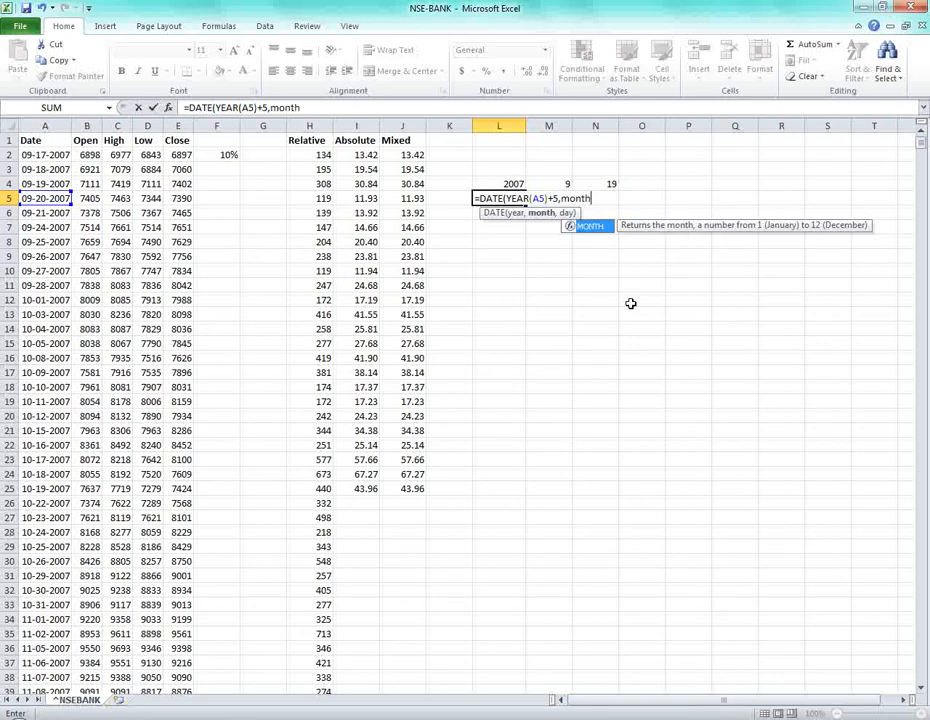
Add MONTH(A5)+5 as the month argument of the DATE formula in L5.
{"action": "key", "text": "Tab"}
{"action": "key", "text": "Left"}
{"action": "key", "text": "Left"}
{"action": "key", "text": "Left"}
{"action": "key", "text": "Left"}
{"action": "key", "text": "Left"}
{"action": "key", "text": "Left"}
{"action": "key", "text": "Left"}
{"action": "key", "text": "Left"}
{"action": "key", "text": "Left"}
{"action": "key", "text": "Left"}
{"action": "key", "text": "Left"}
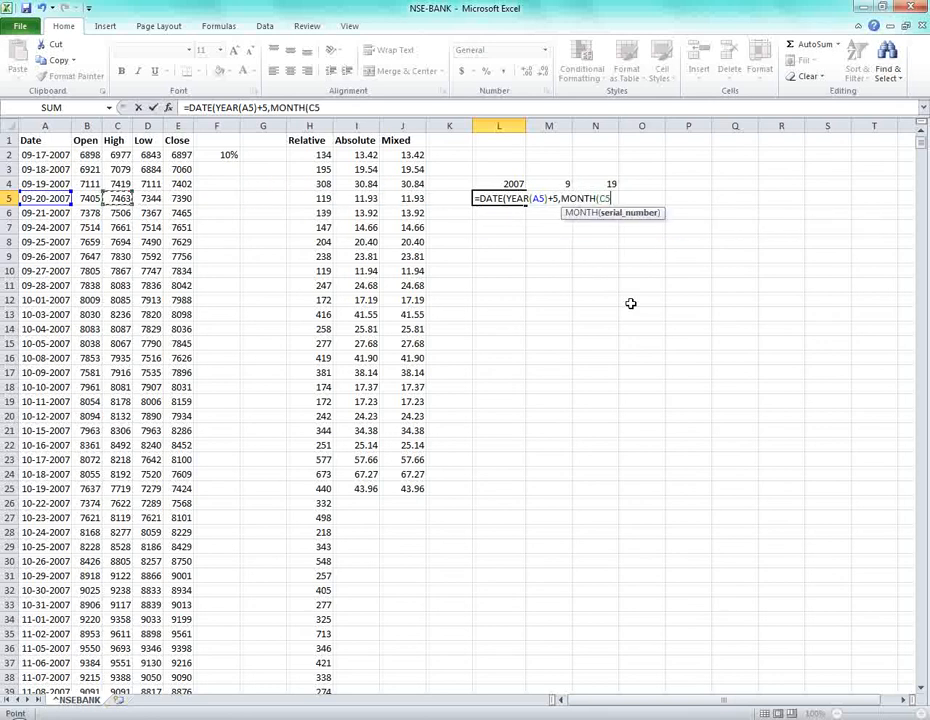
{"action": "type", "text": ")"}
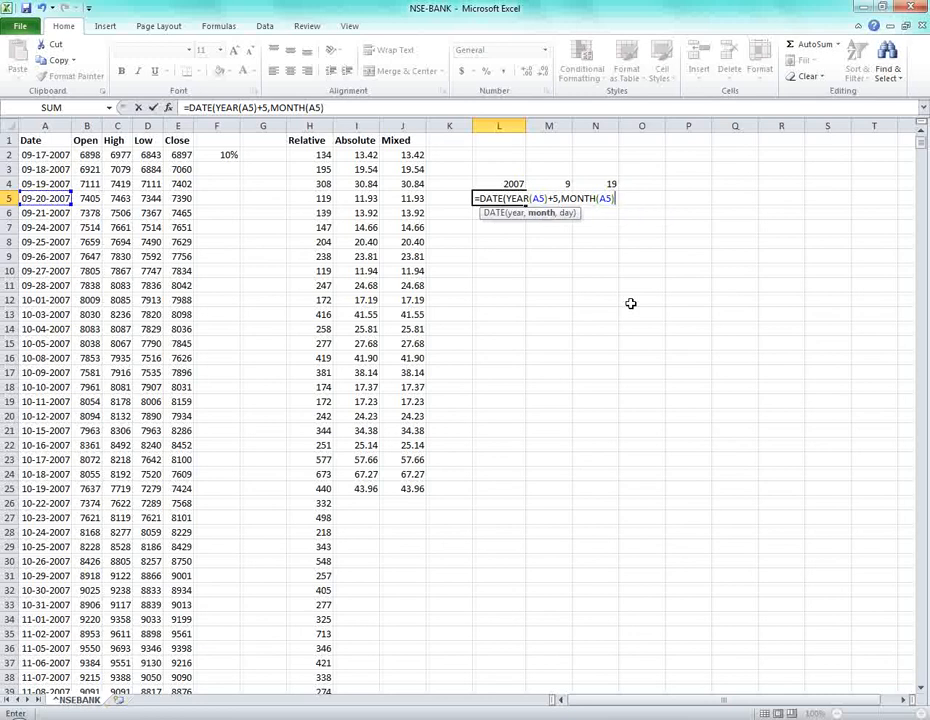
{"action": "type", "text": "+5"}
{"action": "type", "text": ","}
Add DAY(A5)+5 as the day argument and complete the DATE formula in L5.
{"action": "type", "text": "day"}
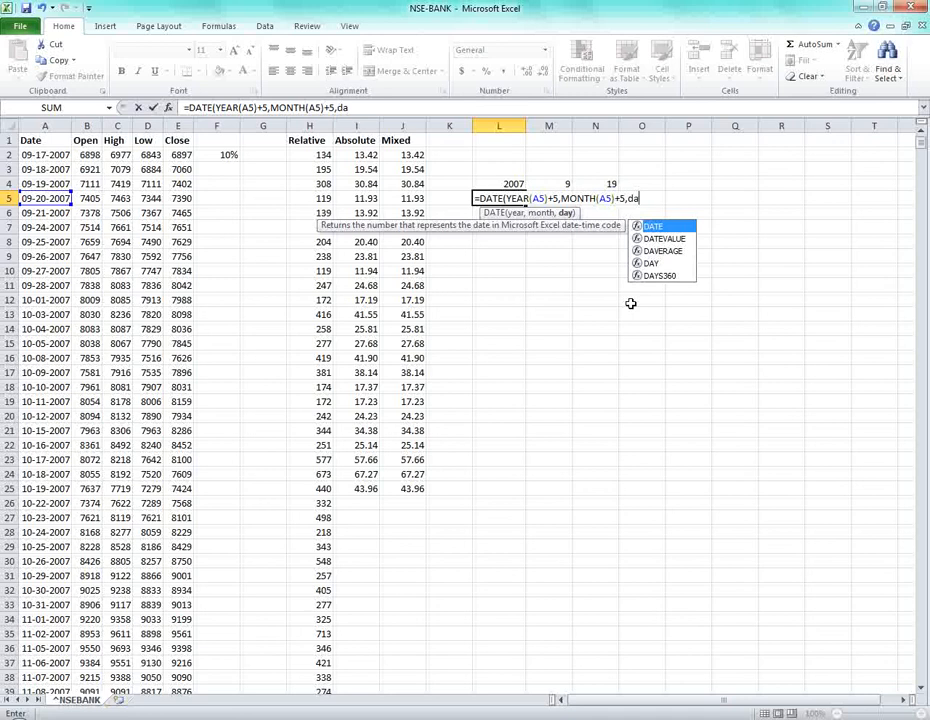
{"action": "key", "text": "Tab"}
{"action": "key", "text": "Left"}
{"action": "key", "text": "Left"}
{"action": "key", "text": "Left"}
{"action": "key", "text": "Left"}
{"action": "key", "text": "Left"}
{"action": "key", "text": "Left"}
{"action": "key", "text": "Left"}
{"action": "key", "text": "Left"}
{"action": "key", "text": "Left"}
{"action": "key", "text": "Left"}
{"action": "key", "text": "Left"}
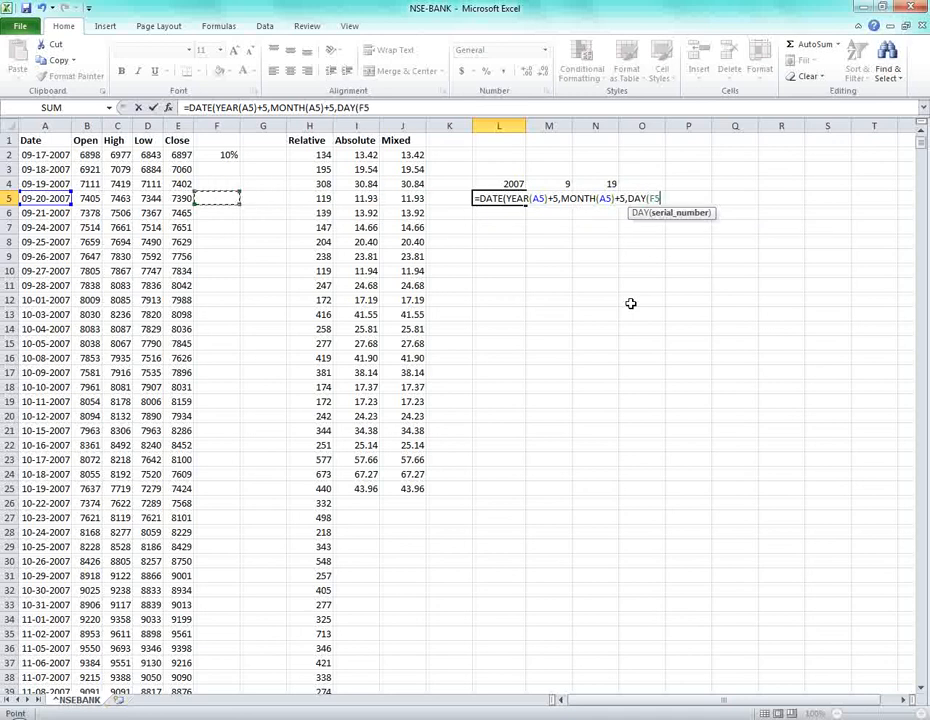
{"action": "type", "text": ")+5"}
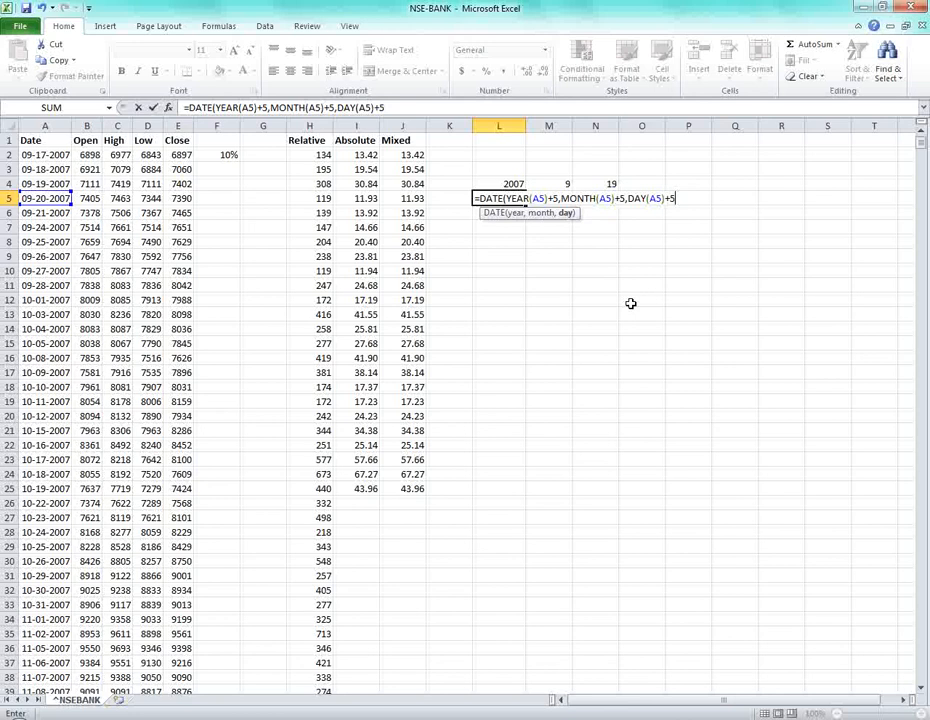
{"action": "type", "text": ")"}
{"action": "key", "text": "Return"}
{"action": "key", "text": "Up"}
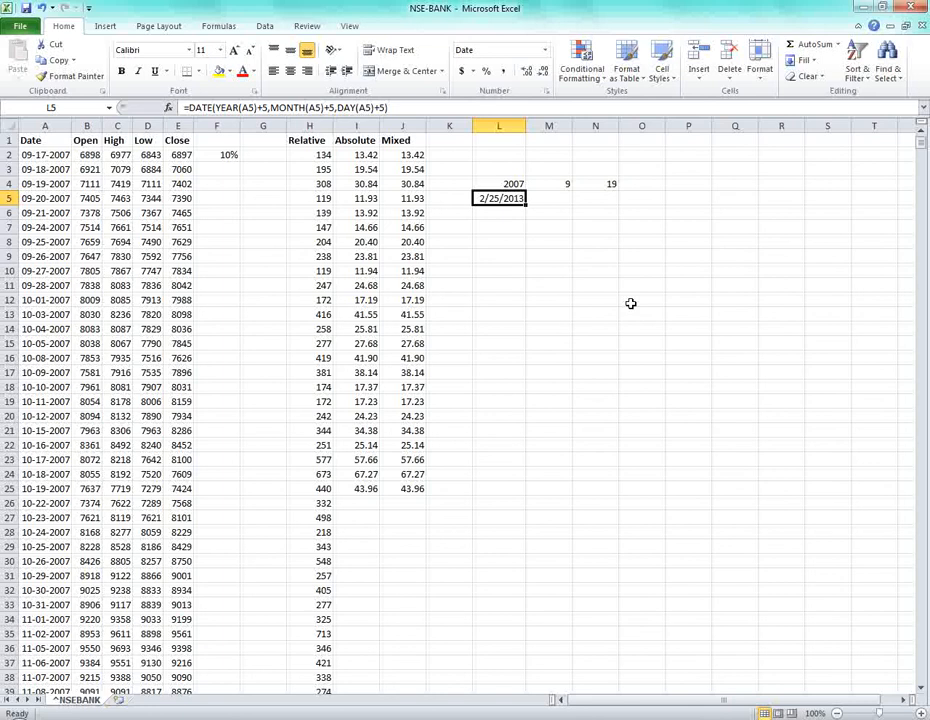
Clear the DATE formula from L5 and the YEAR, MONTH and DAY formulas from L4:N4.
{"action": "key", "text": "Left"}
{"action": "key", "text": "Right"}
{"action": "key", "text": "Right"}
{"action": "key", "text": "Right"}
{"action": "key", "text": "Right"}
{"action": "key", "text": "Left"}
{"action": "key", "text": "Left"}
{"action": "key", "text": "Left"}
{"action": "key", "text": "Up"}
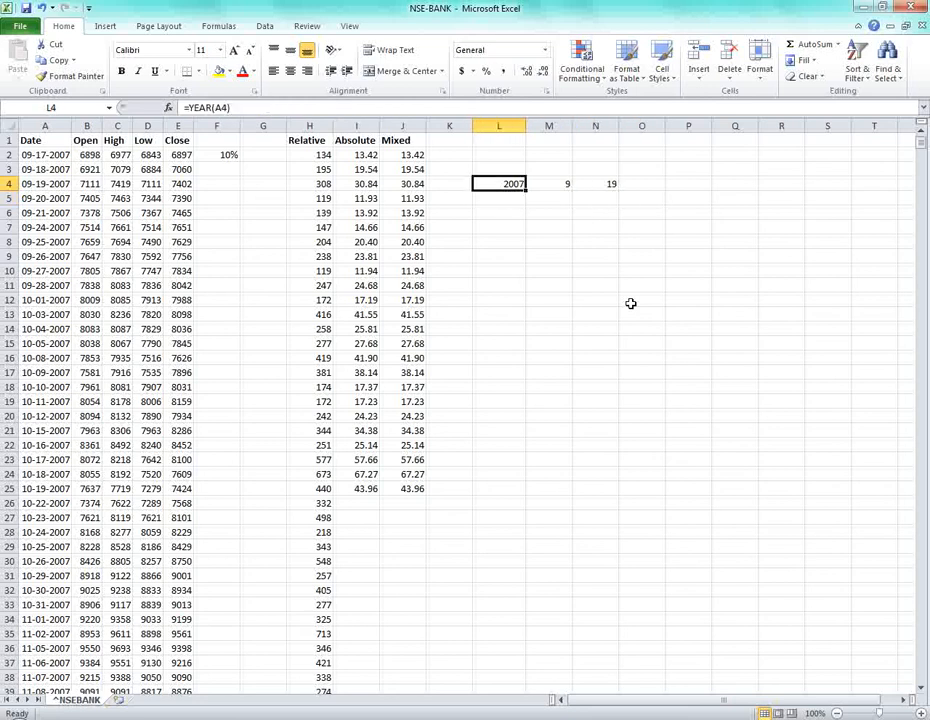
{"action": "key", "text": "Right"}
{"action": "key", "text": "Right"}
{"action": "key", "text": "Delete"}
{"action": "key", "text": "Left"}
{"action": "key", "text": "Delete"}
{"action": "key", "text": "Left"}
{"action": "key", "text": "Delete"}
Enter =NOW() in L2 to return the current date and time, and clear the cell again.
{"action": "key", "text": "Up"}
{"action": "key", "text": "Up"}
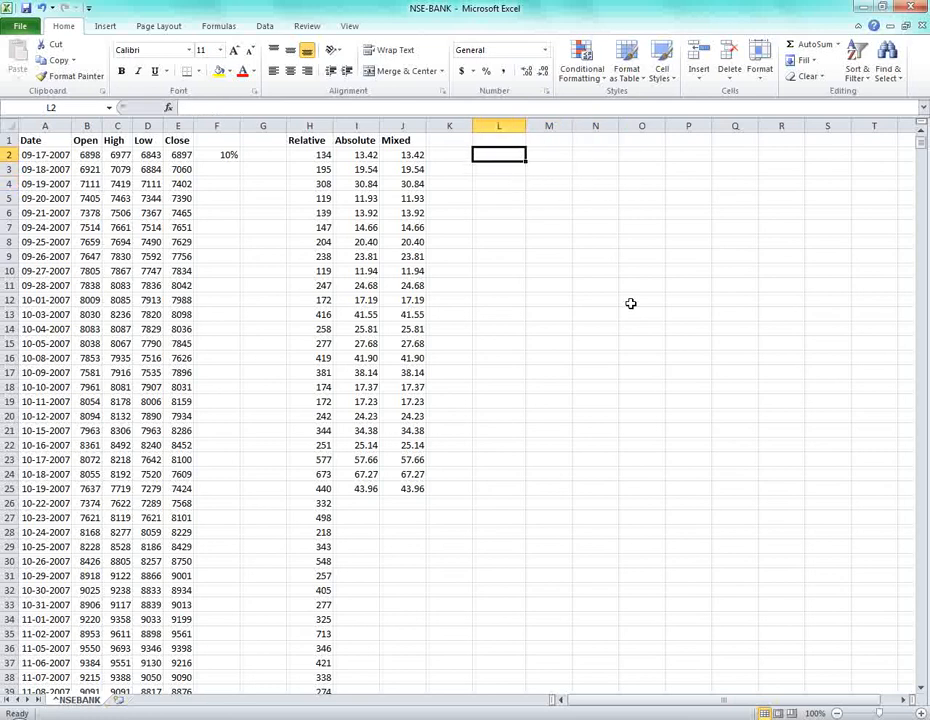
{"action": "type", "text": "="}
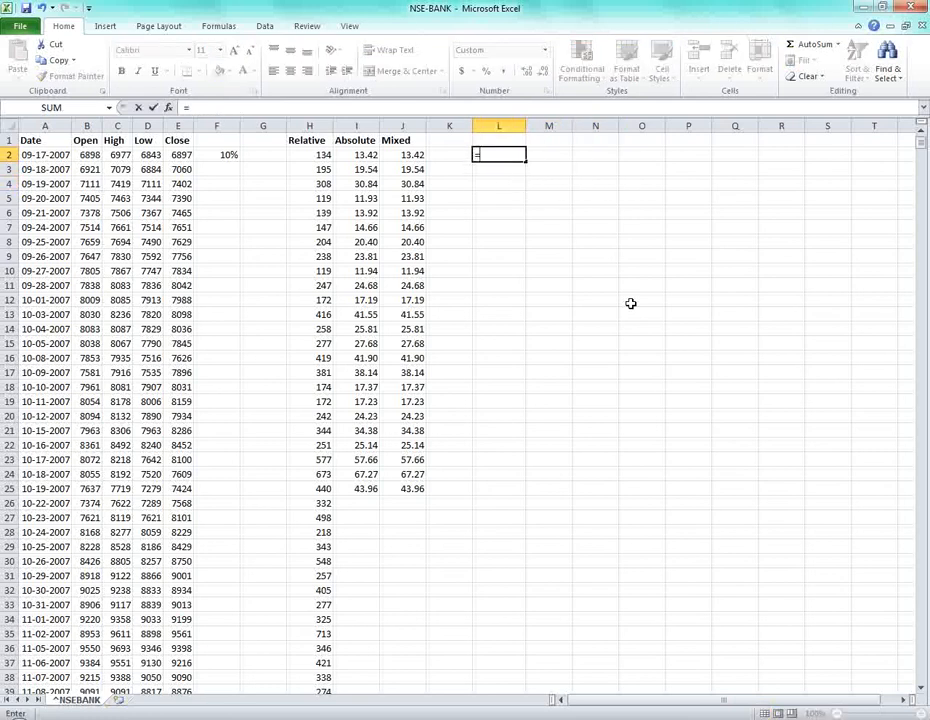
{"action": "type", "text": "now"}
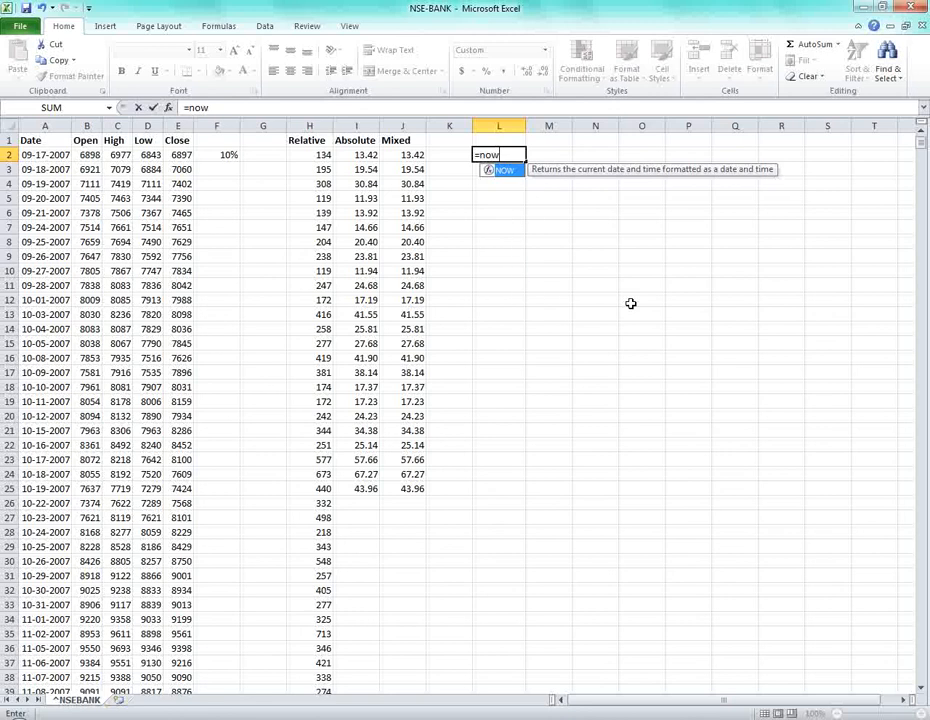
{"action": "key", "text": "Tab"}
{"action": "type", "text": ")"}
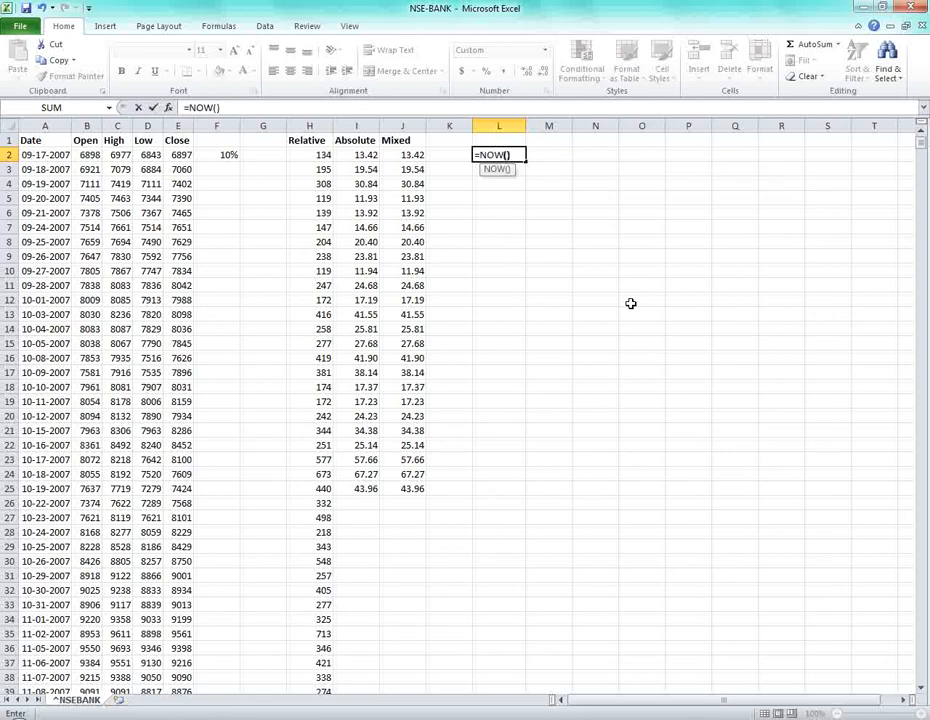
{"action": "key", "text": "Return"}
{"action": "key", "text": "Up"}
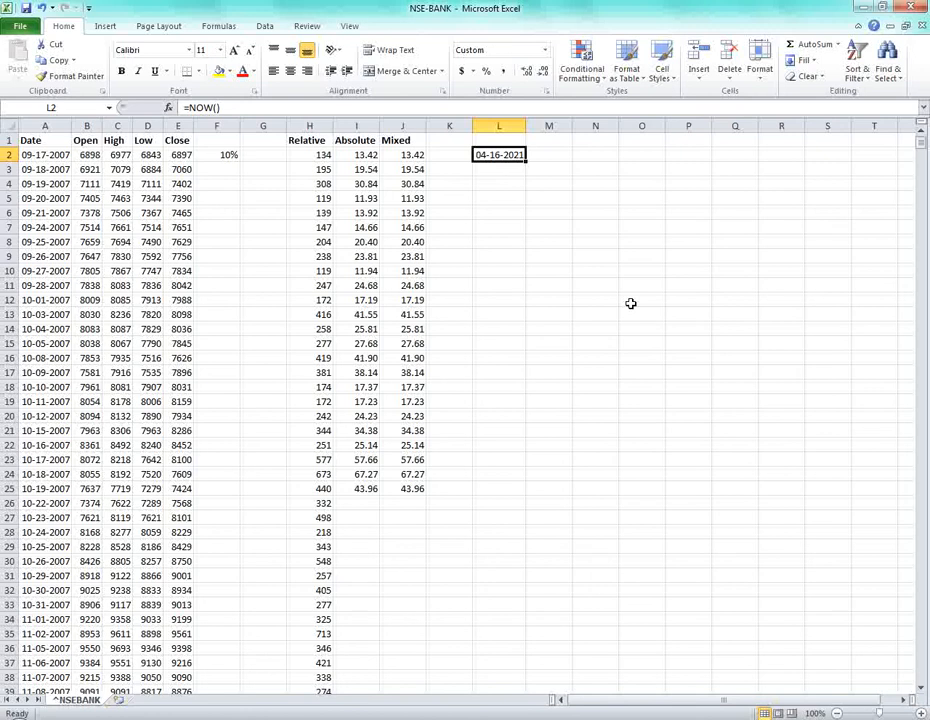
{"action": "key", "text": "Delete"}
Look over the first data row and the column headings in row 1.
{"action": "key", "text": "Left"}
{"action": "key", "text": "Left"}
{"action": "key", "text": "Left"}
{"action": "key", "text": "Left"}
{"action": "key", "text": "Left"}
{"action": "key", "text": "Left"}
{"action": "key", "text": "Left"}
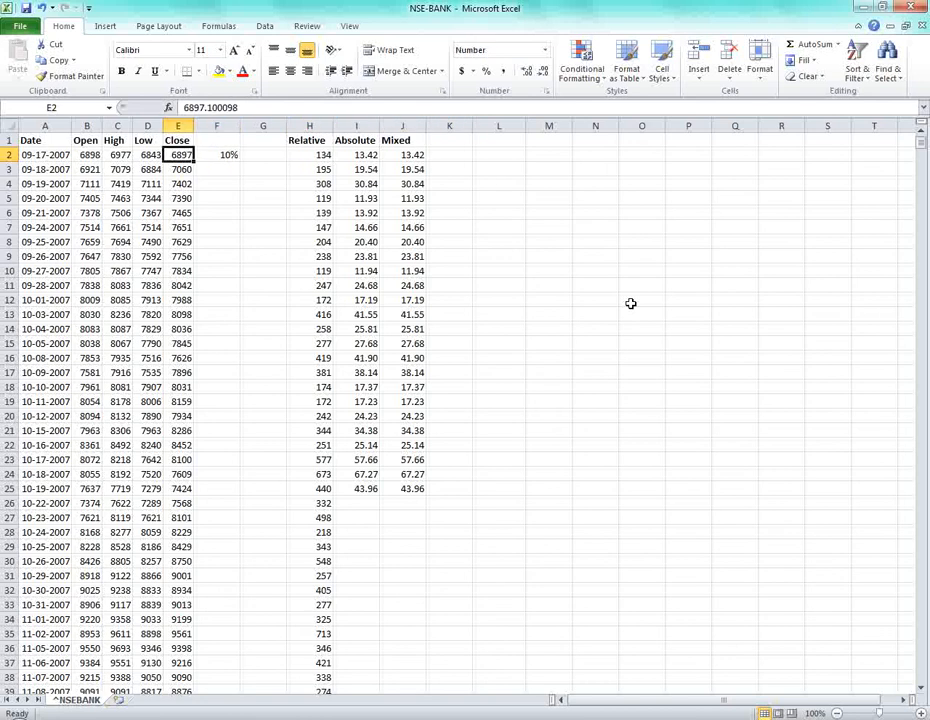
{"action": "key", "text": "Left"}
{"action": "key", "text": "Left"}
{"action": "key", "text": "Left"}
{"action": "key", "text": "Left"}
{"action": "key", "text": "Up"}
{"action": "key", "text": "Right"}
{"action": "key", "text": "Right"}
{"action": "key", "text": "Right"}
{"action": "key", "text": "Right"}
{"action": "key", "text": "Right"}
{"action": "key", "text": "Right"}
{"action": "key", "text": "Right"}
{"action": "key", "text": "Right"}
{"action": "key", "text": "Right"}
{"action": "key", "text": "Right"}
{"action": "key", "text": "Right"}
{"action": "key", "text": "Right"}
{"action": "key", "text": "Left"}
{"action": "key", "text": "Right"}
{"action": "key", "text": "Left"}
{"action": "key", "text": "Right"}
{"action": "key", "text": "Left"}
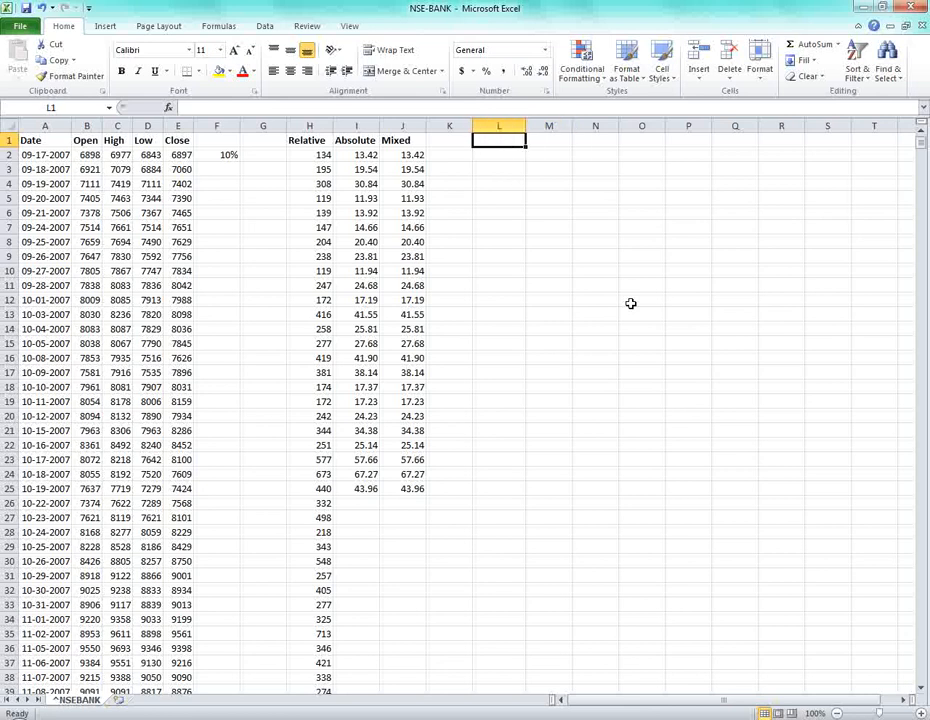
{"action": "type", "text": "="}
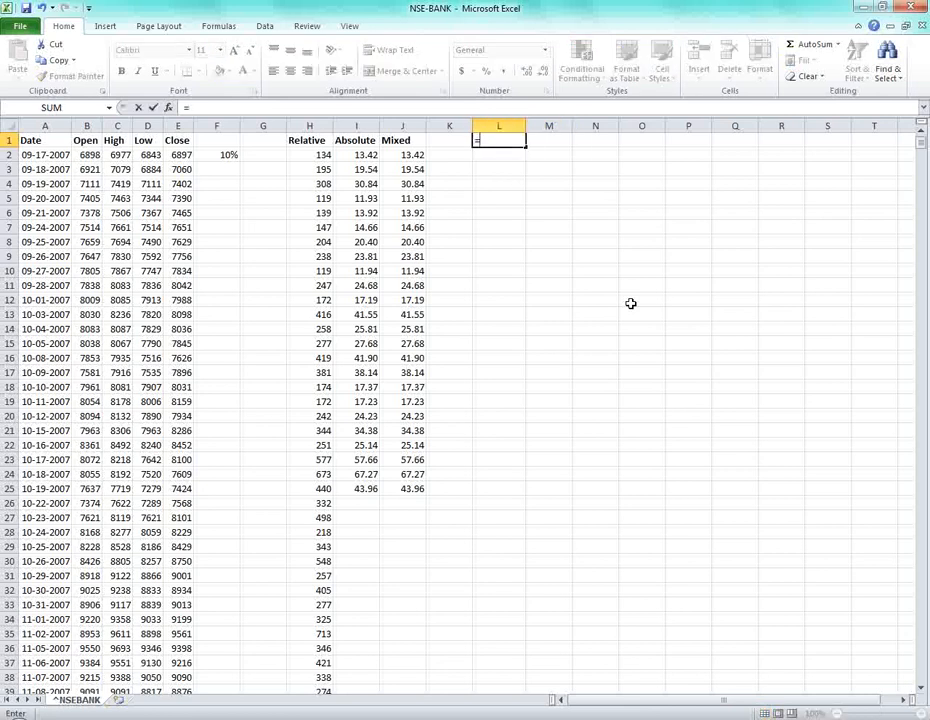
{"action": "type", "text": "con"}
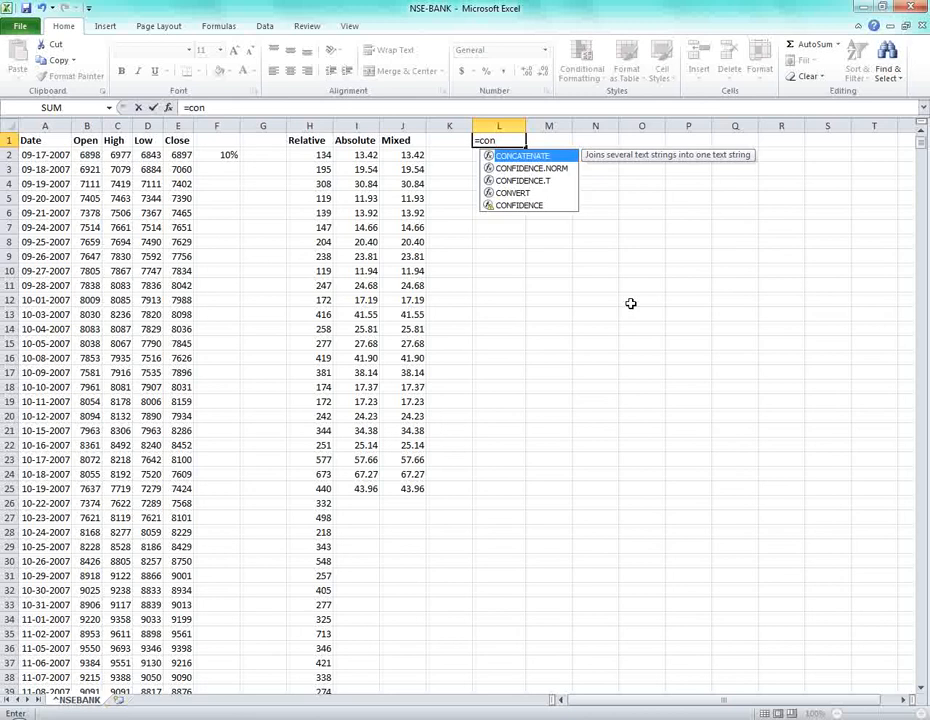
{"action": "key", "text": "Tab"}
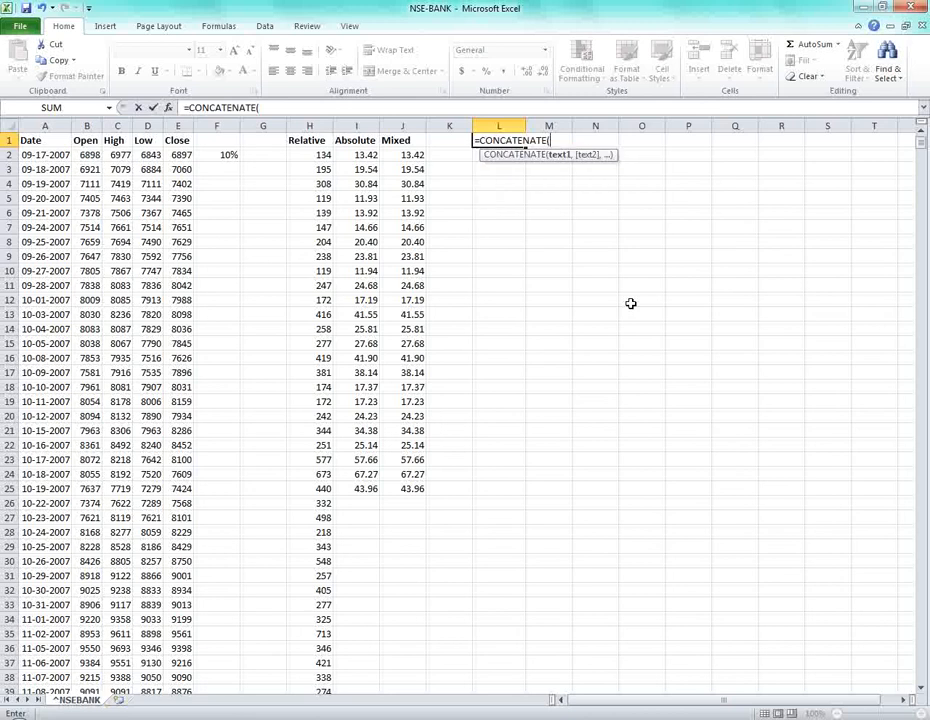
{"action": "key", "text": "Left"}
{"action": "key", "text": "Left"}
{"action": "key", "text": "Left"}
{"action": "key", "text": "Left"}
{"action": "key", "text": "Left"}
{"action": "key", "text": "Left"}
{"action": "key", "text": "Left"}
{"action": "key", "text": "Left"}
{"action": "type", "text": ","}
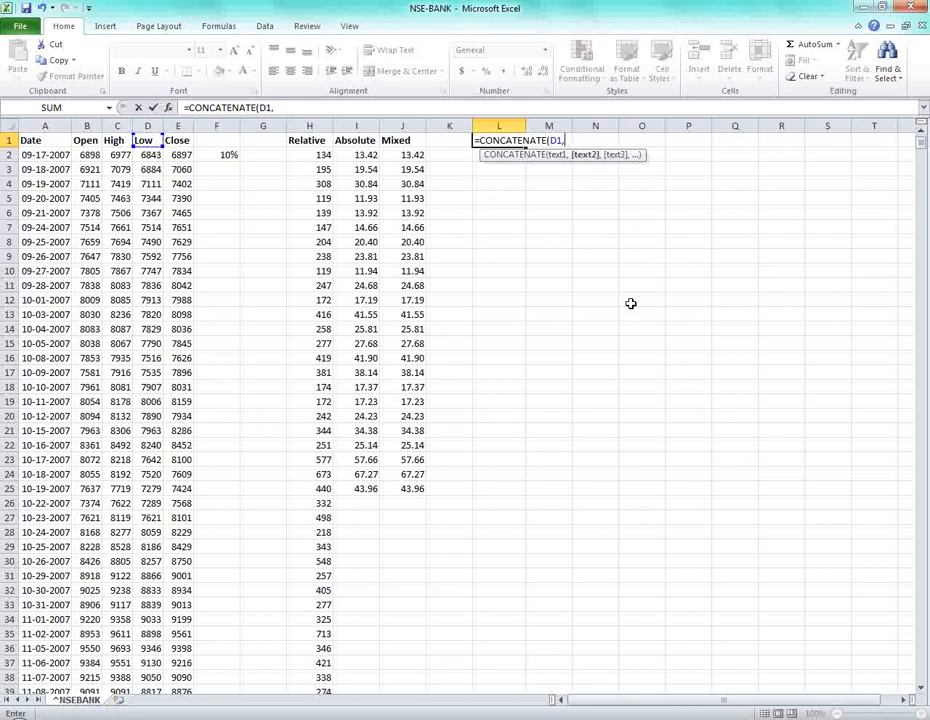
{"action": "key", "text": "Tab"}
{"action": "key", "text": "Left"}
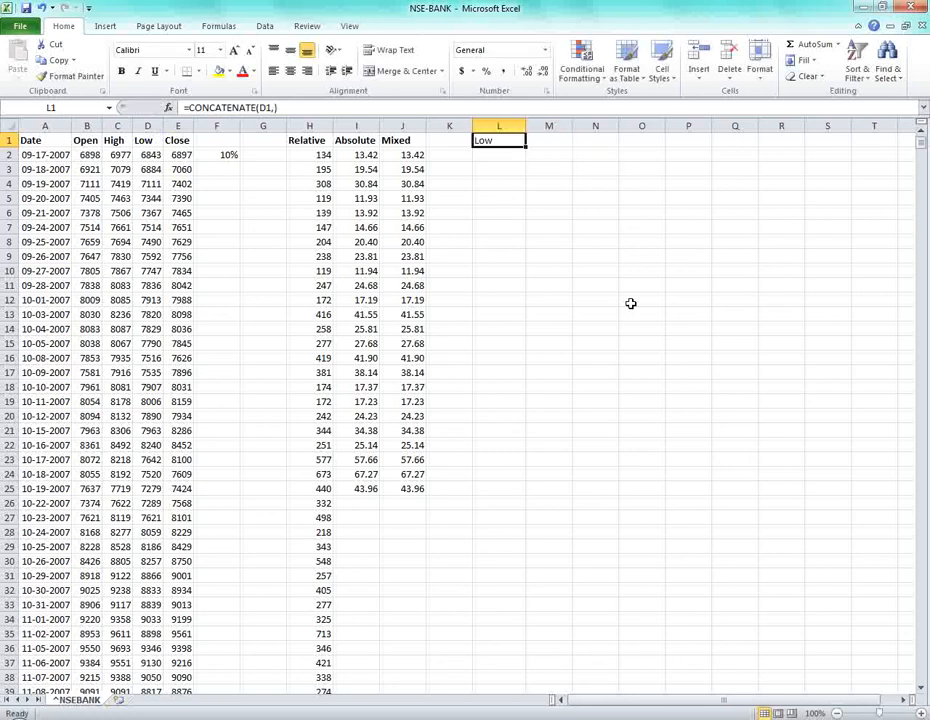
Enter =CONCATENATE(D1,E1) in L1 to join the Low and Close headings.
{"action": "type", "text": "=conc"}
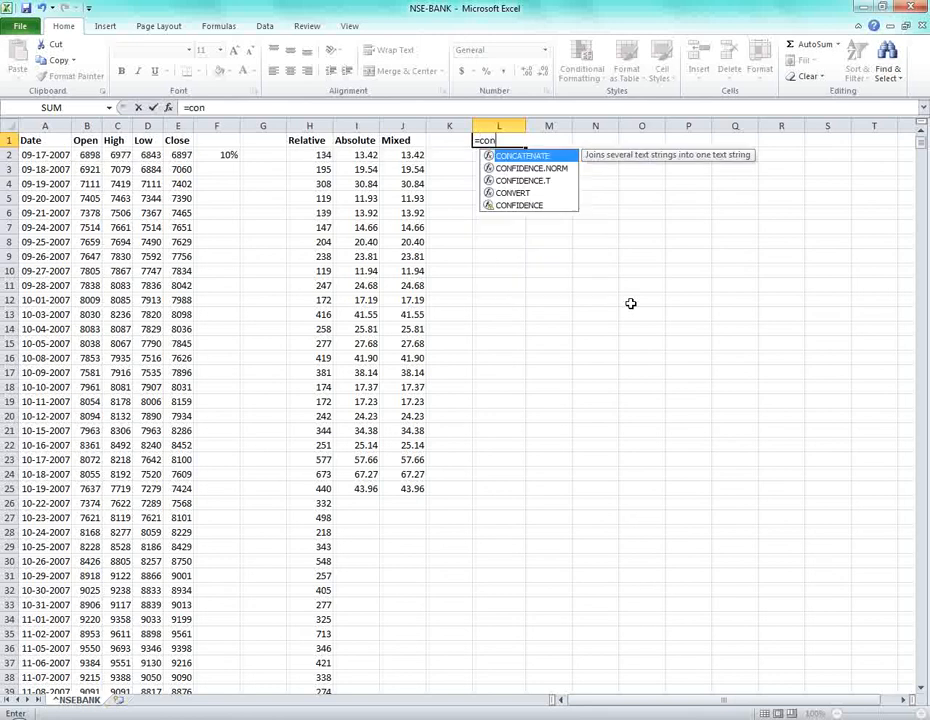
{"action": "key", "text": "Tab"}
{"action": "type", "text": "I1"}
{"action": "key", "text": "Left"}
{"action": "key", "text": "Left"}
{"action": "key", "text": "Left"}
{"action": "key", "text": "Left"}
{"action": "key", "text": "Left"}
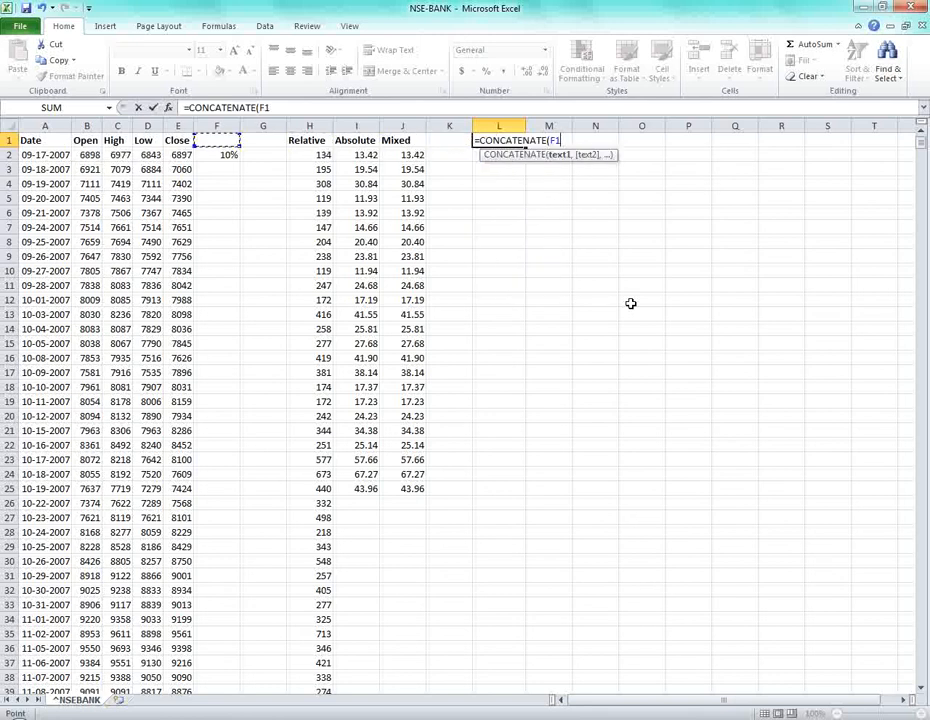
{"action": "type", "text": ",K1"}
{"action": "key", "text": "Left"}
{"action": "key", "text": "Left"}
{"action": "key", "text": "Left"}
{"action": "key", "text": "Left"}
{"action": "key", "text": "Left"}
{"action": "key", "text": "Left"}
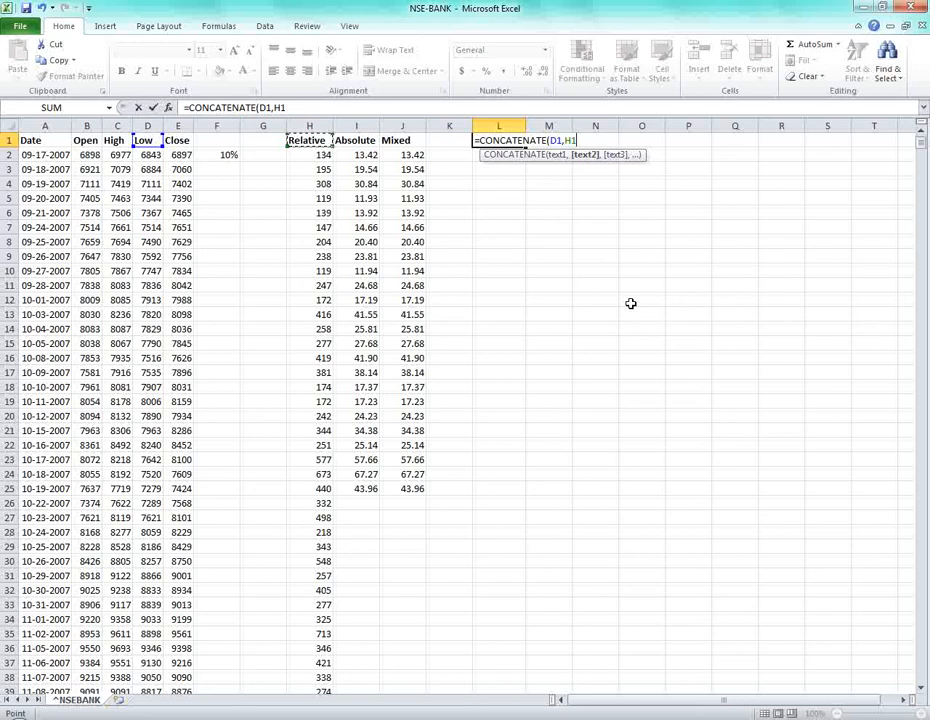
{"action": "key", "text": "Tab"}
{"action": "key", "text": "Left"}
Enter =CONCATENATE(D1," ",E1) in M1 to join the Low and Close headings with a space between them.
{"action": "key", "text": "Right"}
{"action": "type", "text": "="}
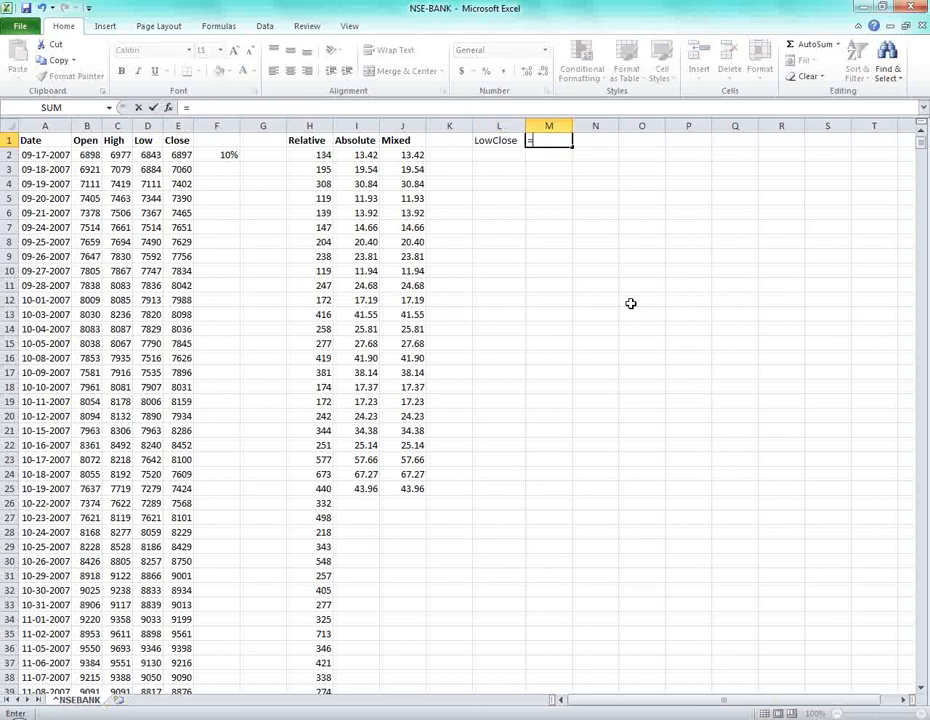
{"action": "key", "text": "Left"}
{"action": "key", "text": "Left"}
{"action": "key", "text": "Left"}
{"action": "key", "text": "Right"}
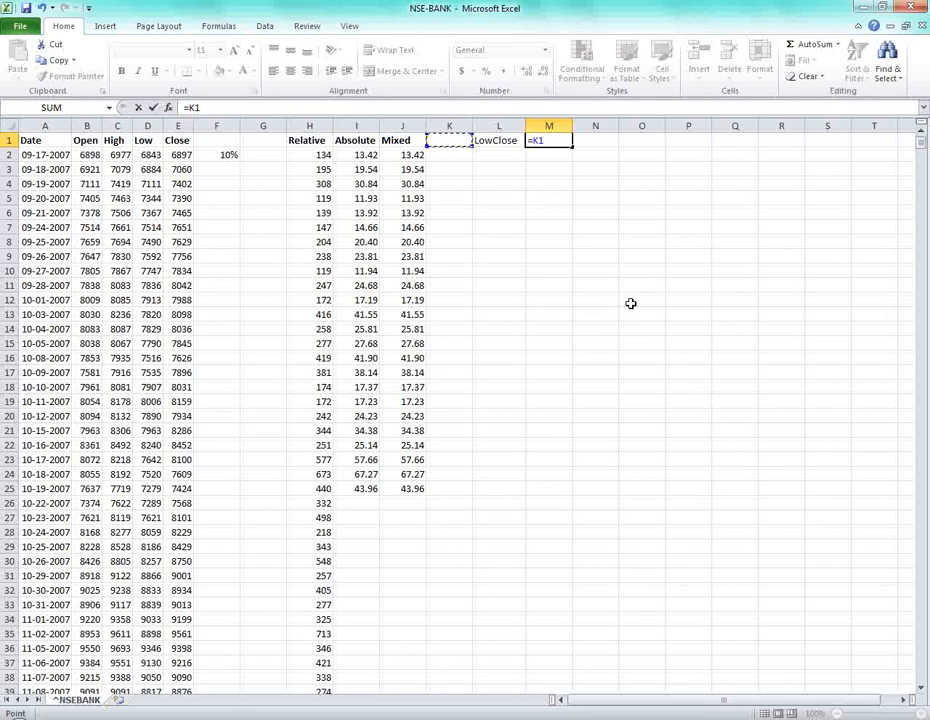
{"action": "key", "text": "BackSpace"}
{"action": "type", "text": "conc"}
{"action": "key", "text": "Tab"}
{"action": "key", "text": "Left"}
{"action": "key", "text": "Left"}
{"action": "key", "text": "Left"}
{"action": "key", "text": "Left"}
{"action": "key", "text": "Left"}
{"action": "key", "text": "Left"}
{"action": "key", "text": "Left"}
{"action": "key", "text": "Left"}
{"action": "key", "text": "Left"}
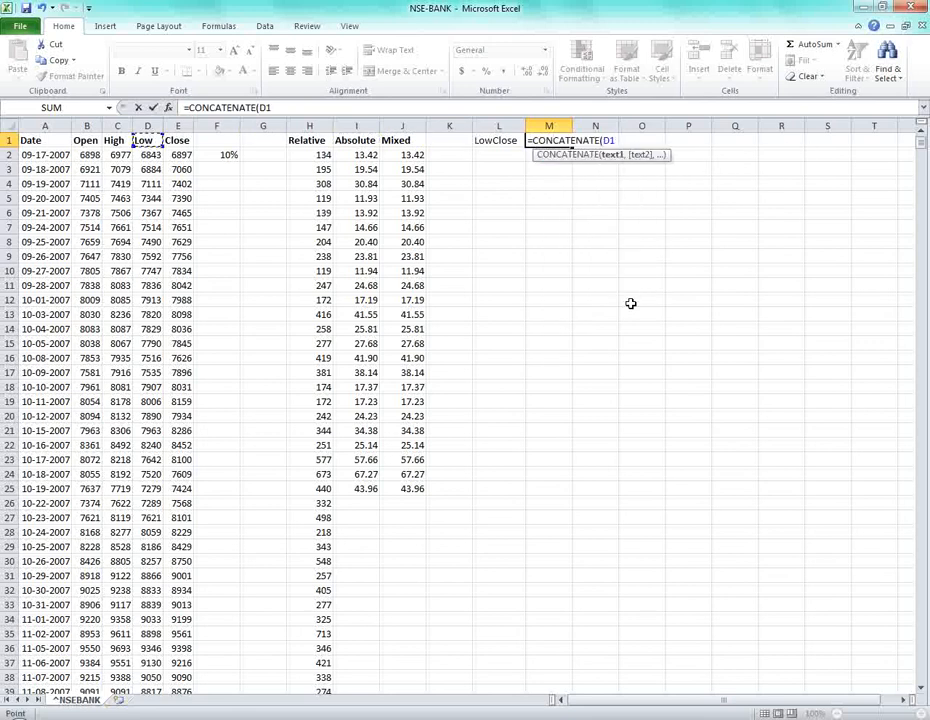
{"action": "type", "text": ",\""}
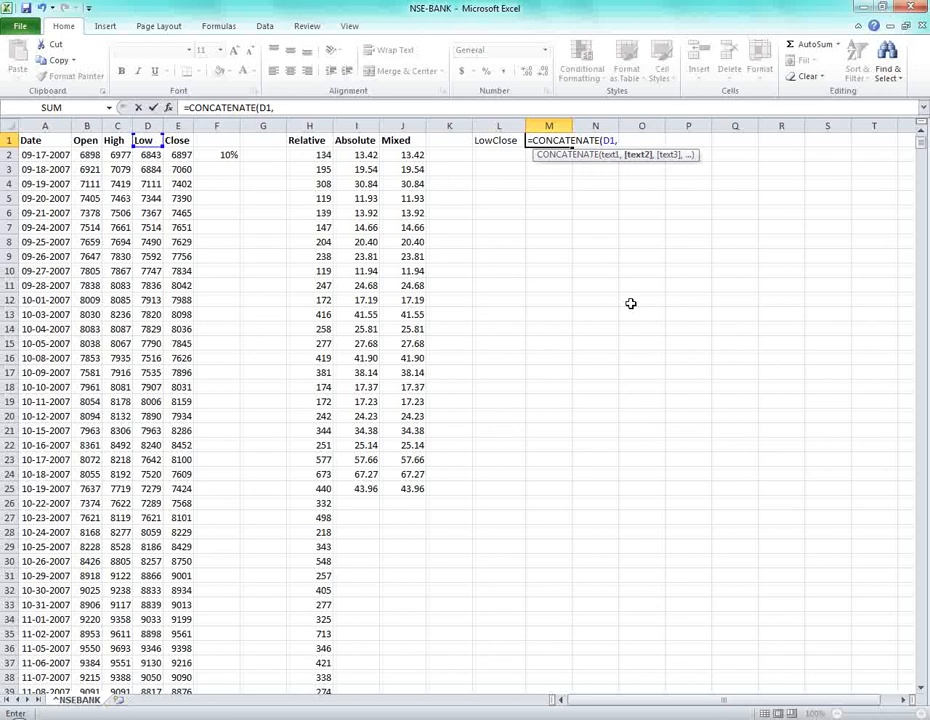
{"action": "type", "text": "\","}
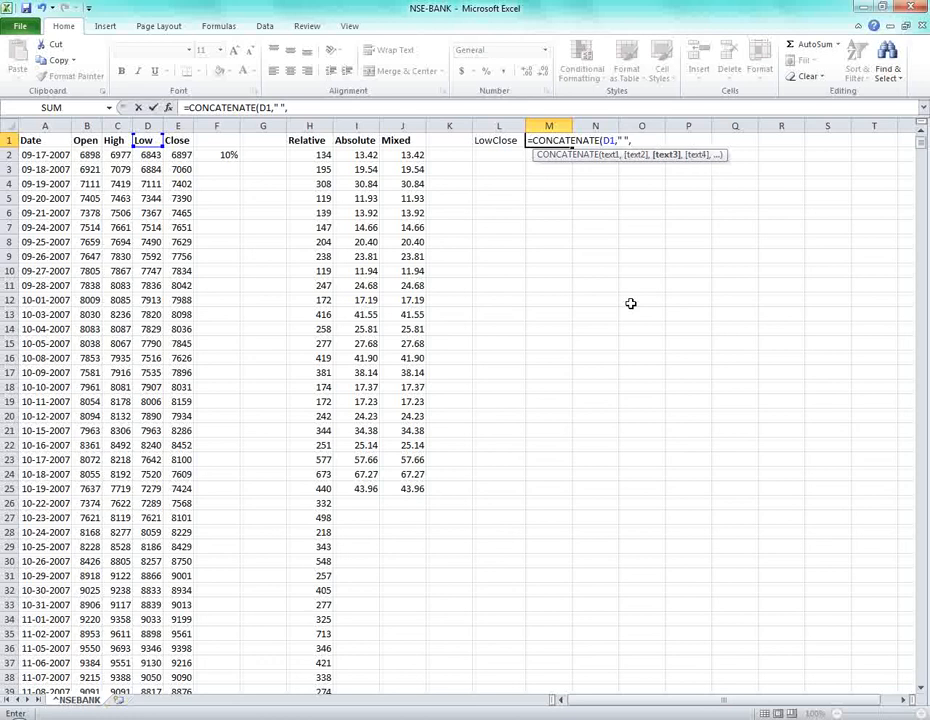
{"action": "key", "text": "Left"}
{"action": "key", "text": "Left"}
{"action": "key", "text": "Left"}
{"action": "key", "text": "Left"}
{"action": "key", "text": "Left"}
{"action": "key", "text": "Left"}
{"action": "key", "text": "Left"}
{"action": "key", "text": "Left"}
{"action": "type", "text": ")"}
{"action": "key", "text": "Return"}
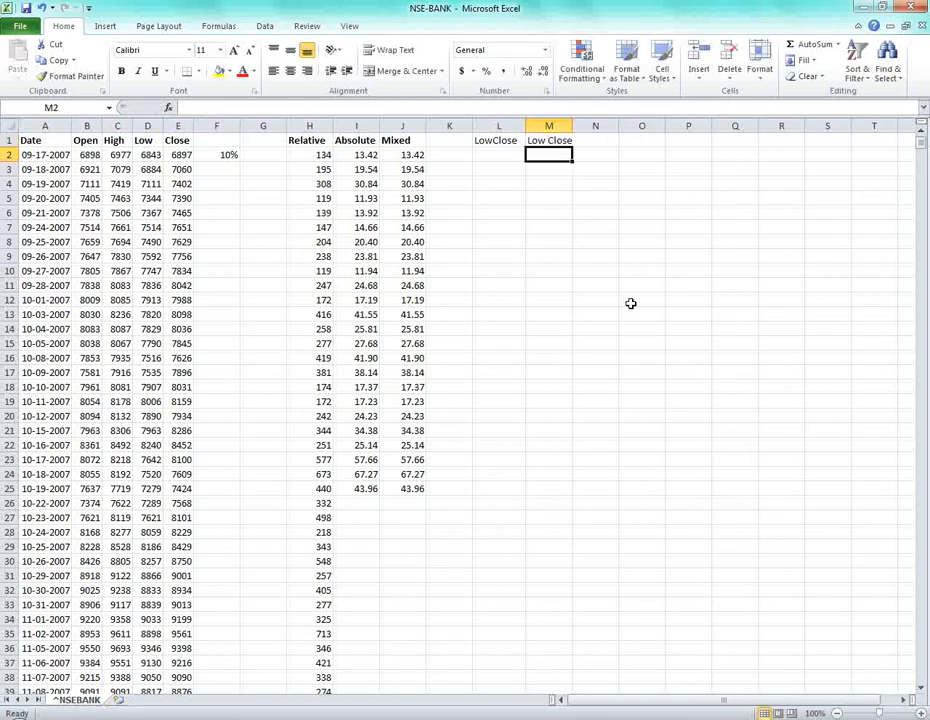
{"action": "key", "text": "Up"}
{"action": "key", "text": "Left"}
{"action": "key", "text": "Right"}
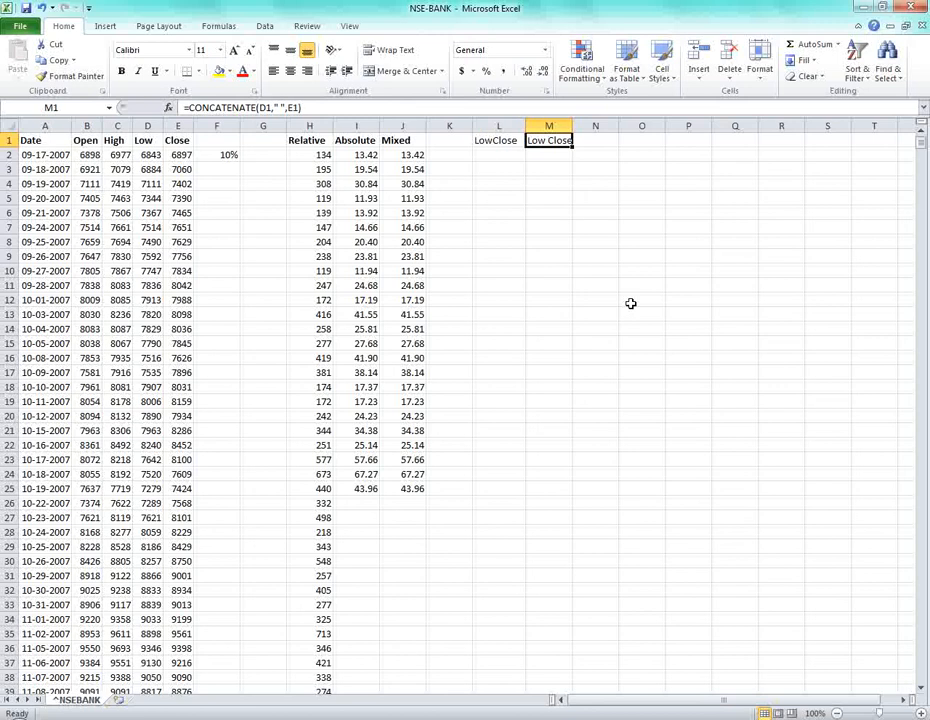